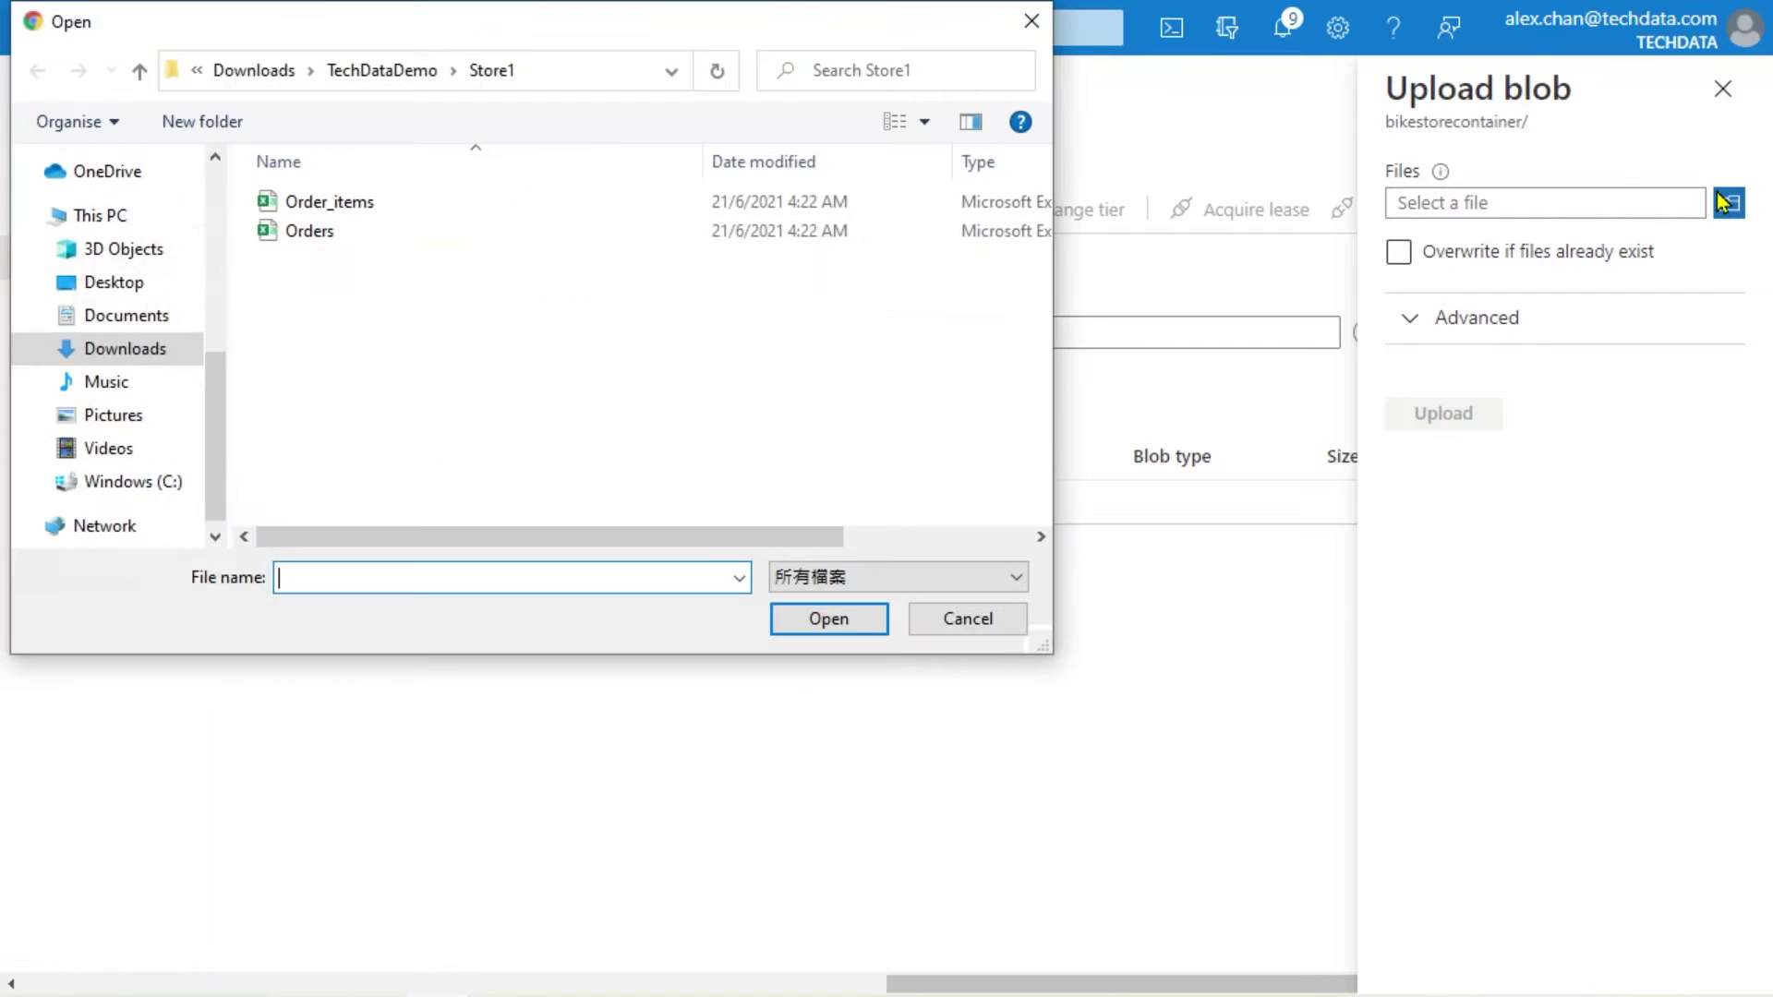
- Upload Order_items.csv and Orders.csv from the Store1 folder to bikestorecontainer
{"action": "left_click_drag", "start_coordinate": [440, 312], "coordinate": [420, 192]}
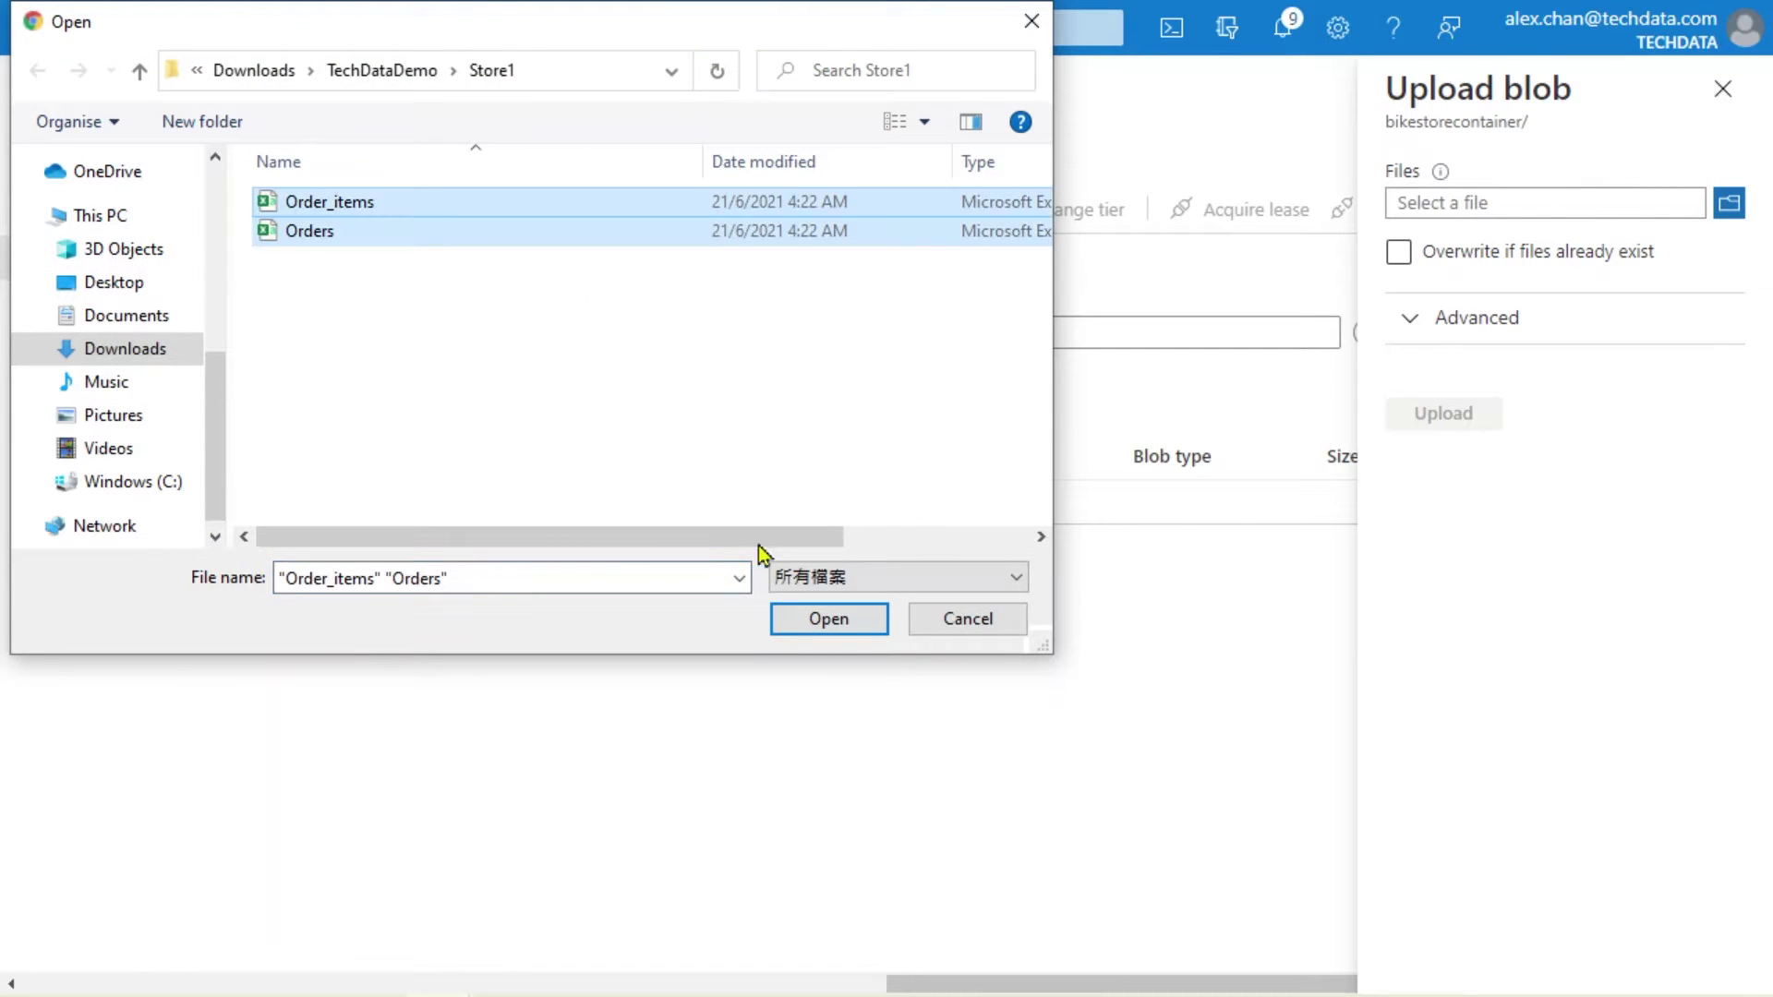
{"action": "left_click", "coordinate": [845, 620]}
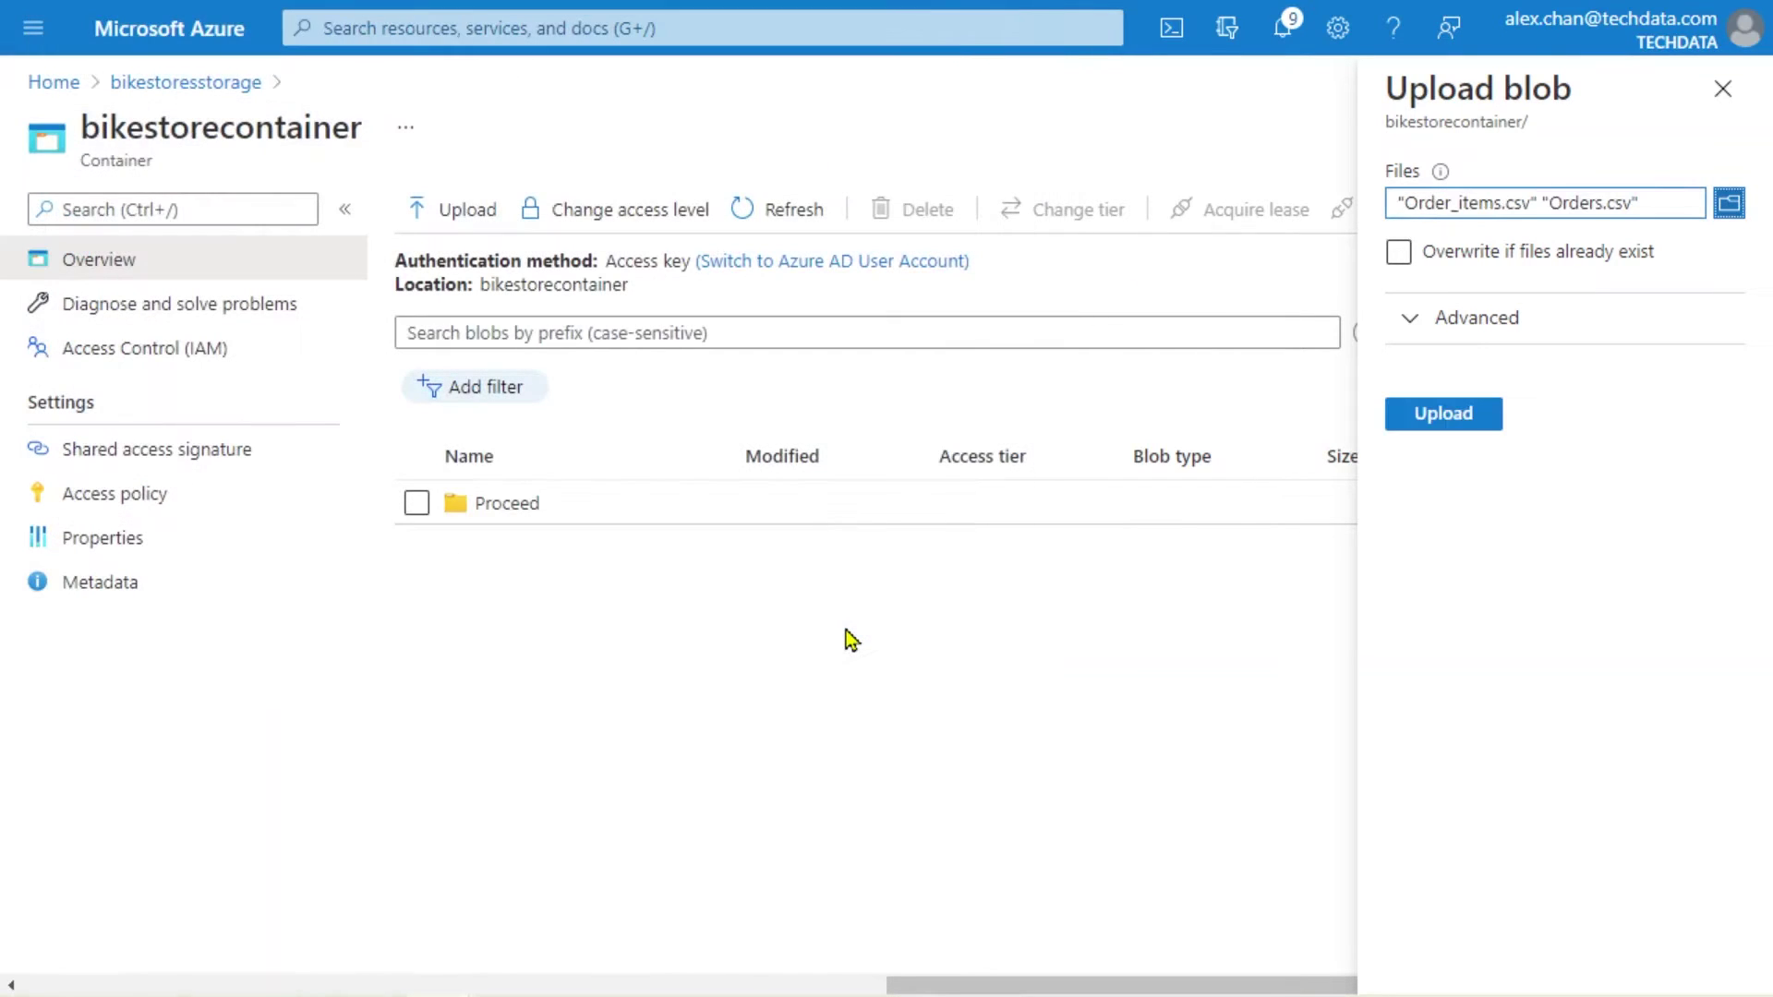
{"action": "left_click", "coordinate": [1437, 421]}
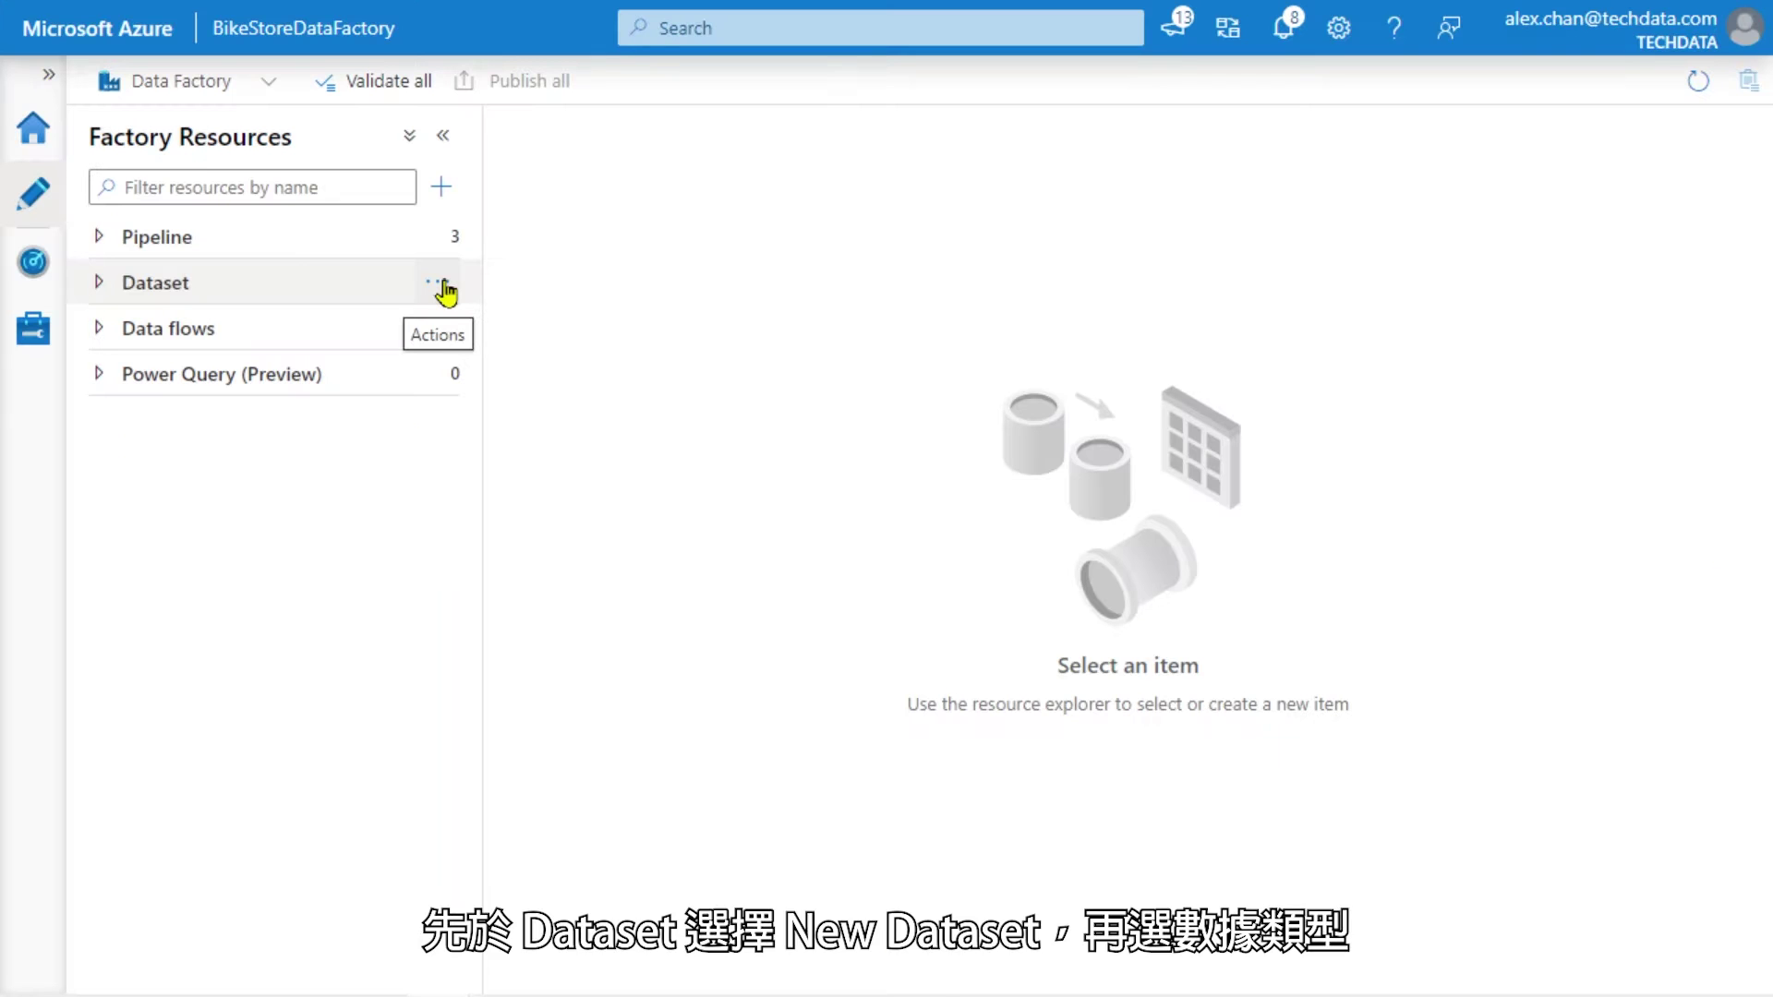
- Start a new dataset with Azure Blob Storage as the data store and DelimitedText as the format
{"action": "left_click", "coordinate": [444, 292]}
{"action": "left_click", "coordinate": [485, 323]}
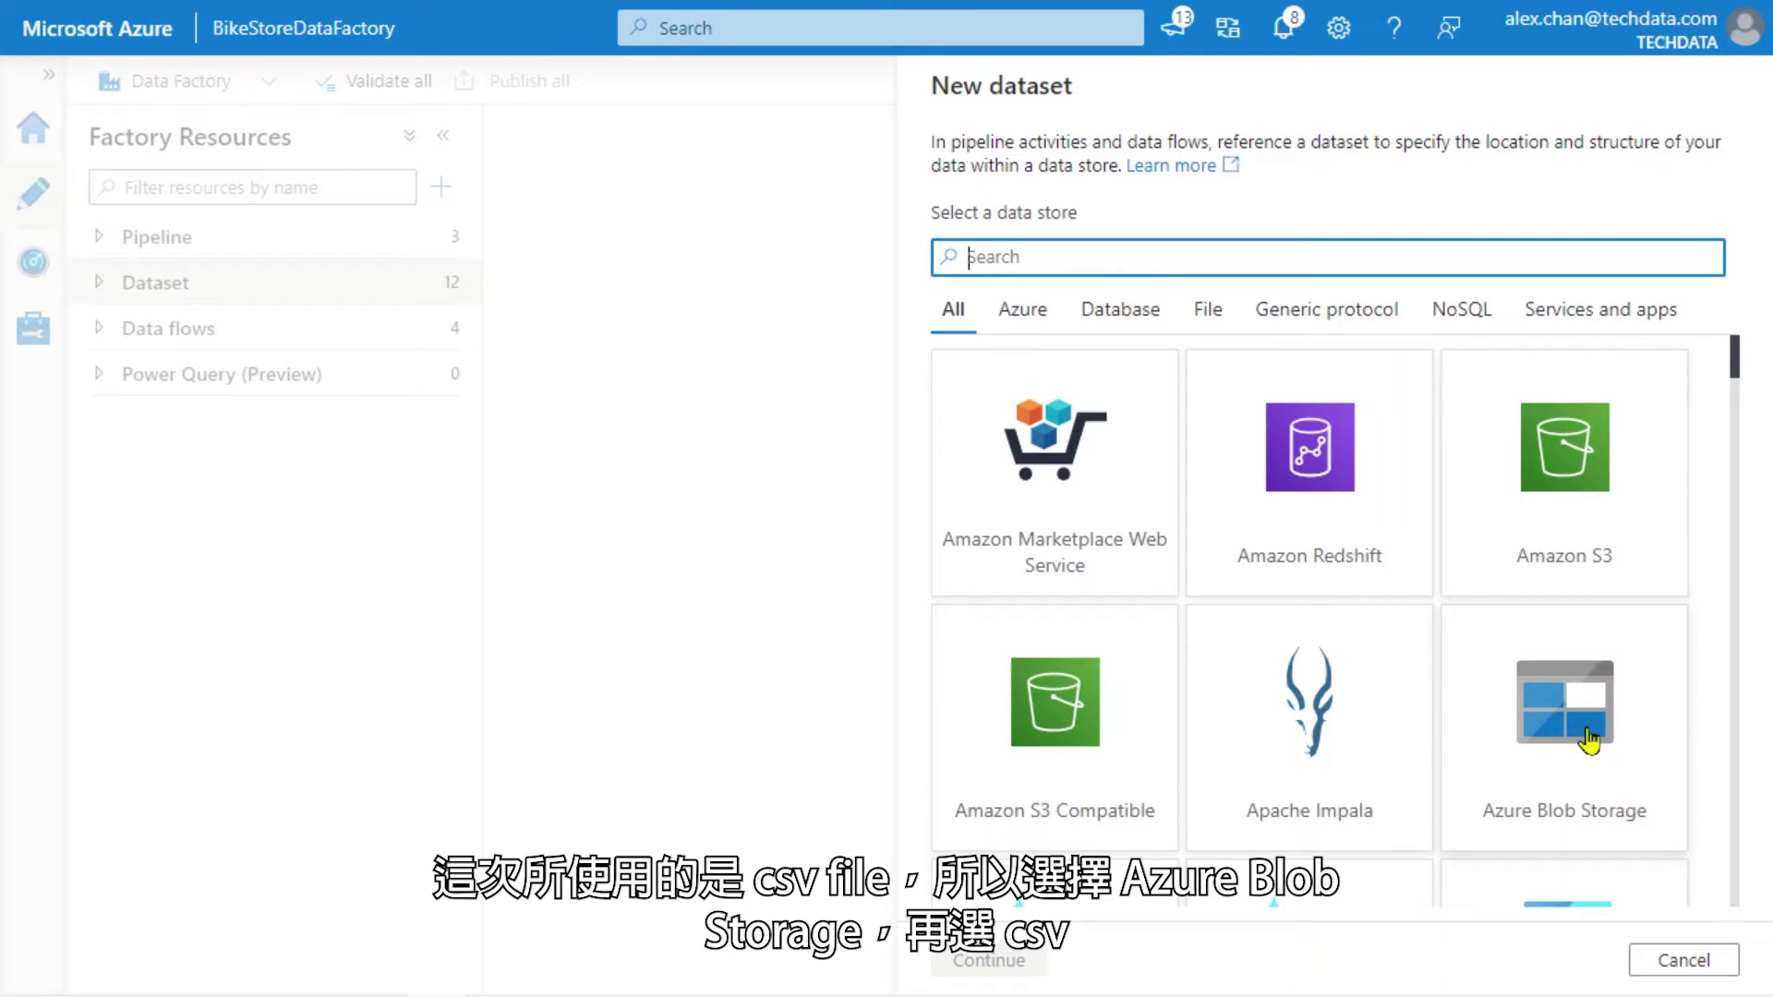
{"action": "double_click", "coordinate": [1588, 739]}
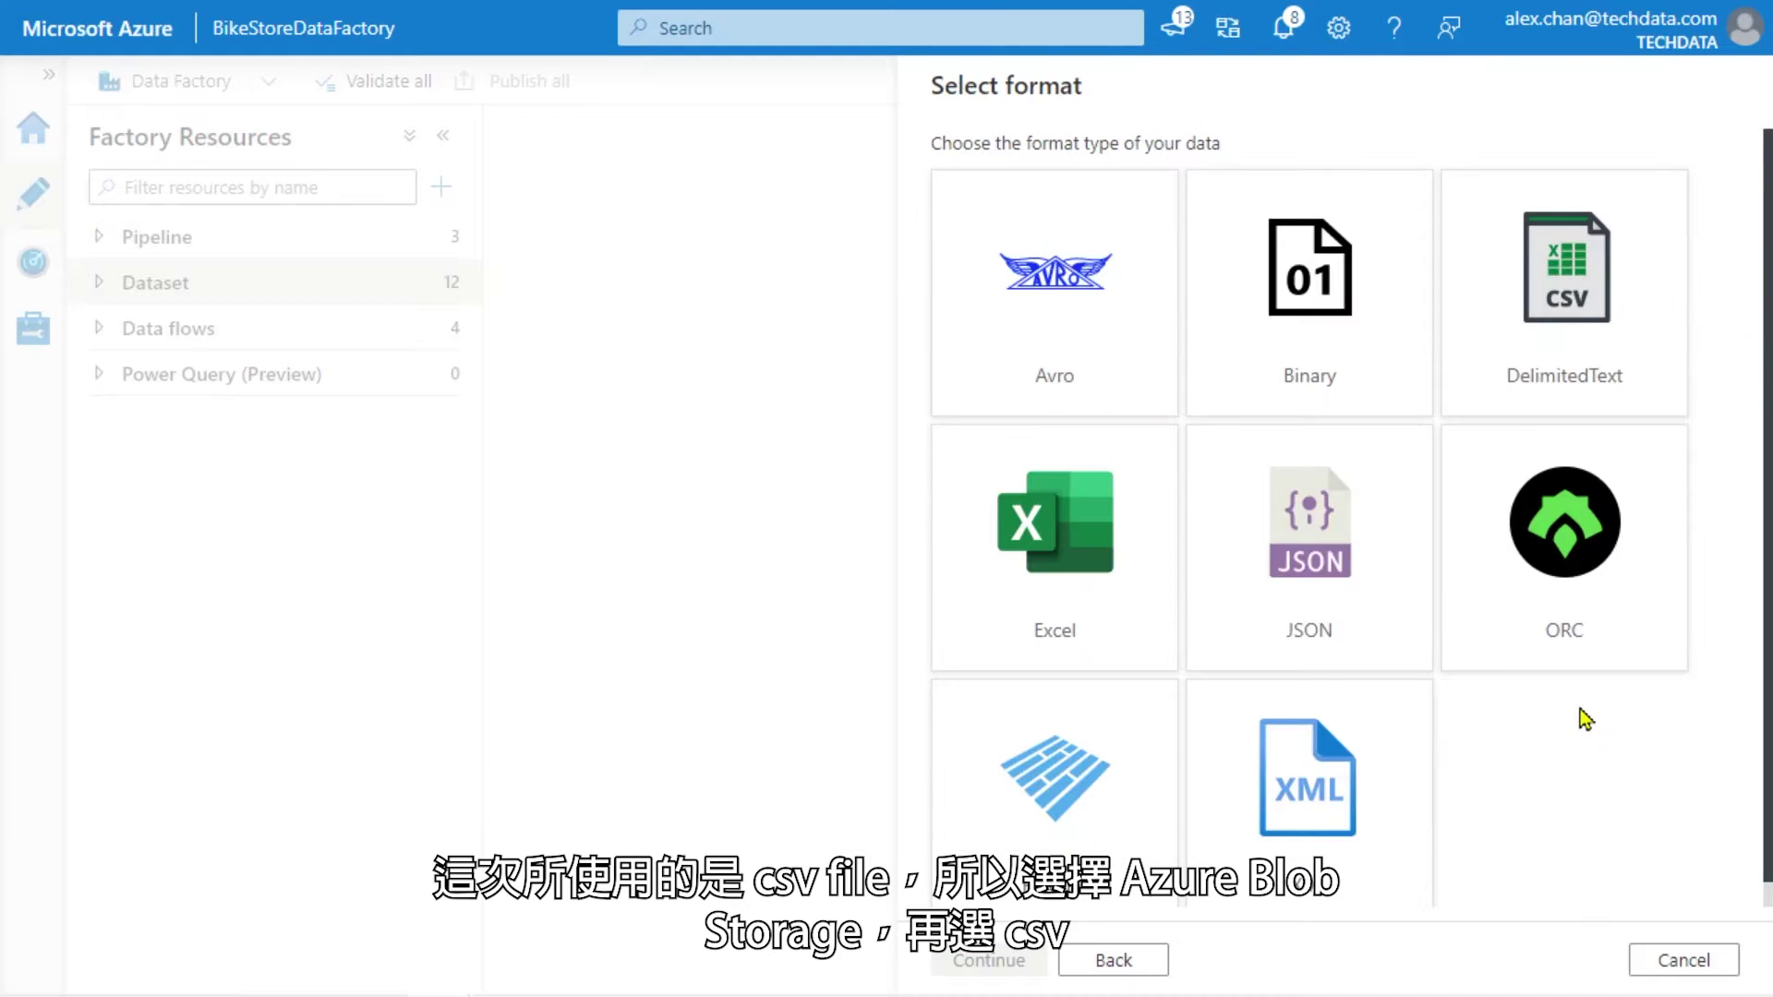
{"action": "double_click", "coordinate": [1524, 268]}
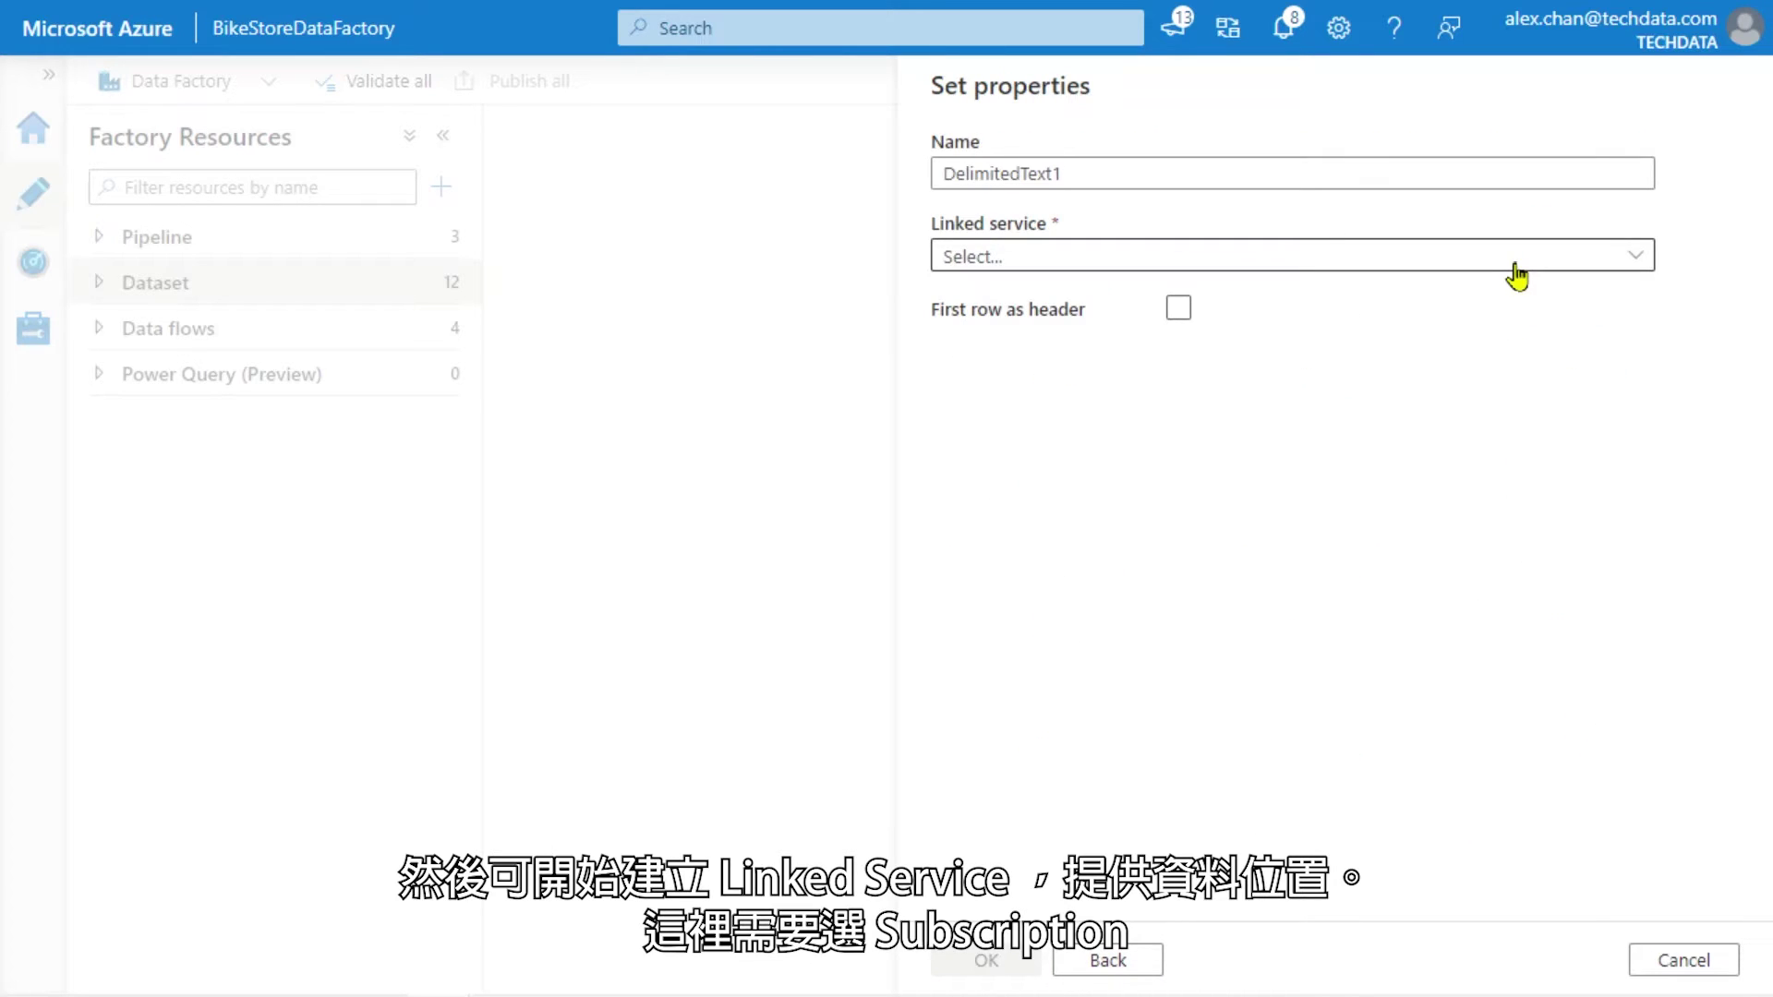
- Create a new linked service for the dataset using the Pay-As-You-Go subscription and the bikestoresstorage account
{"action": "left_click", "coordinate": [1515, 266]}
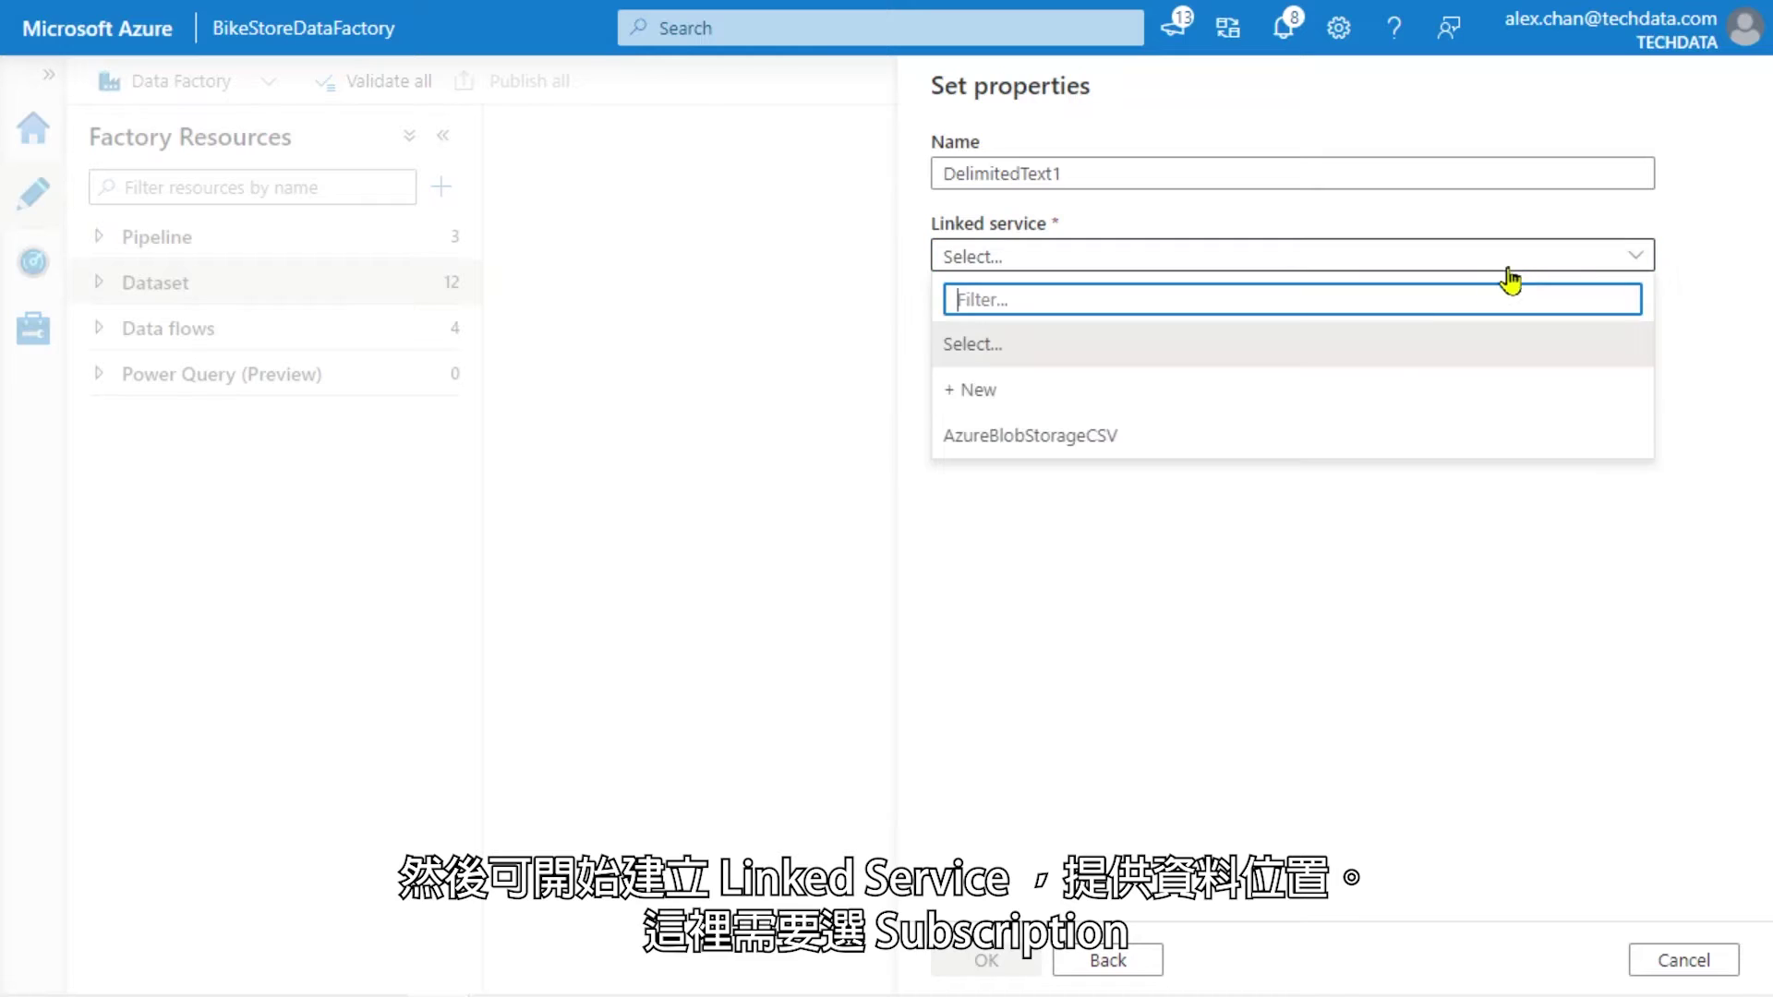
{"action": "left_click", "coordinate": [1339, 397]}
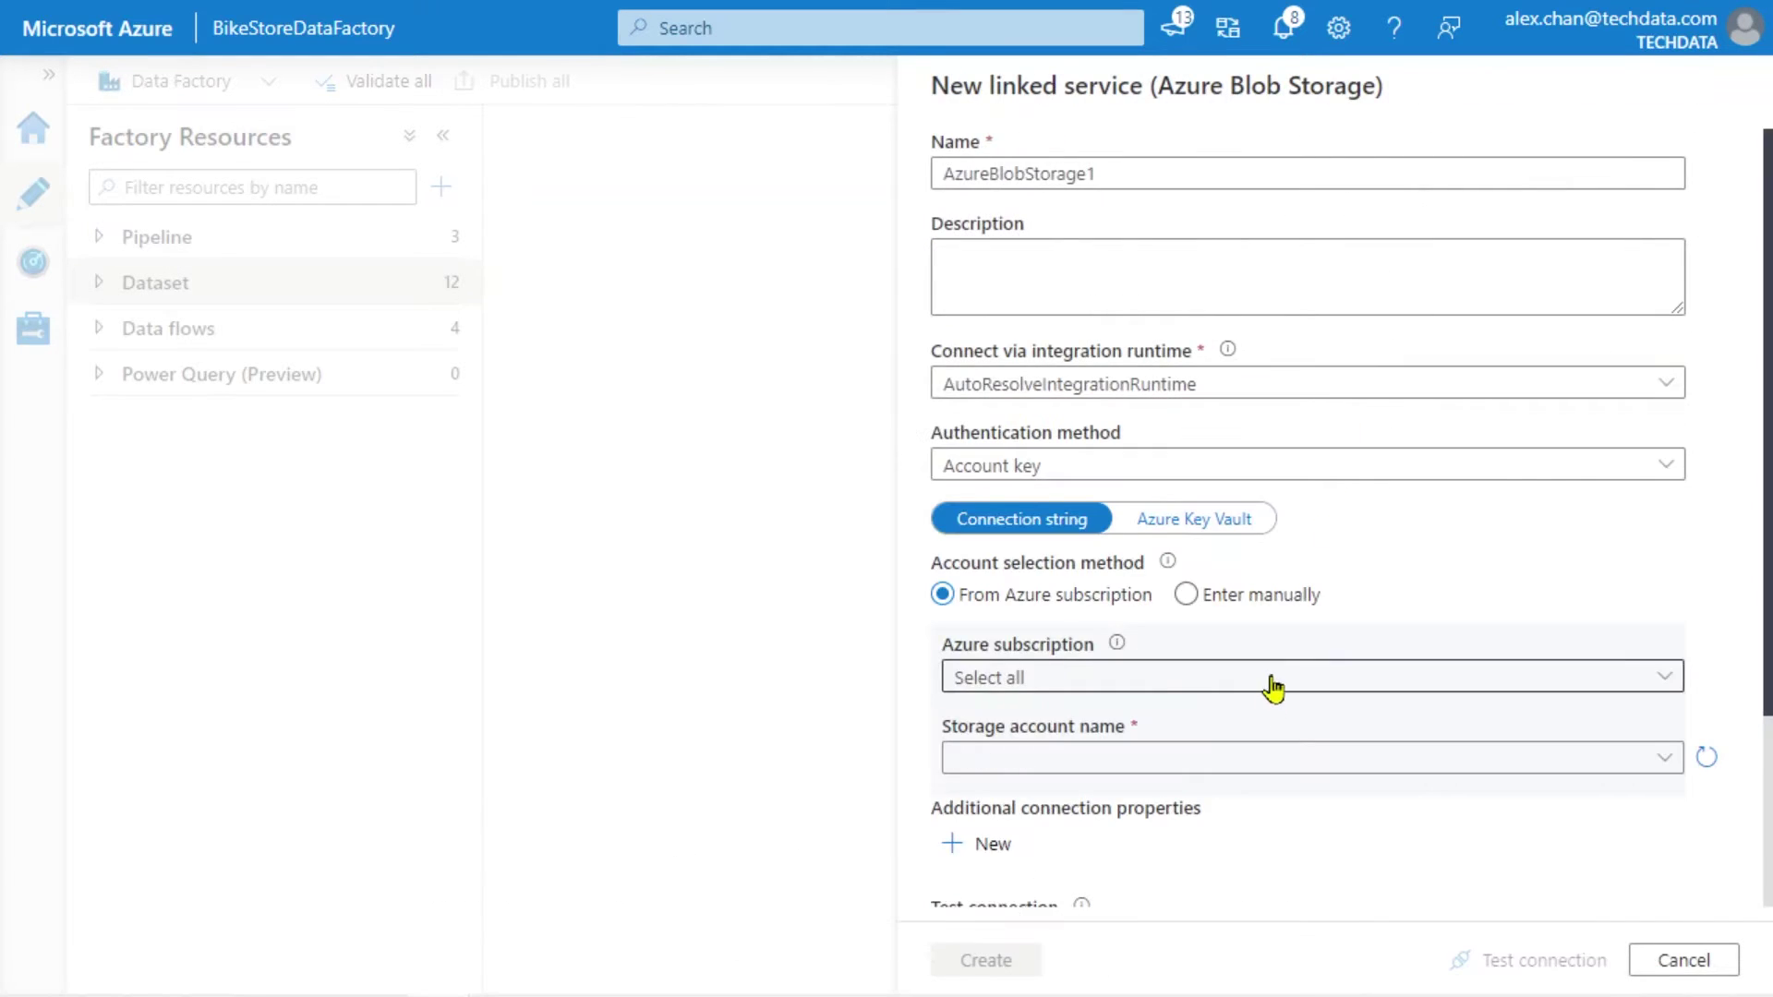
{"action": "left_click", "coordinate": [1273, 683]}
{"action": "left_click", "coordinate": [1259, 760]}
{"action": "left_click", "coordinate": [1259, 765]}
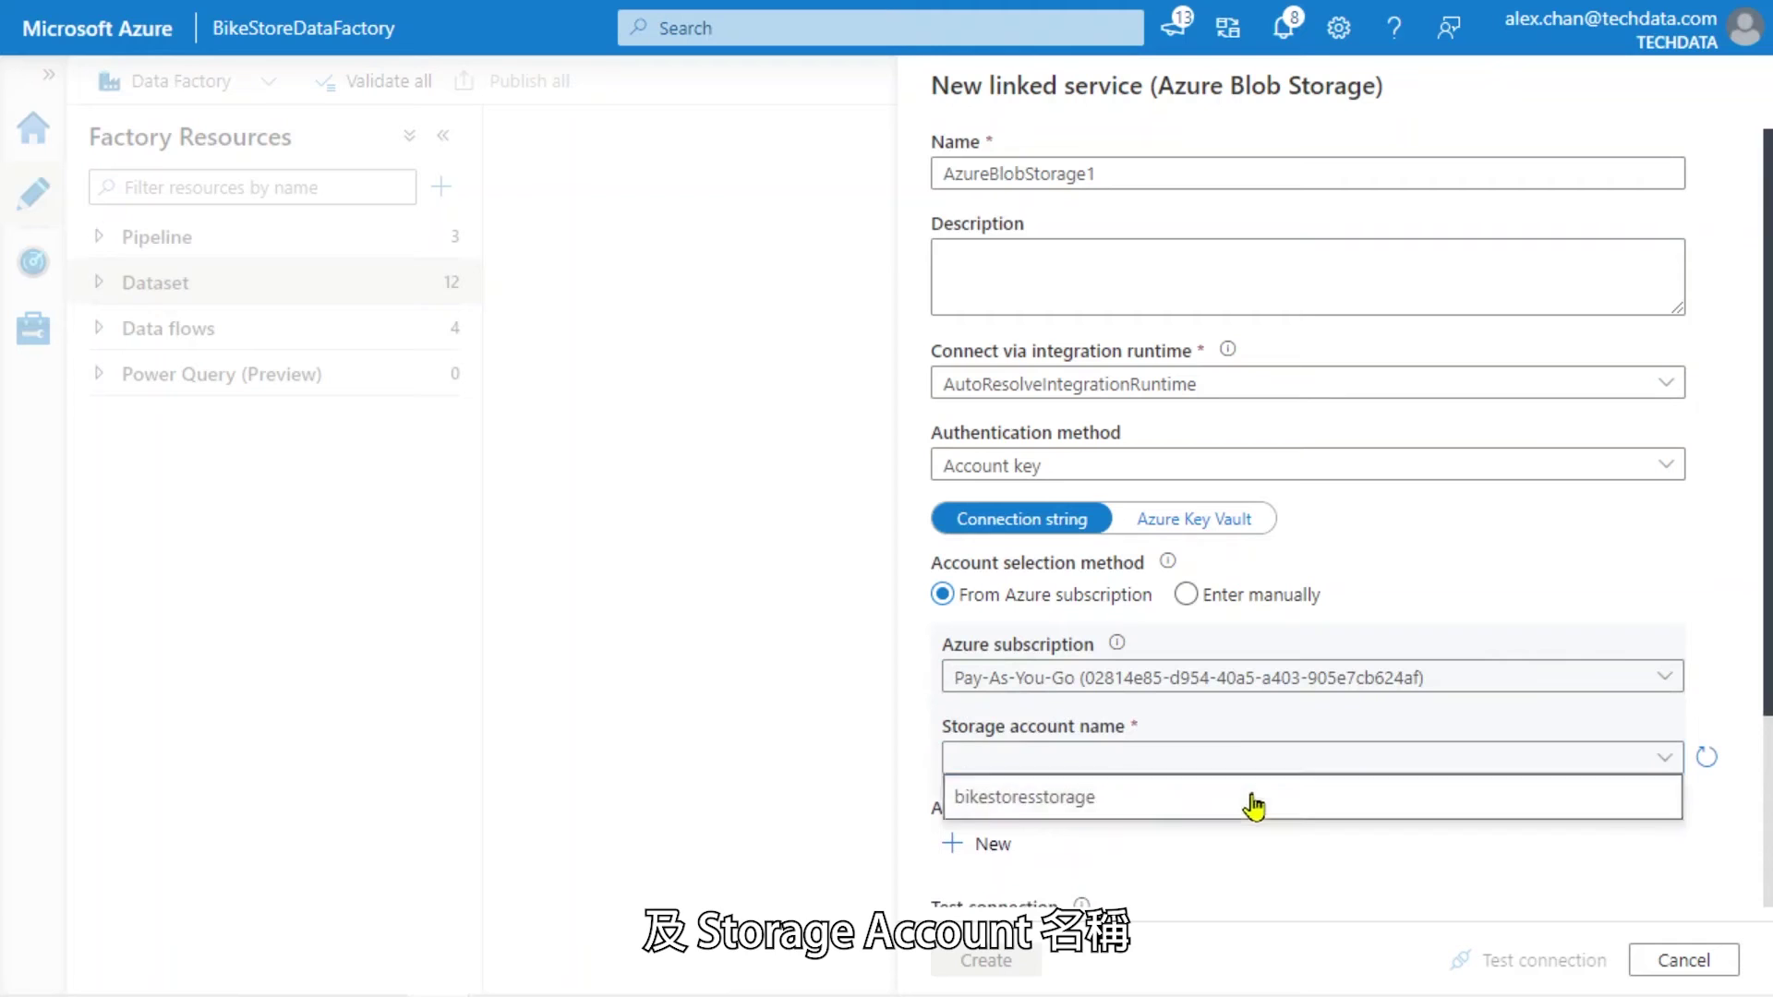
{"action": "left_click", "coordinate": [1253, 803]}
{"action": "left_click", "coordinate": [977, 963]}
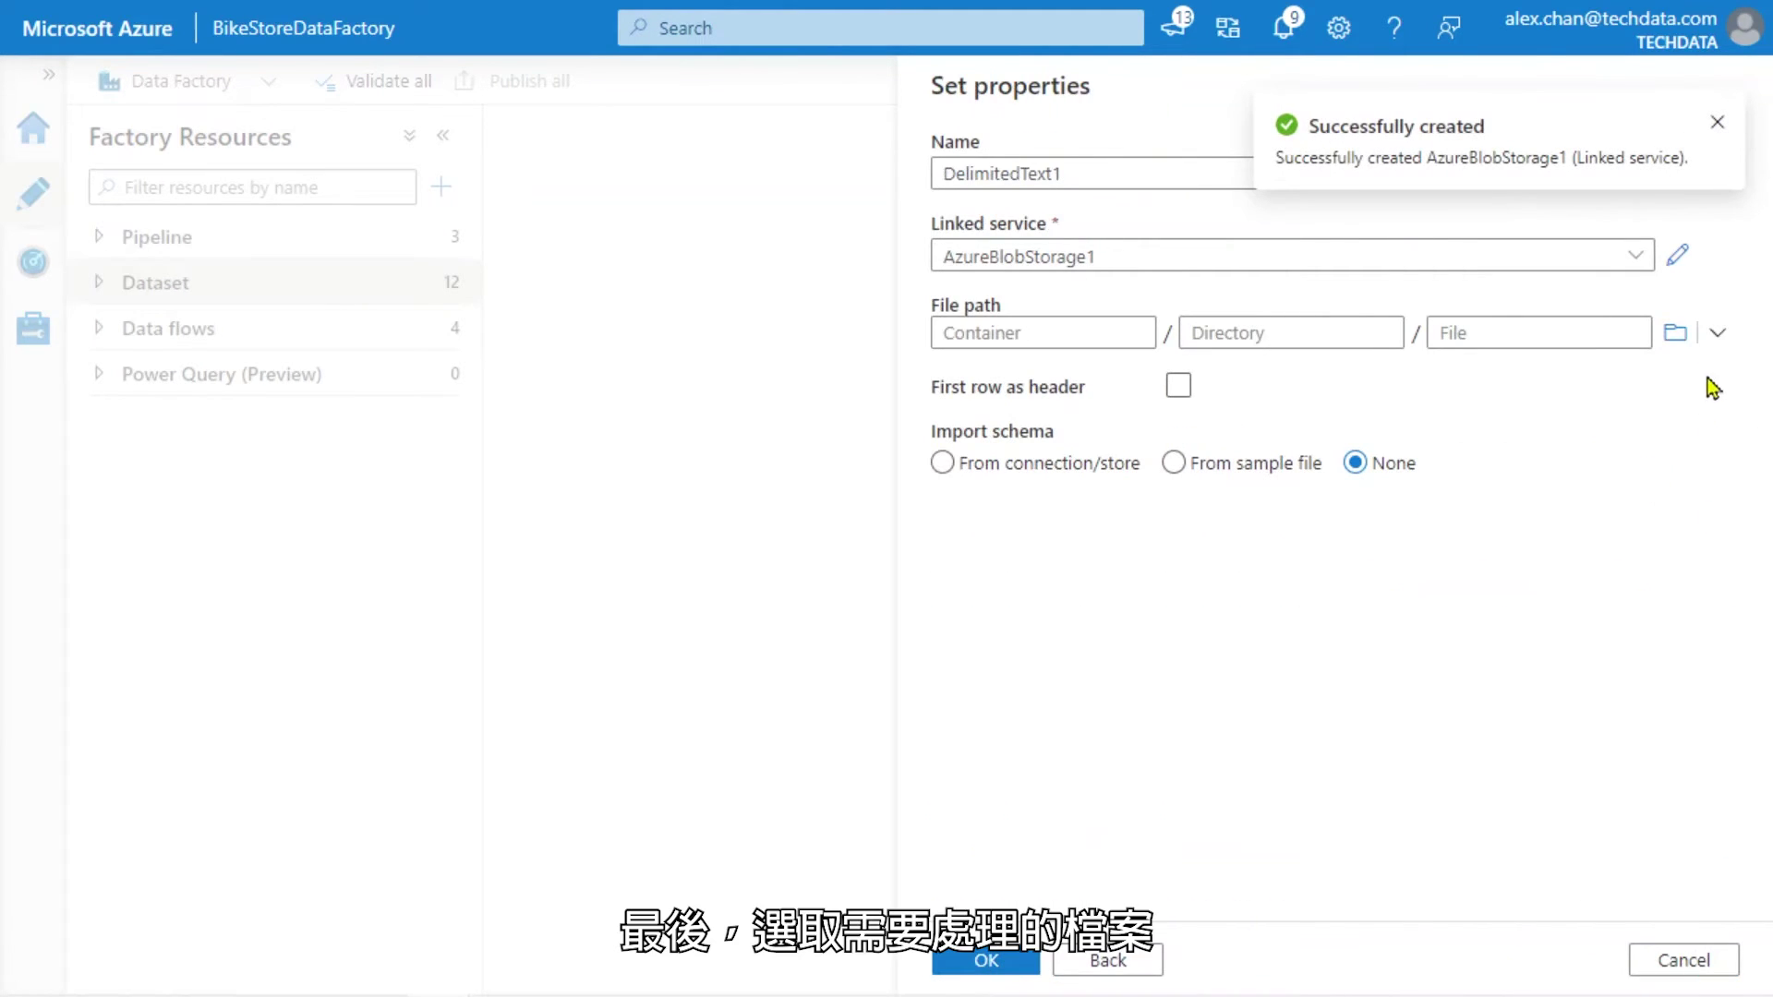
- Set the dataset's file path to Order_items.csv in bikestorecontainer and create the dataset
{"action": "left_click", "coordinate": [1676, 332]}
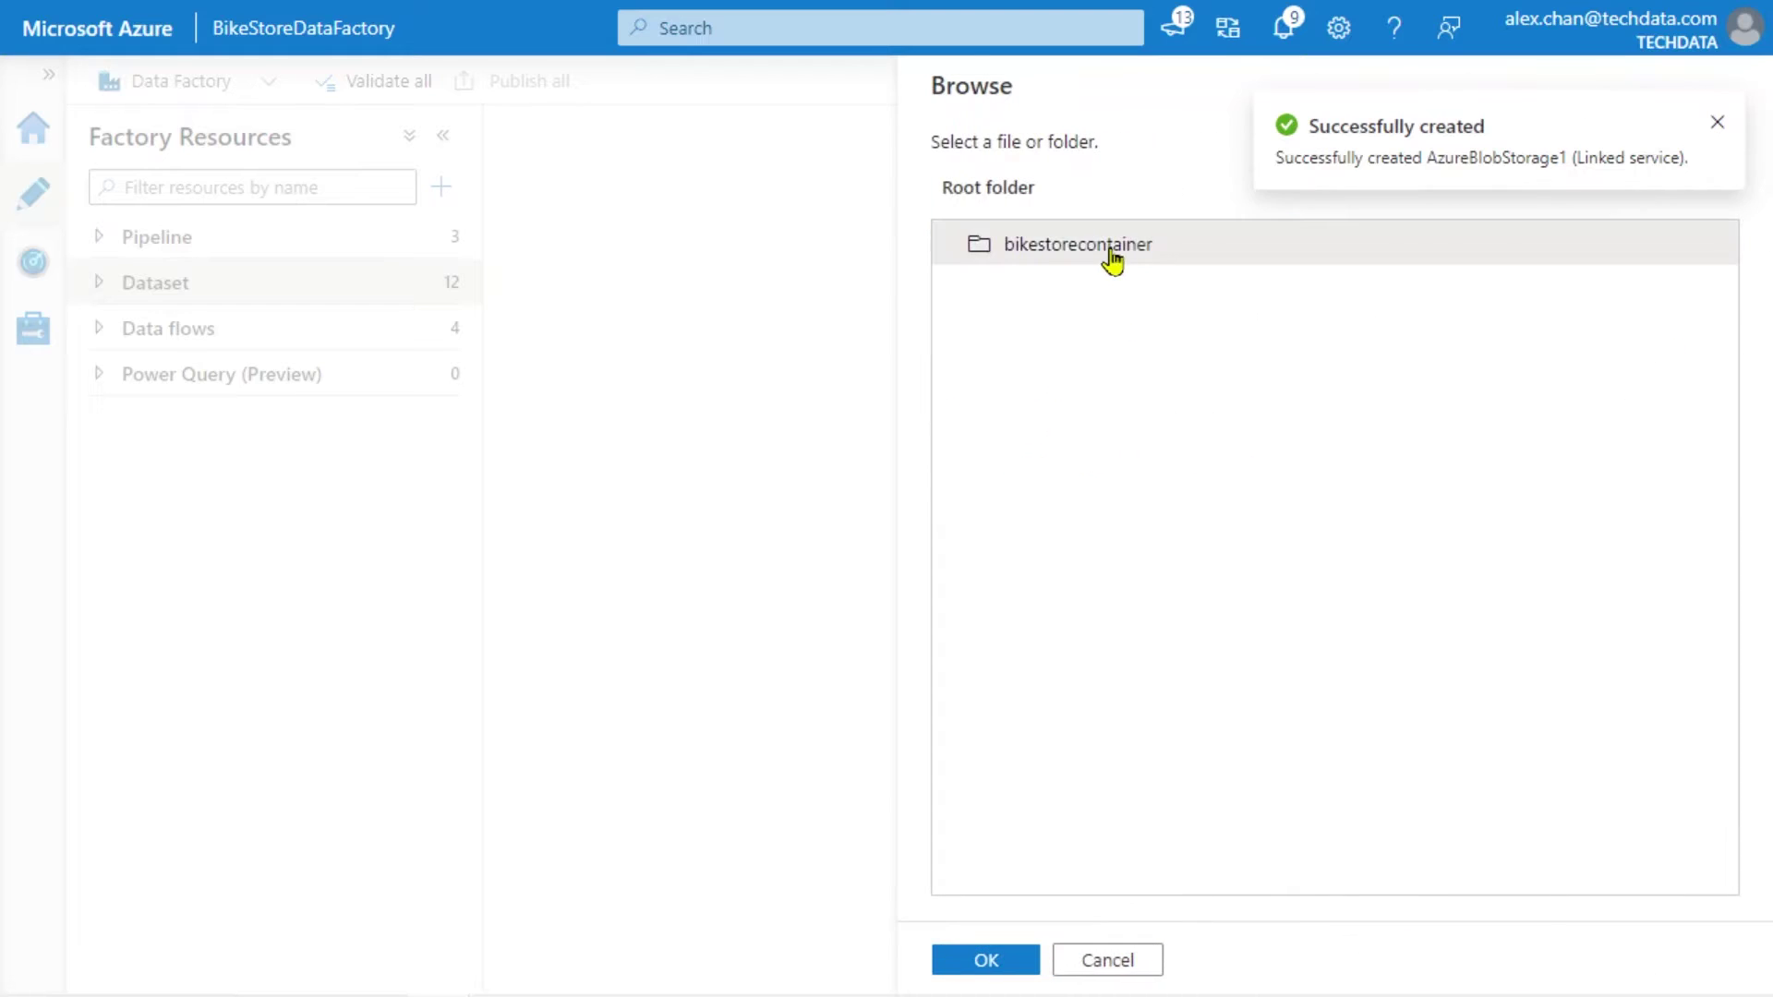
{"action": "double_click", "coordinate": [1112, 261]}
{"action": "left_click", "coordinate": [1099, 289]}
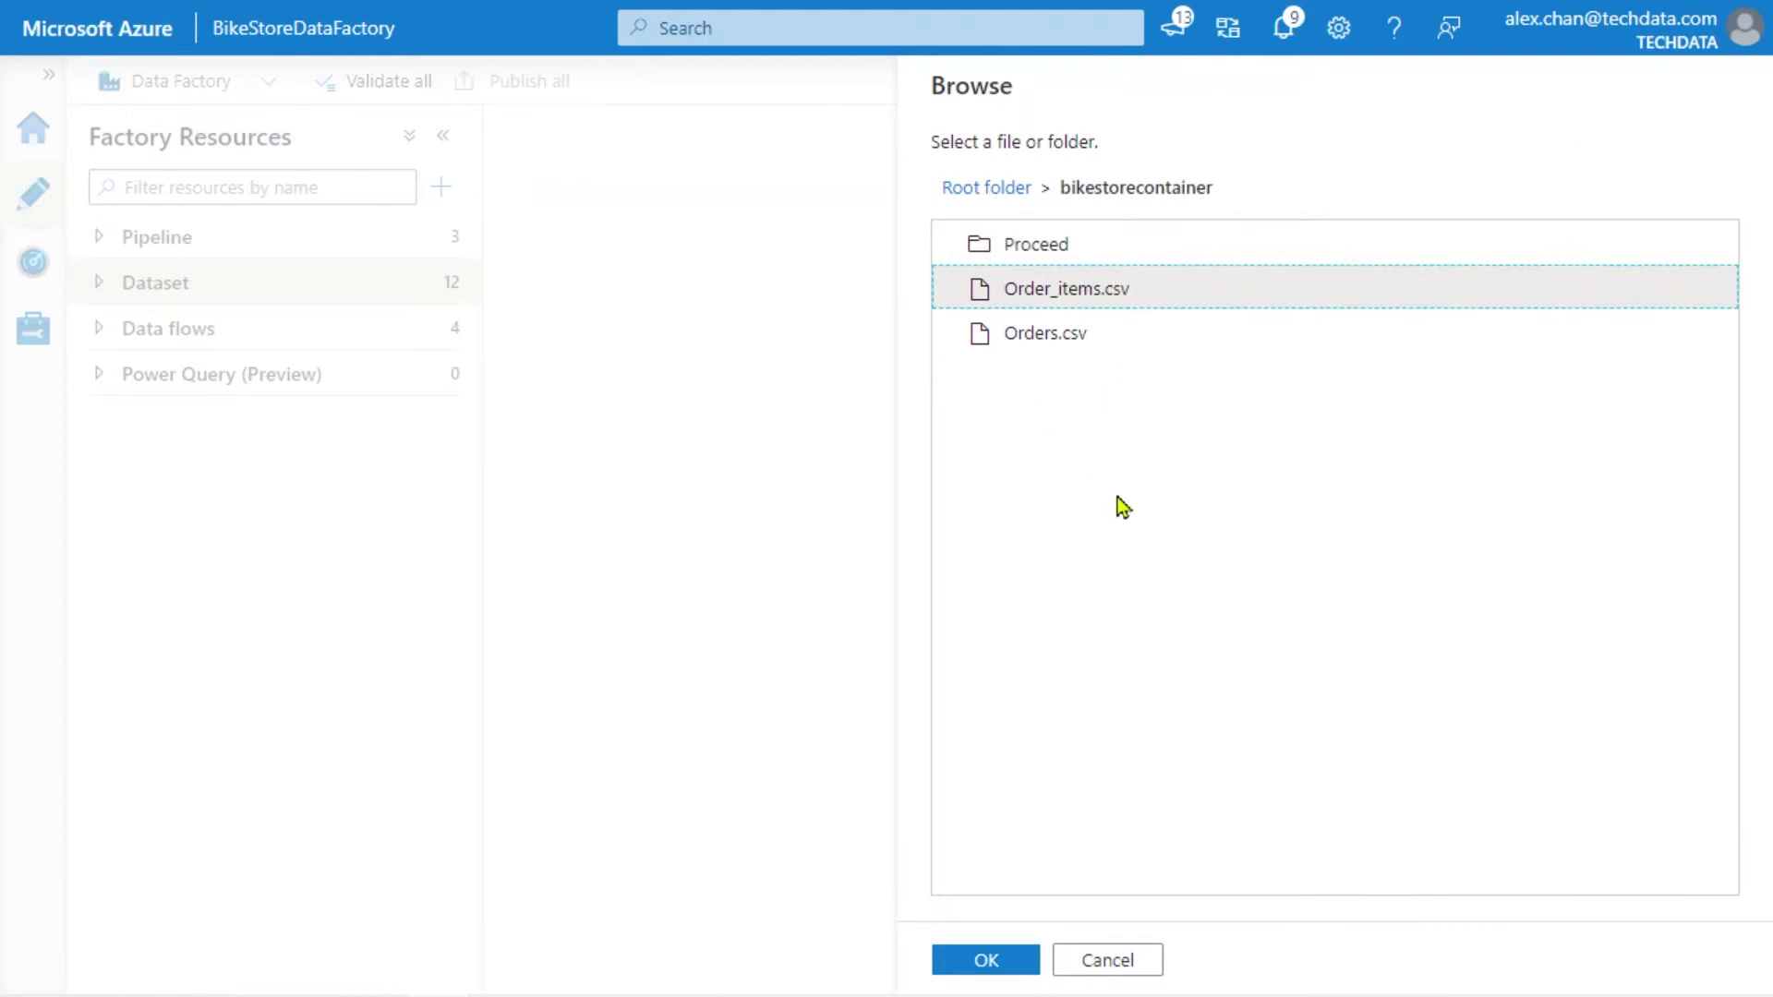
{"action": "left_click", "coordinate": [967, 965]}
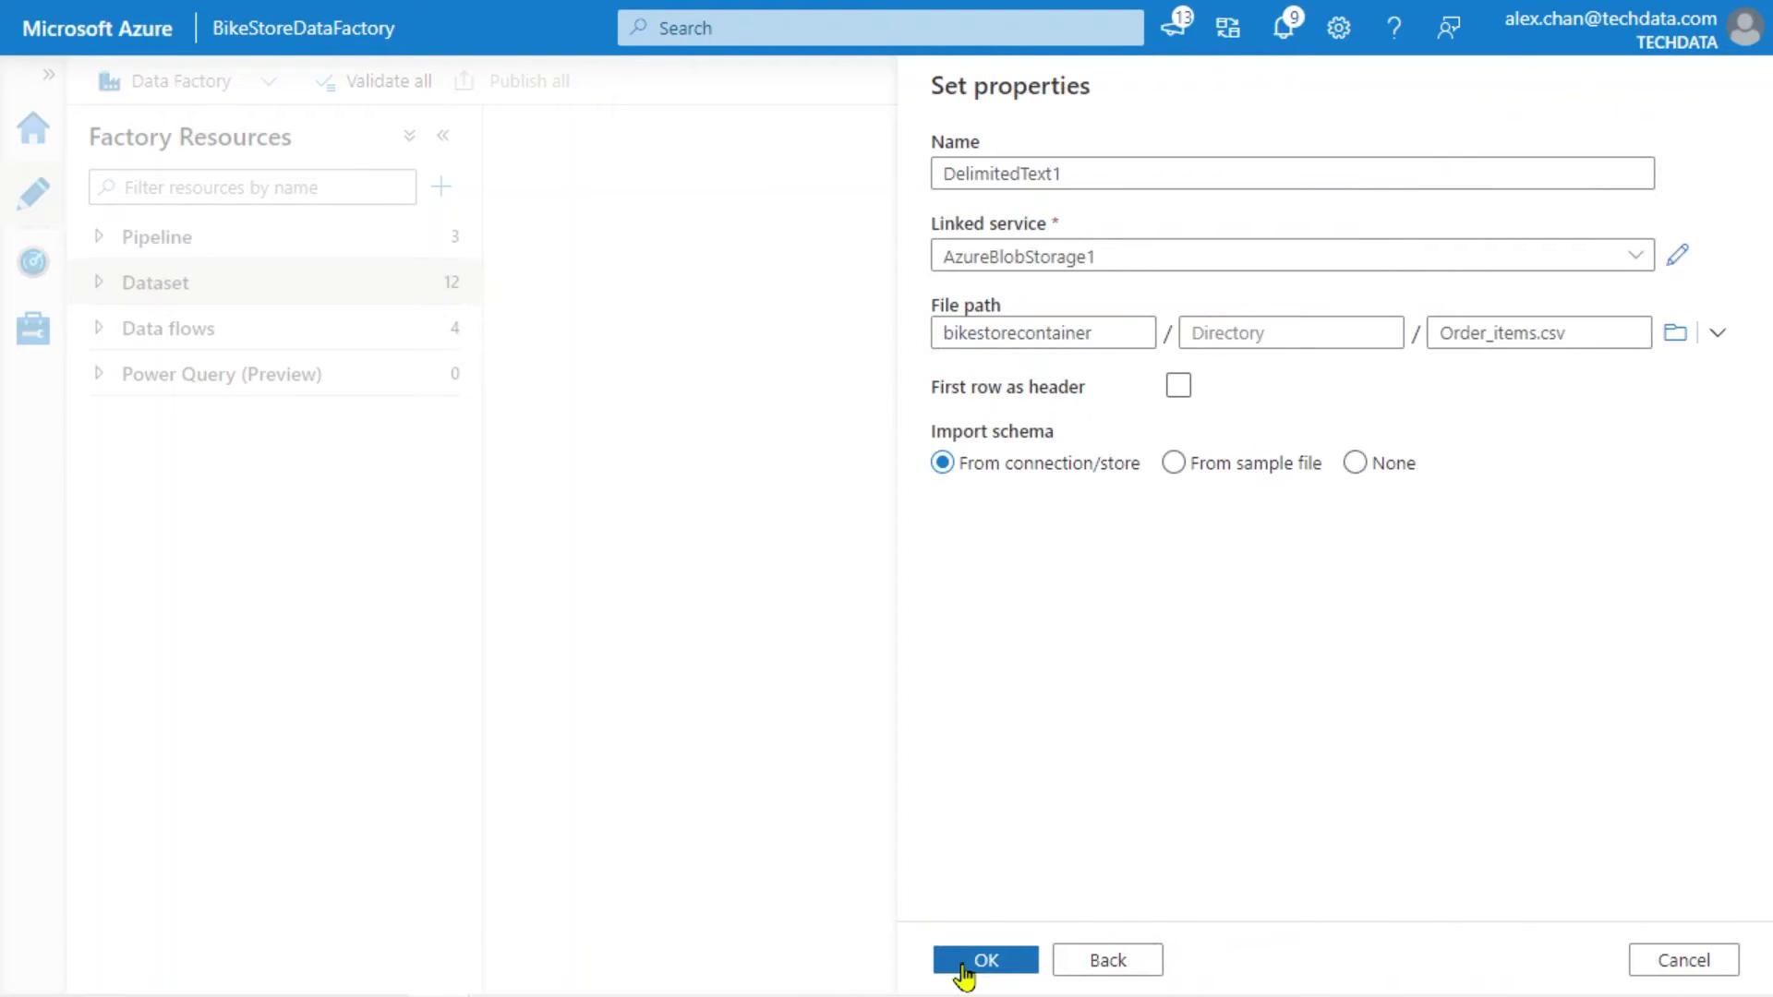
{"action": "left_click", "coordinate": [963, 969]}
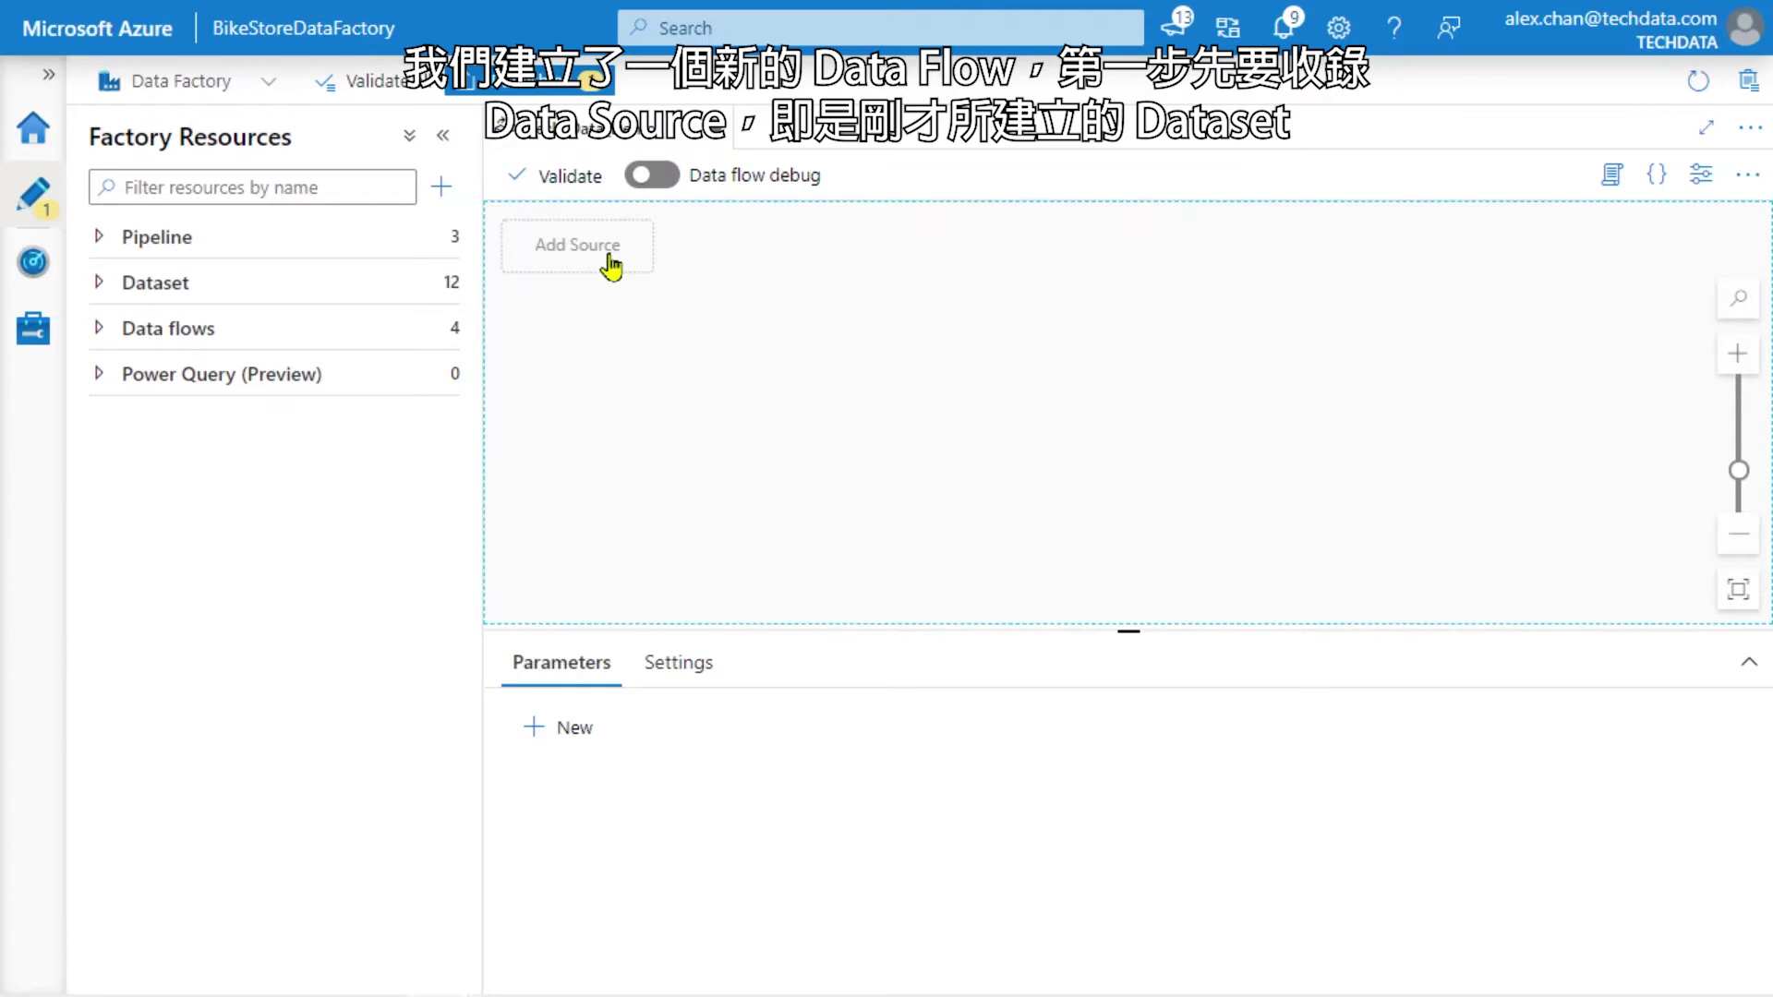
- Add a source to the Tech_Data_Demo data flow and assign it the csvOrders dataset
{"action": "left_click", "coordinate": [611, 268]}
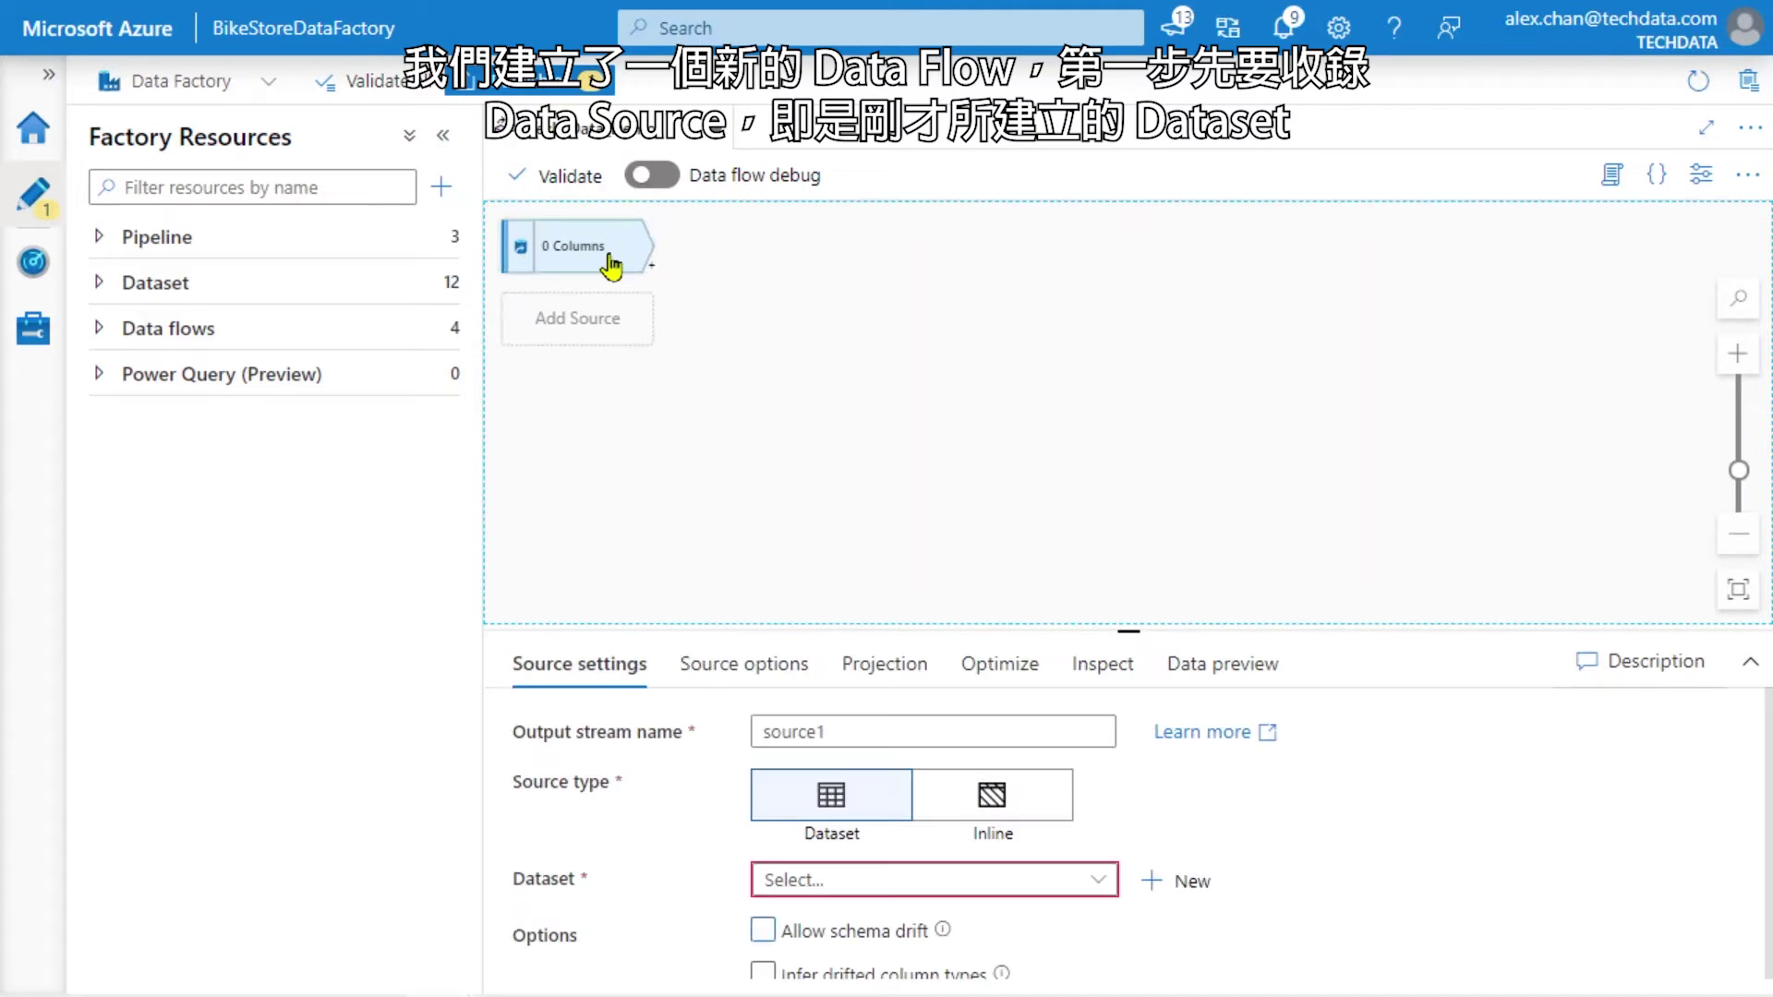
{"action": "left_click", "coordinate": [988, 898]}
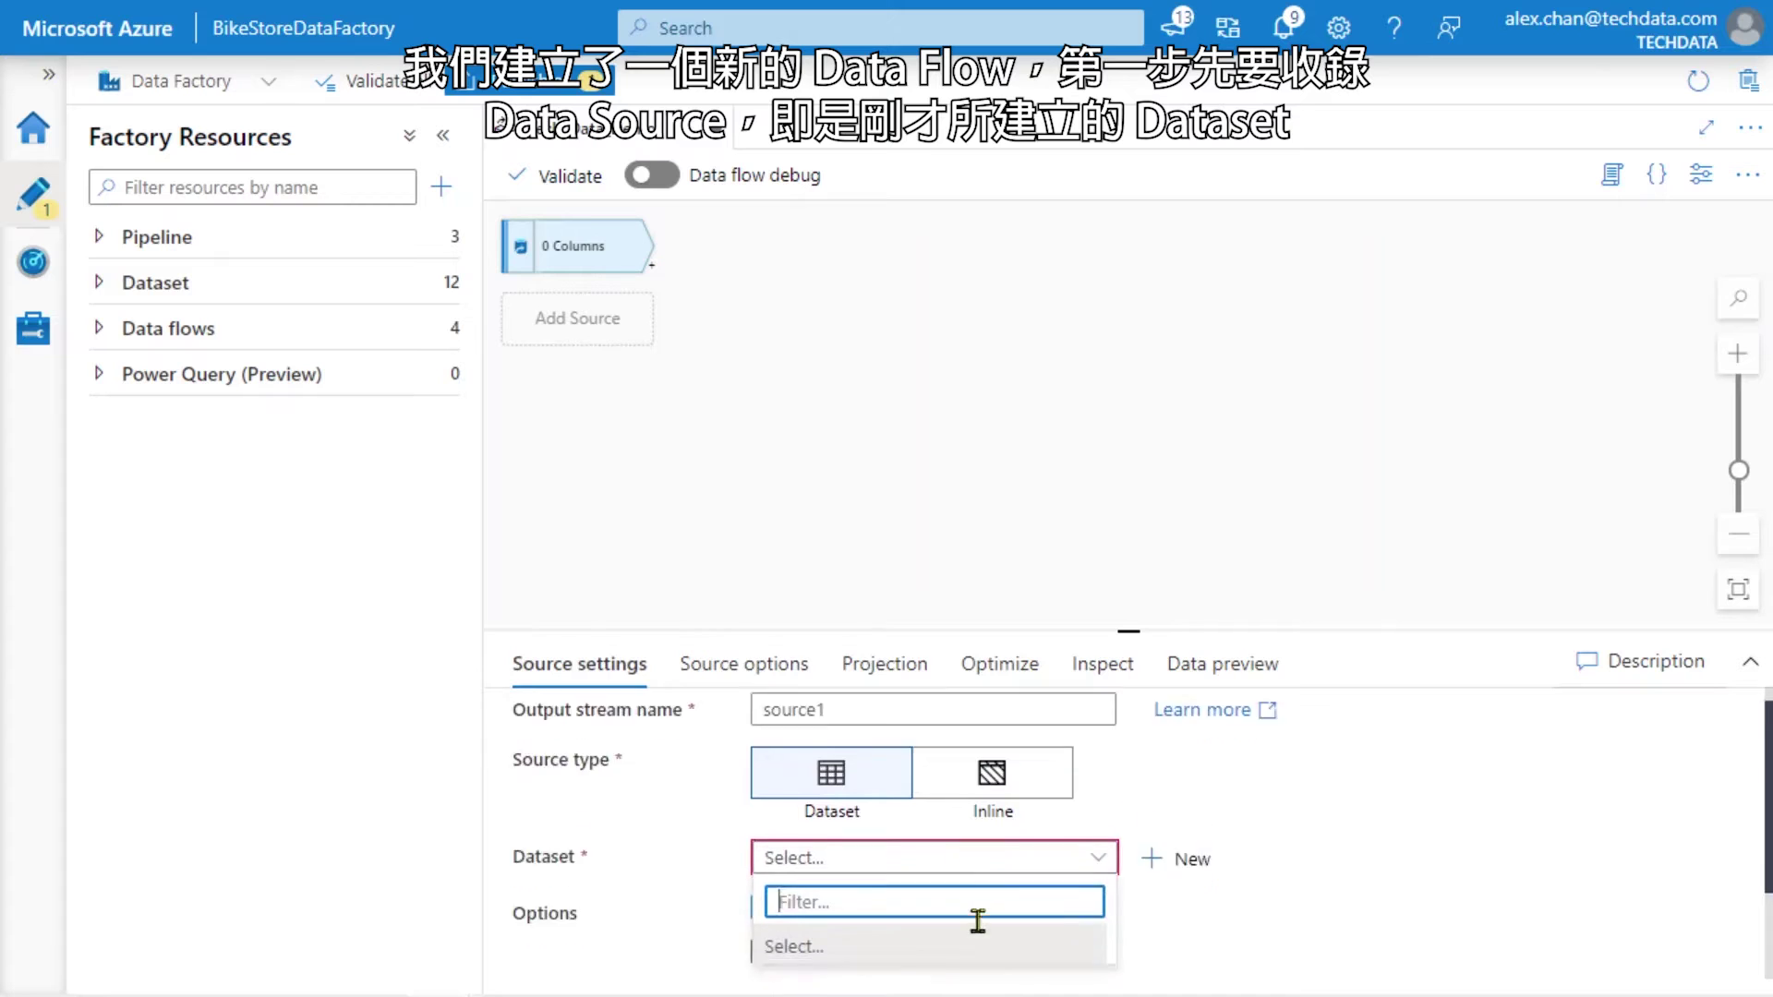
{"action": "scroll", "coordinate": [977, 933], "scroll_direction": "down", "scroll_amount": 5}
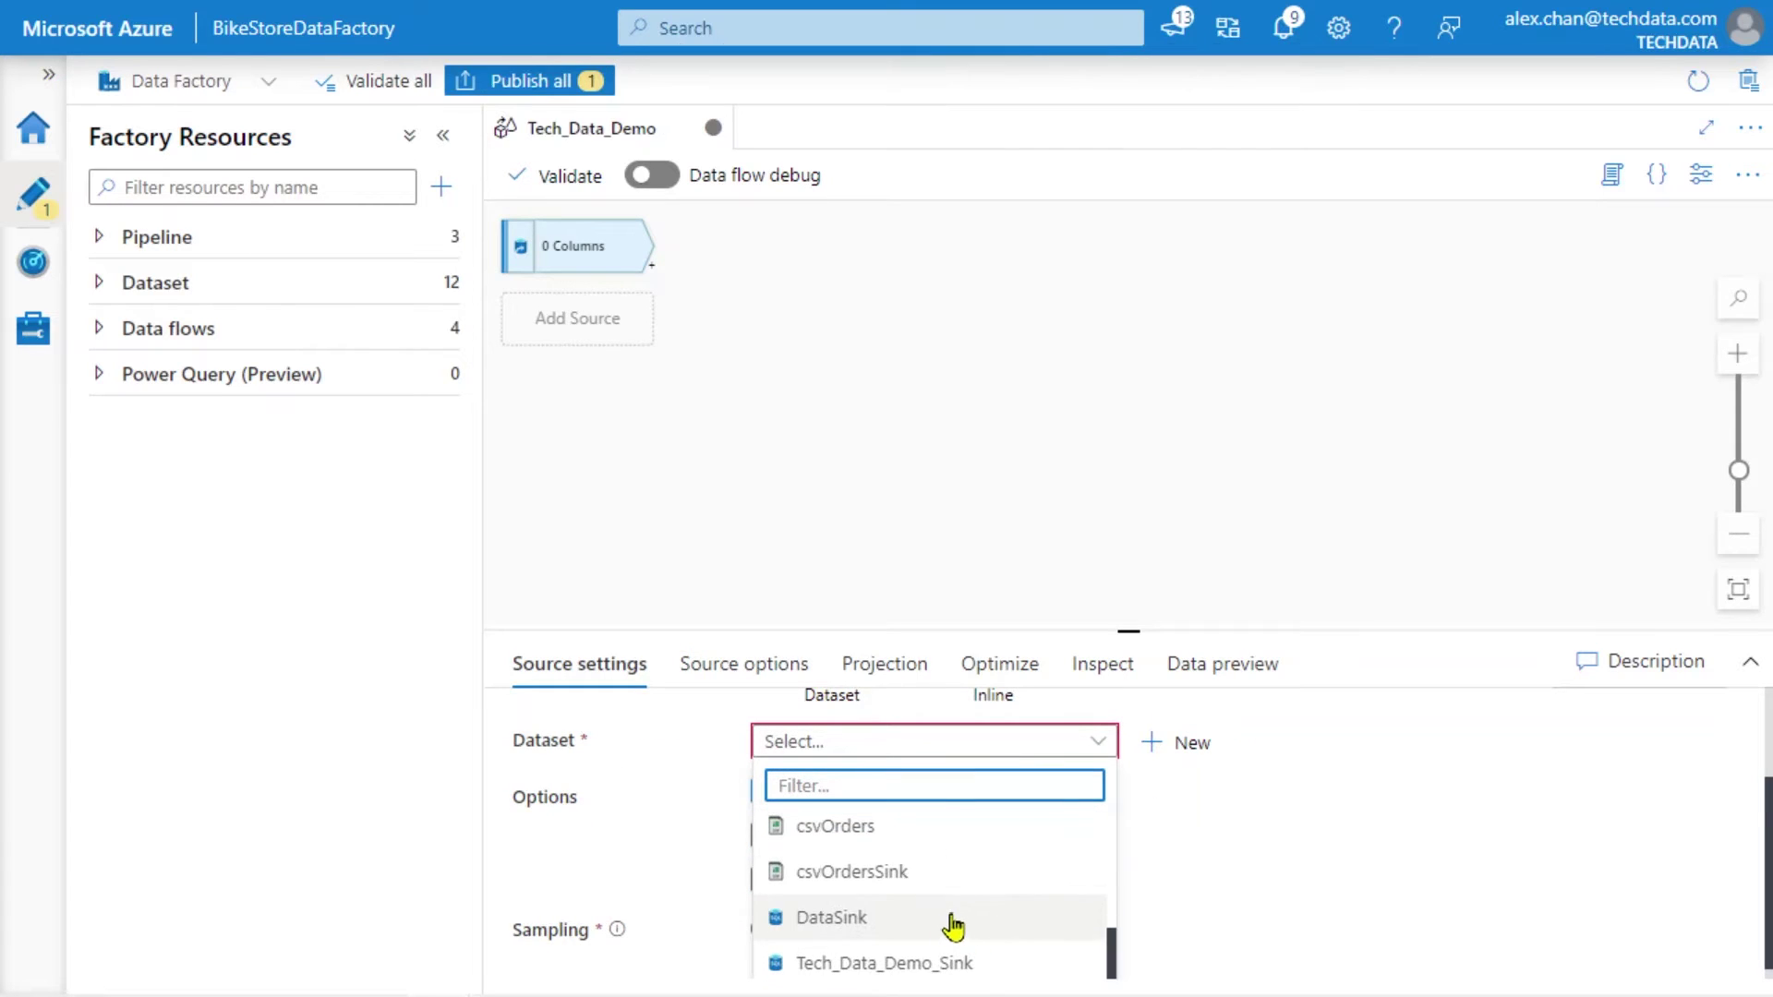
{"action": "left_click", "coordinate": [898, 836]}
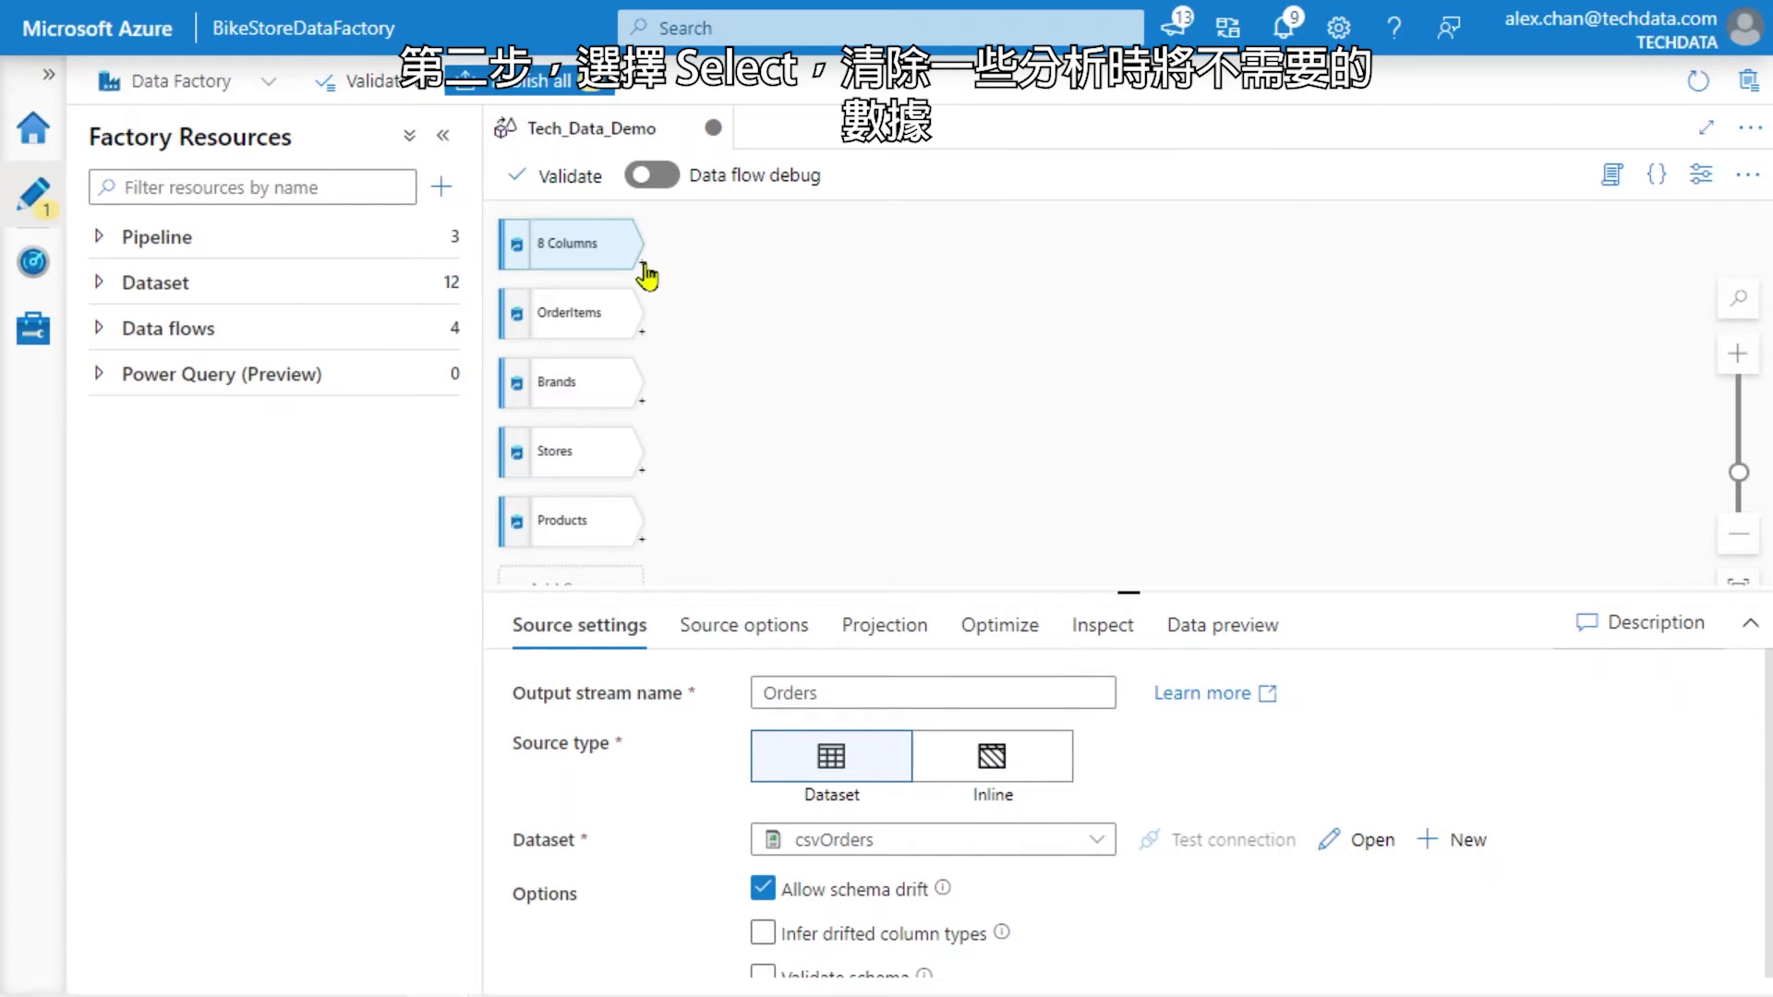
- Add a Select transformation after the Orders source and remove the customer_id and order_status column mappings
{"action": "left_click", "coordinate": [644, 265]}
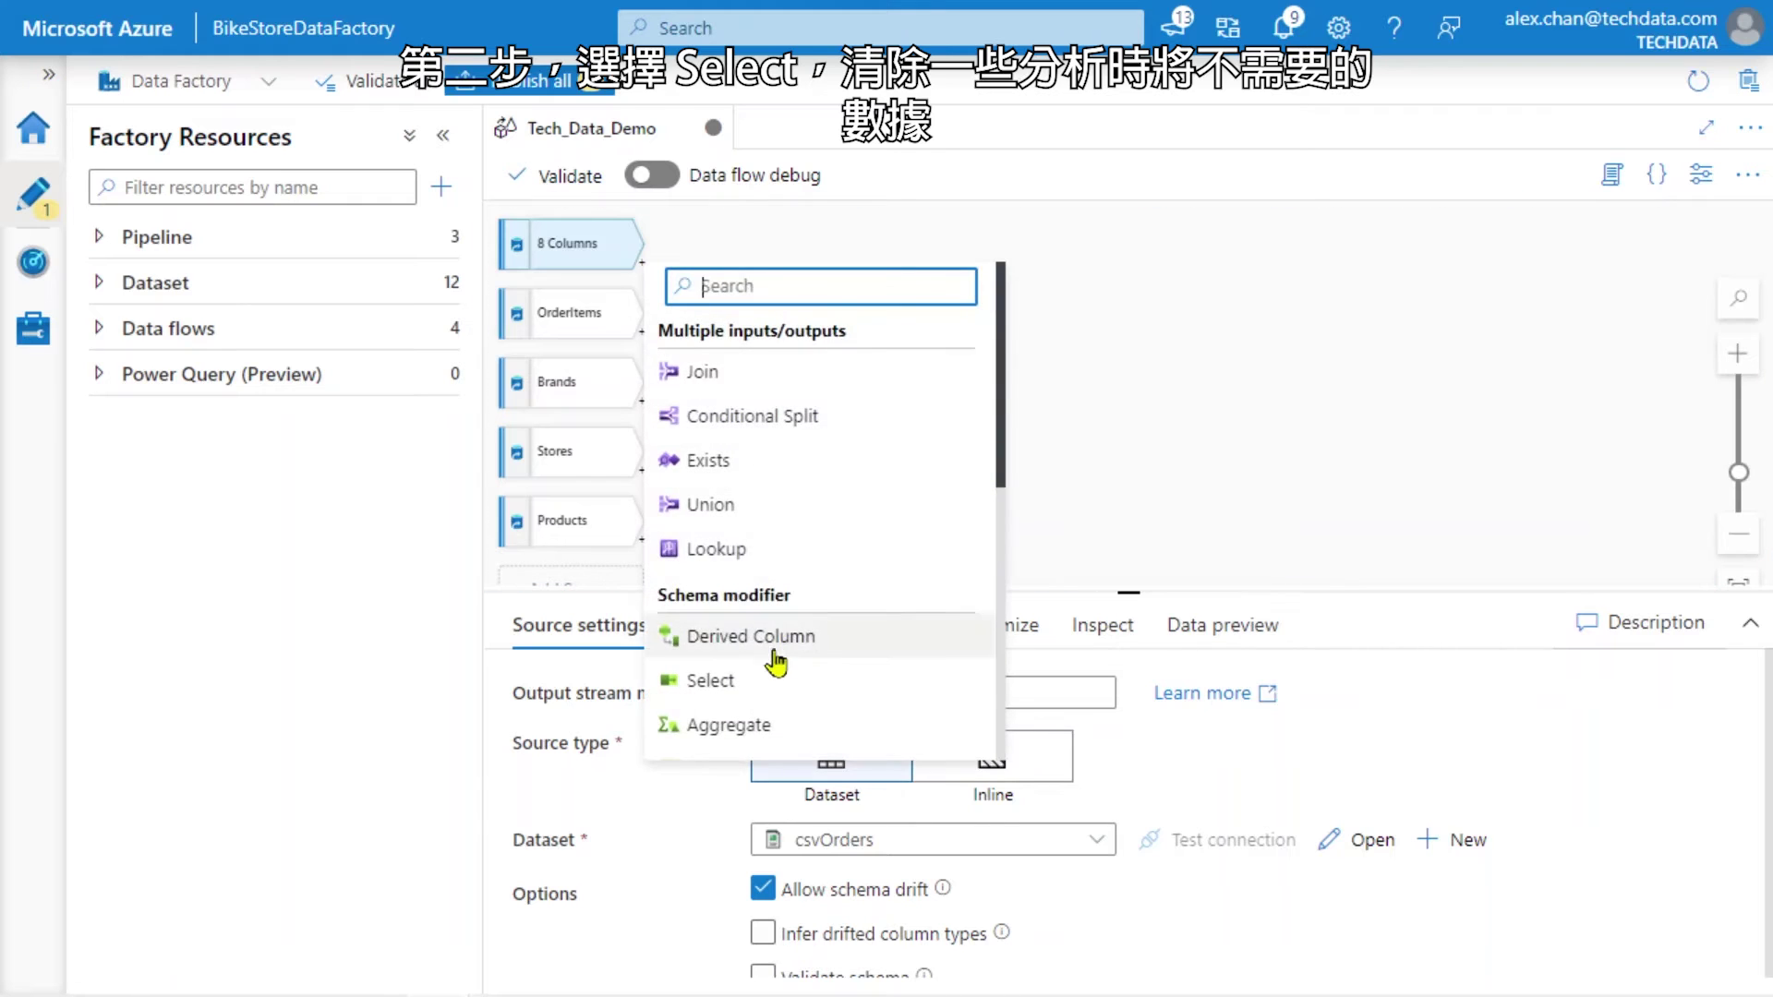
{"action": "left_click", "coordinate": [709, 681]}
{"action": "scroll", "coordinate": [979, 836], "scroll_direction": "down", "scroll_amount": 3}
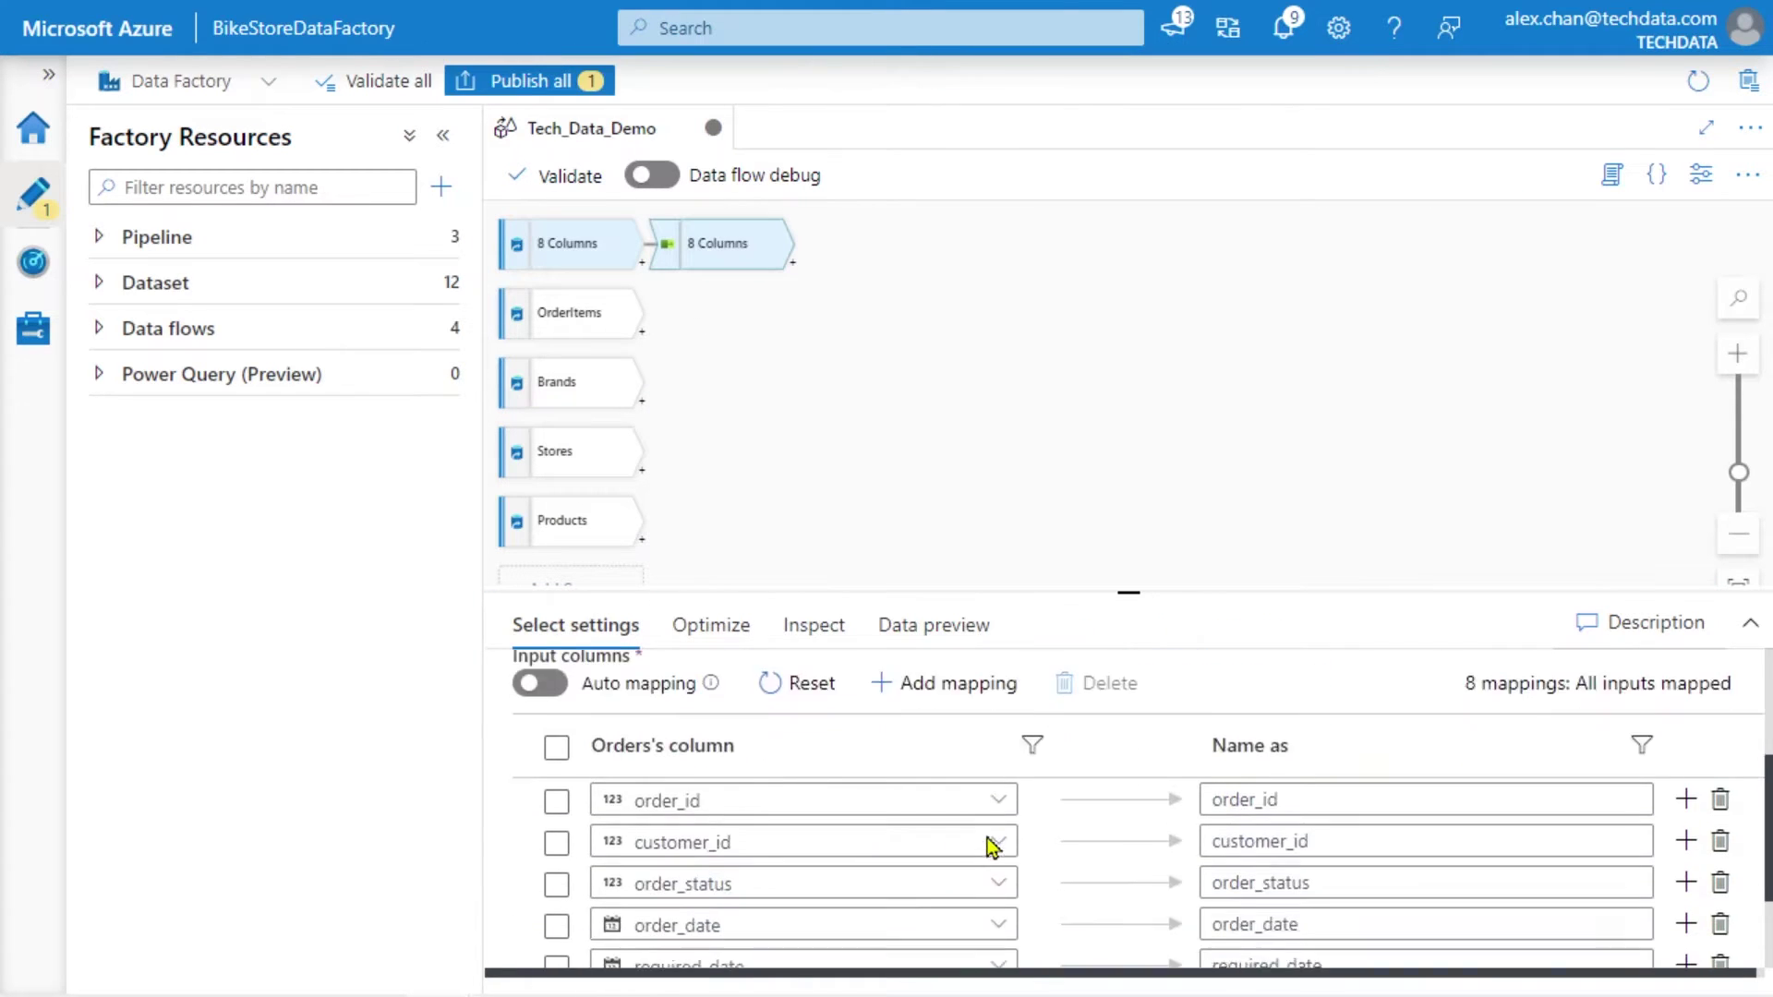
{"action": "left_click", "coordinate": [1723, 804]}
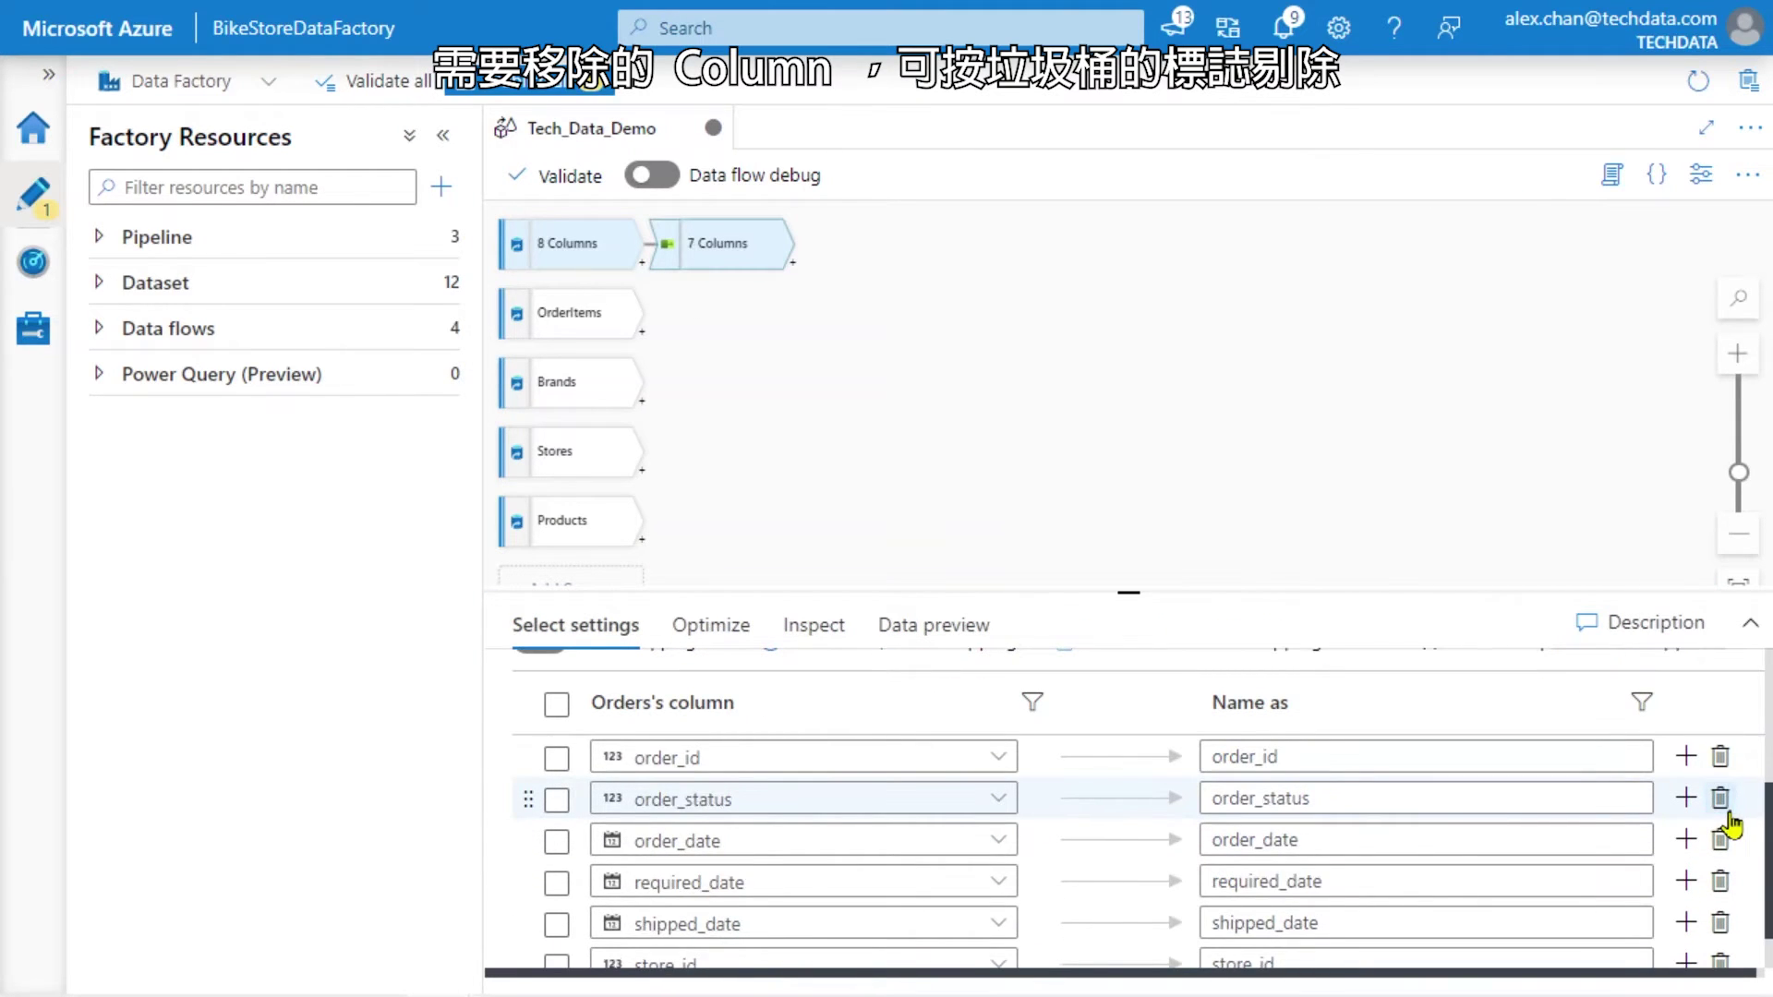
{"action": "left_click", "coordinate": [1723, 801]}
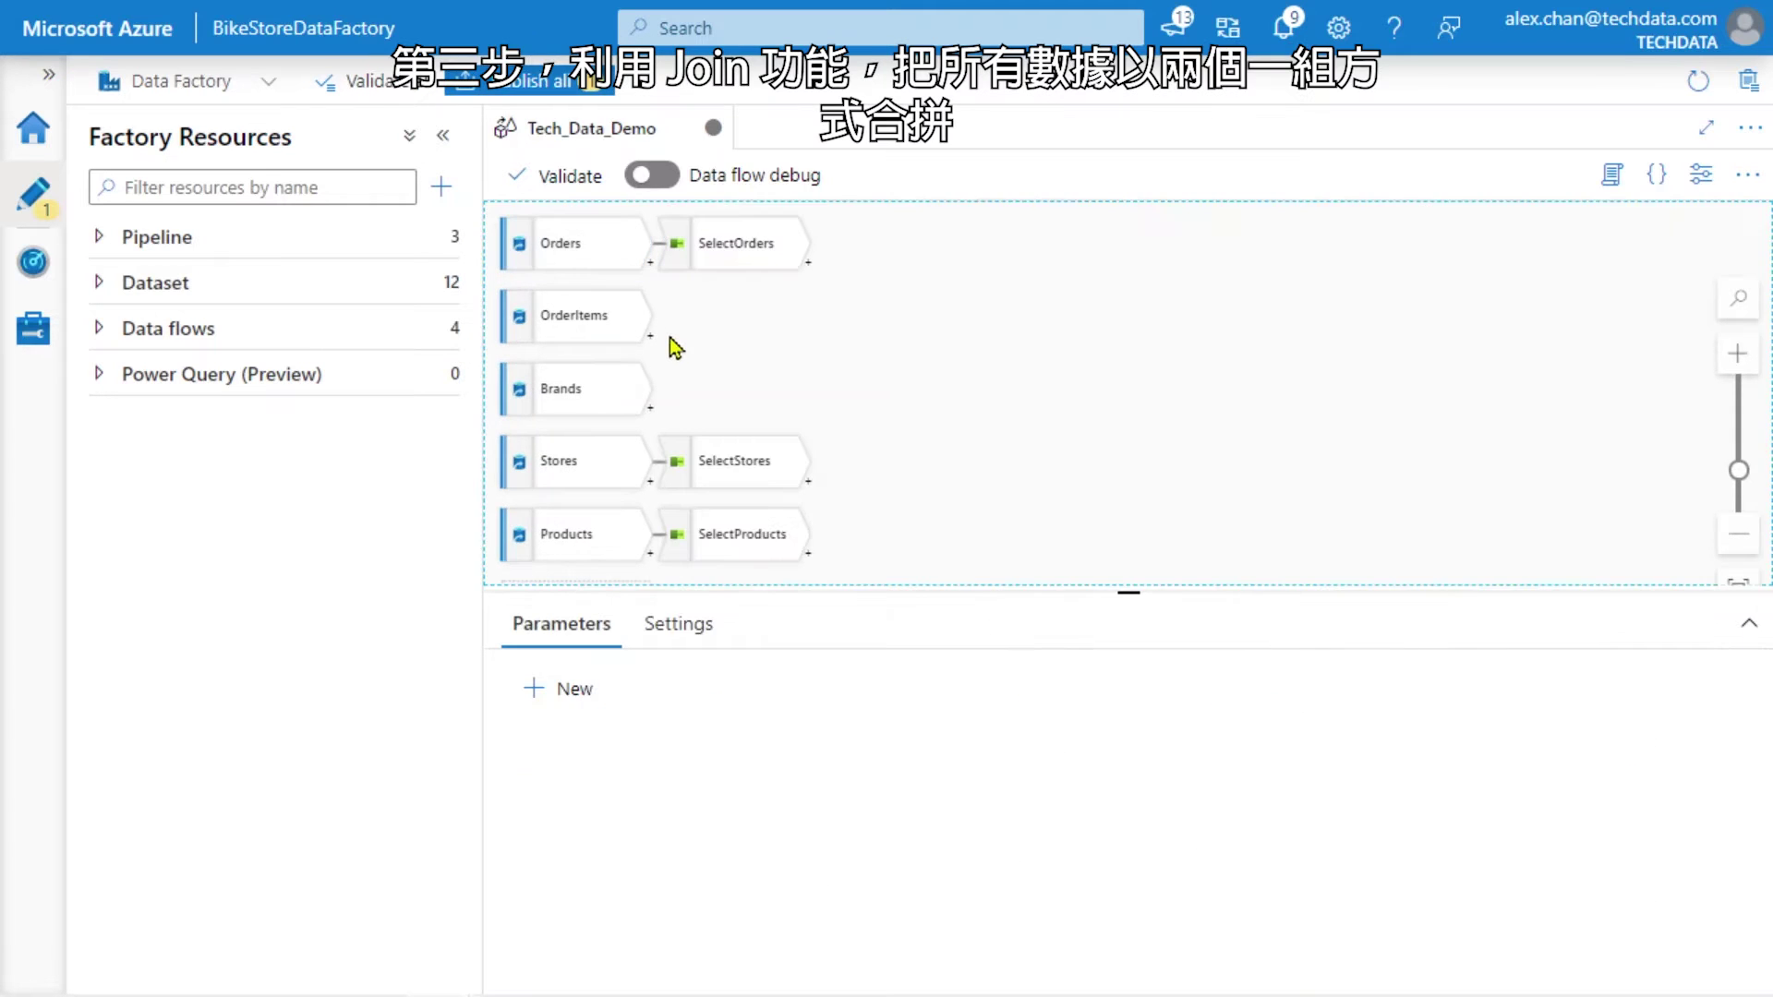
- Add a Join transformation after the OrderItems source with SelectOrders as its right stream
{"action": "left_click", "coordinate": [651, 344]}
{"action": "left_click", "coordinate": [656, 351]}
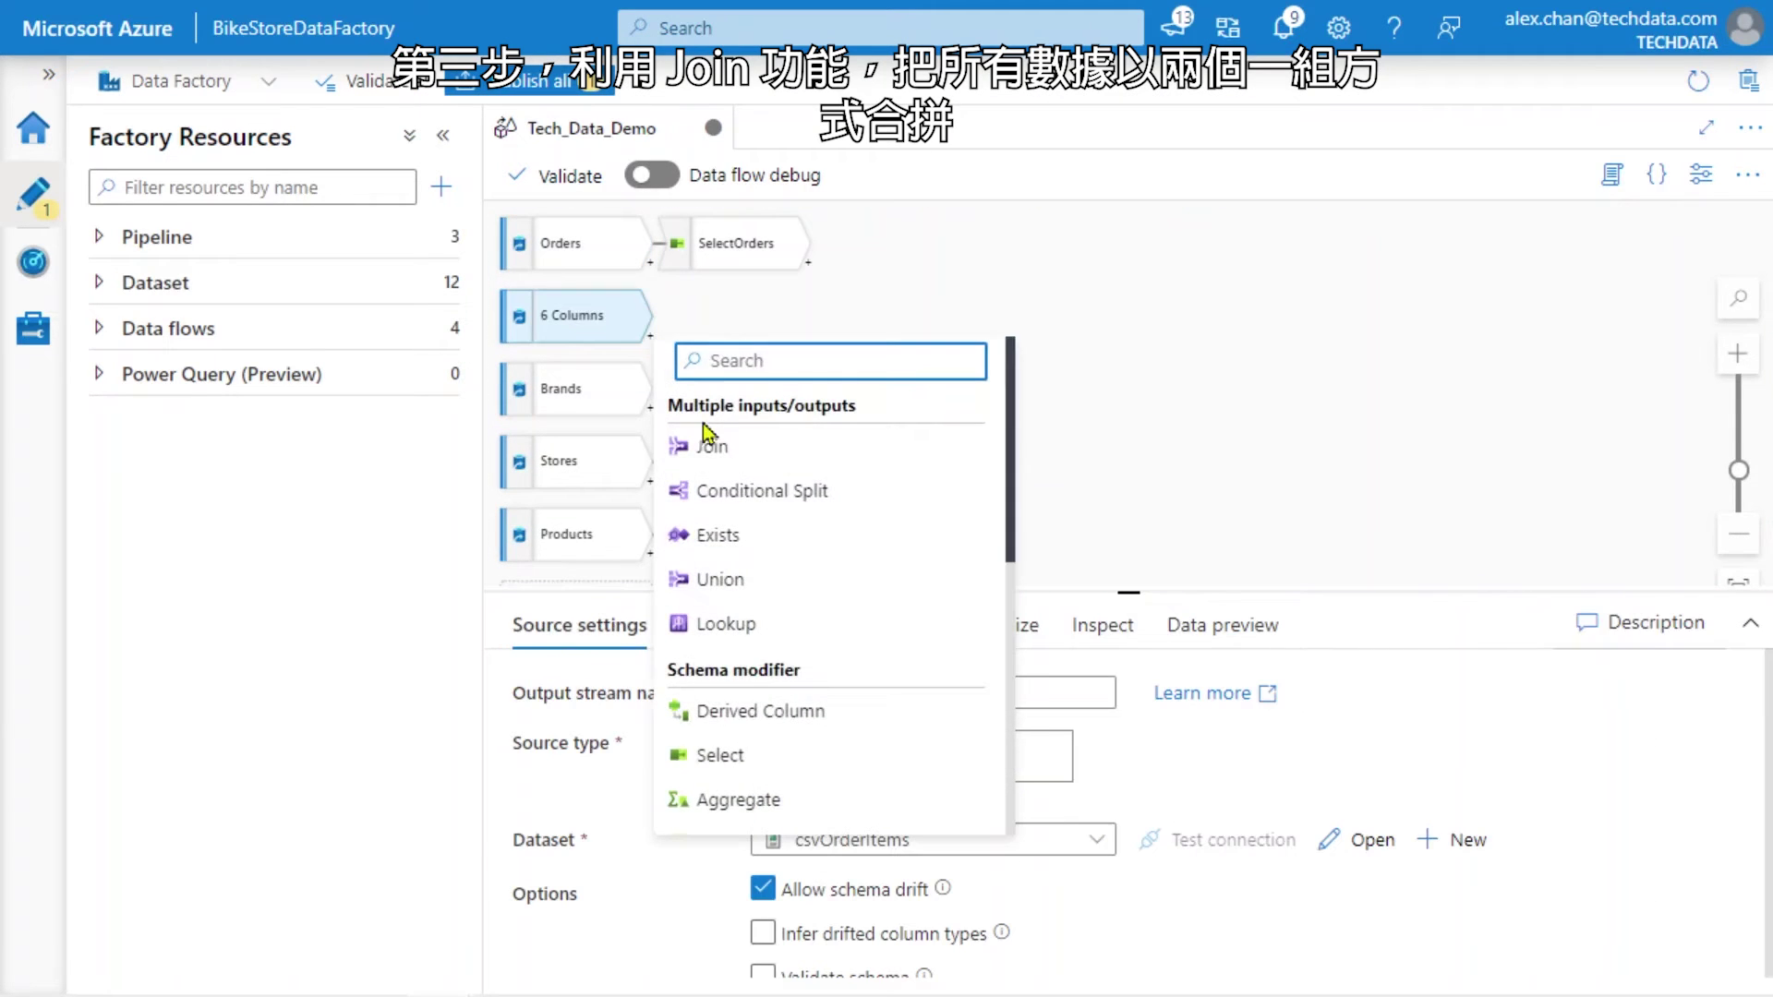
{"action": "left_click", "coordinate": [713, 454]}
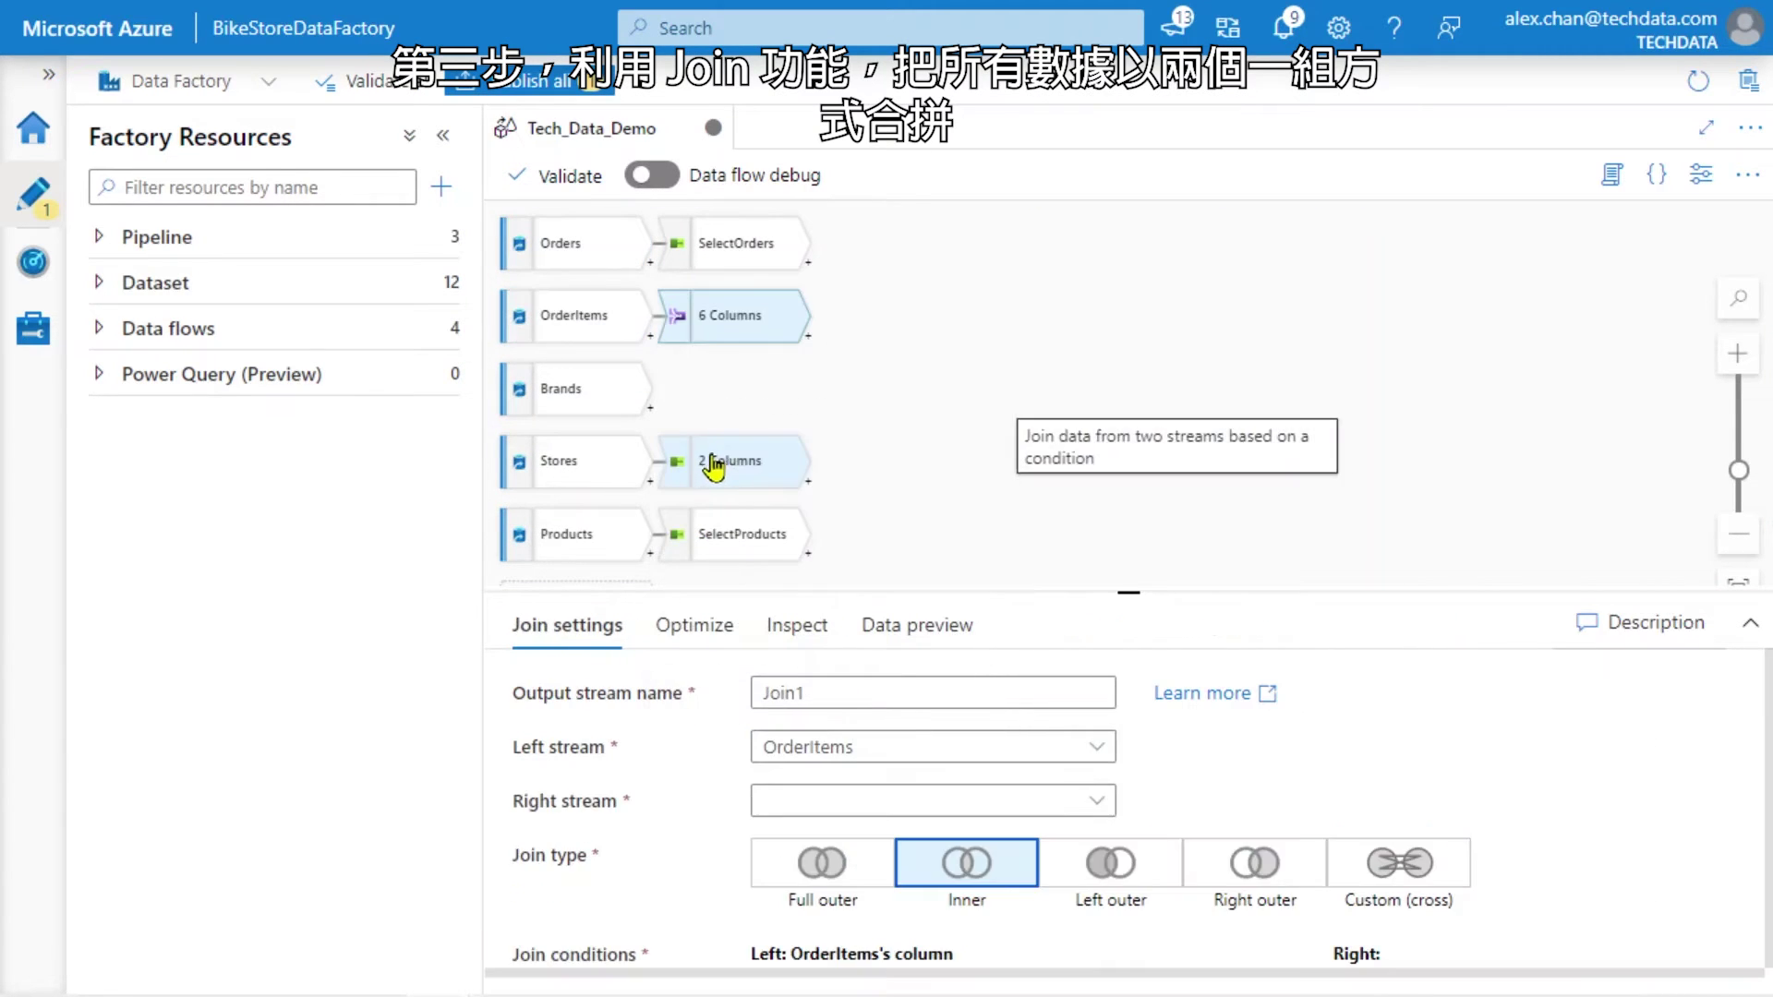
{"action": "left_click", "coordinate": [983, 805]}
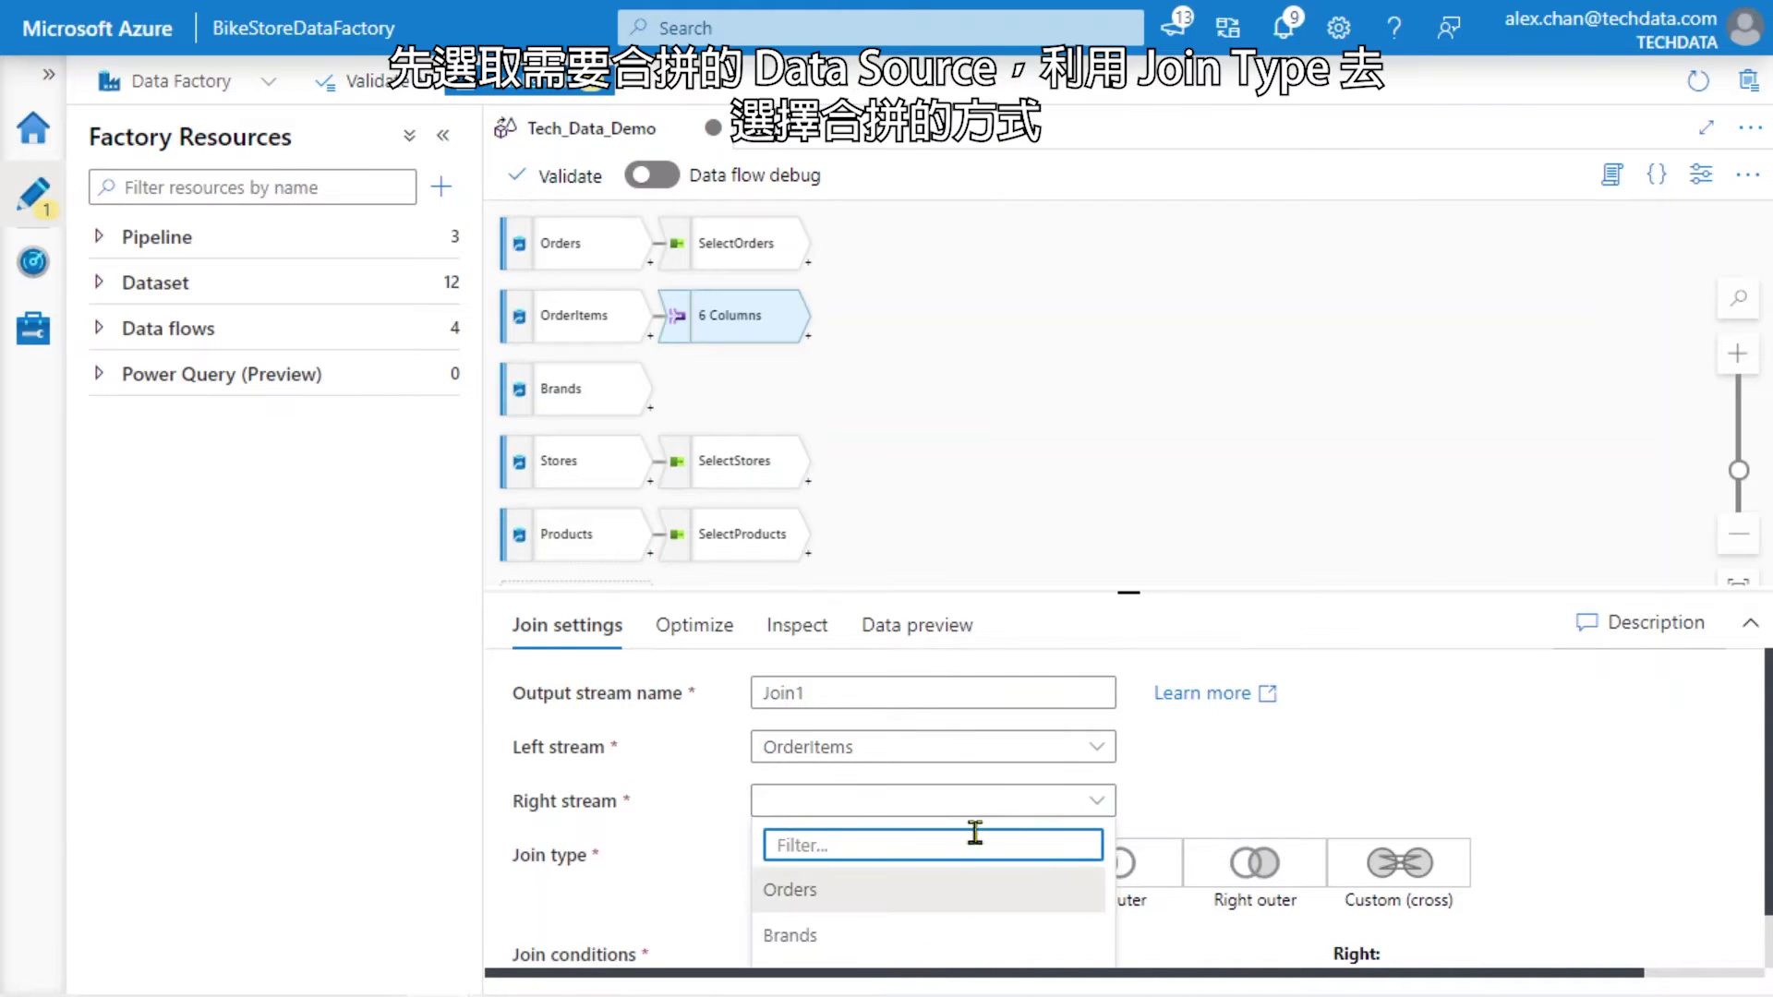
{"action": "scroll", "coordinate": [954, 919], "scroll_direction": "down", "scroll_amount": 3}
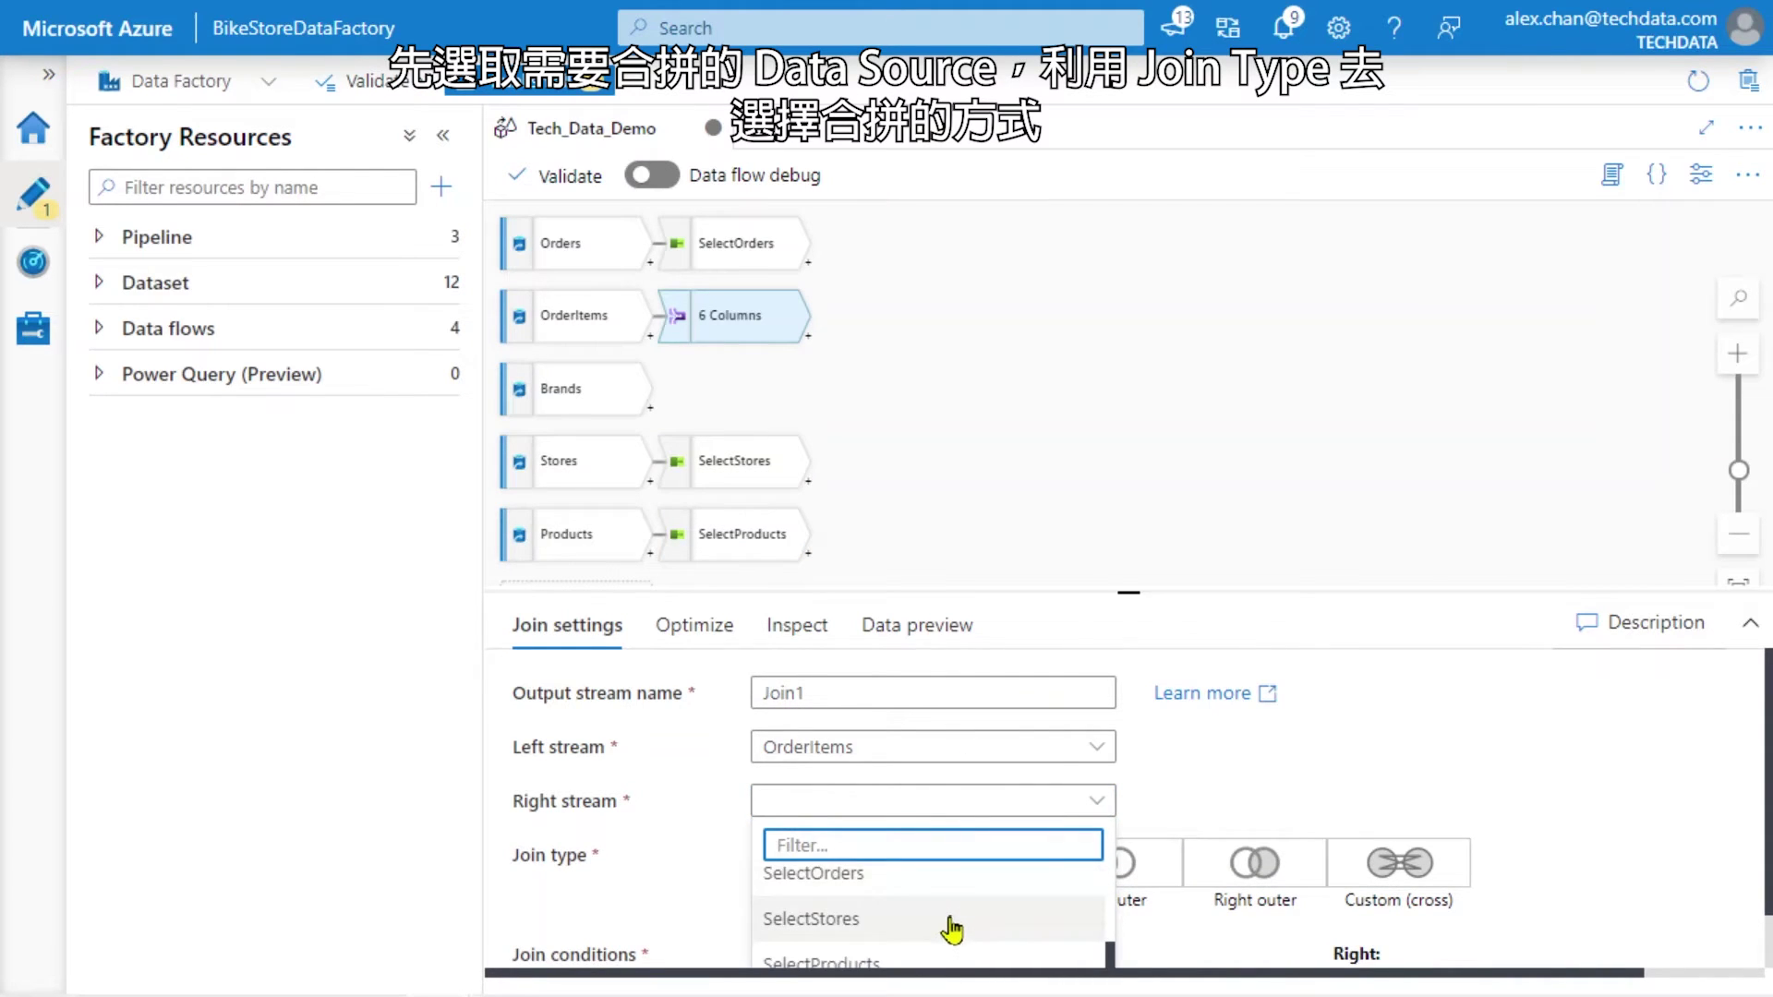
{"action": "left_click", "coordinate": [918, 875]}
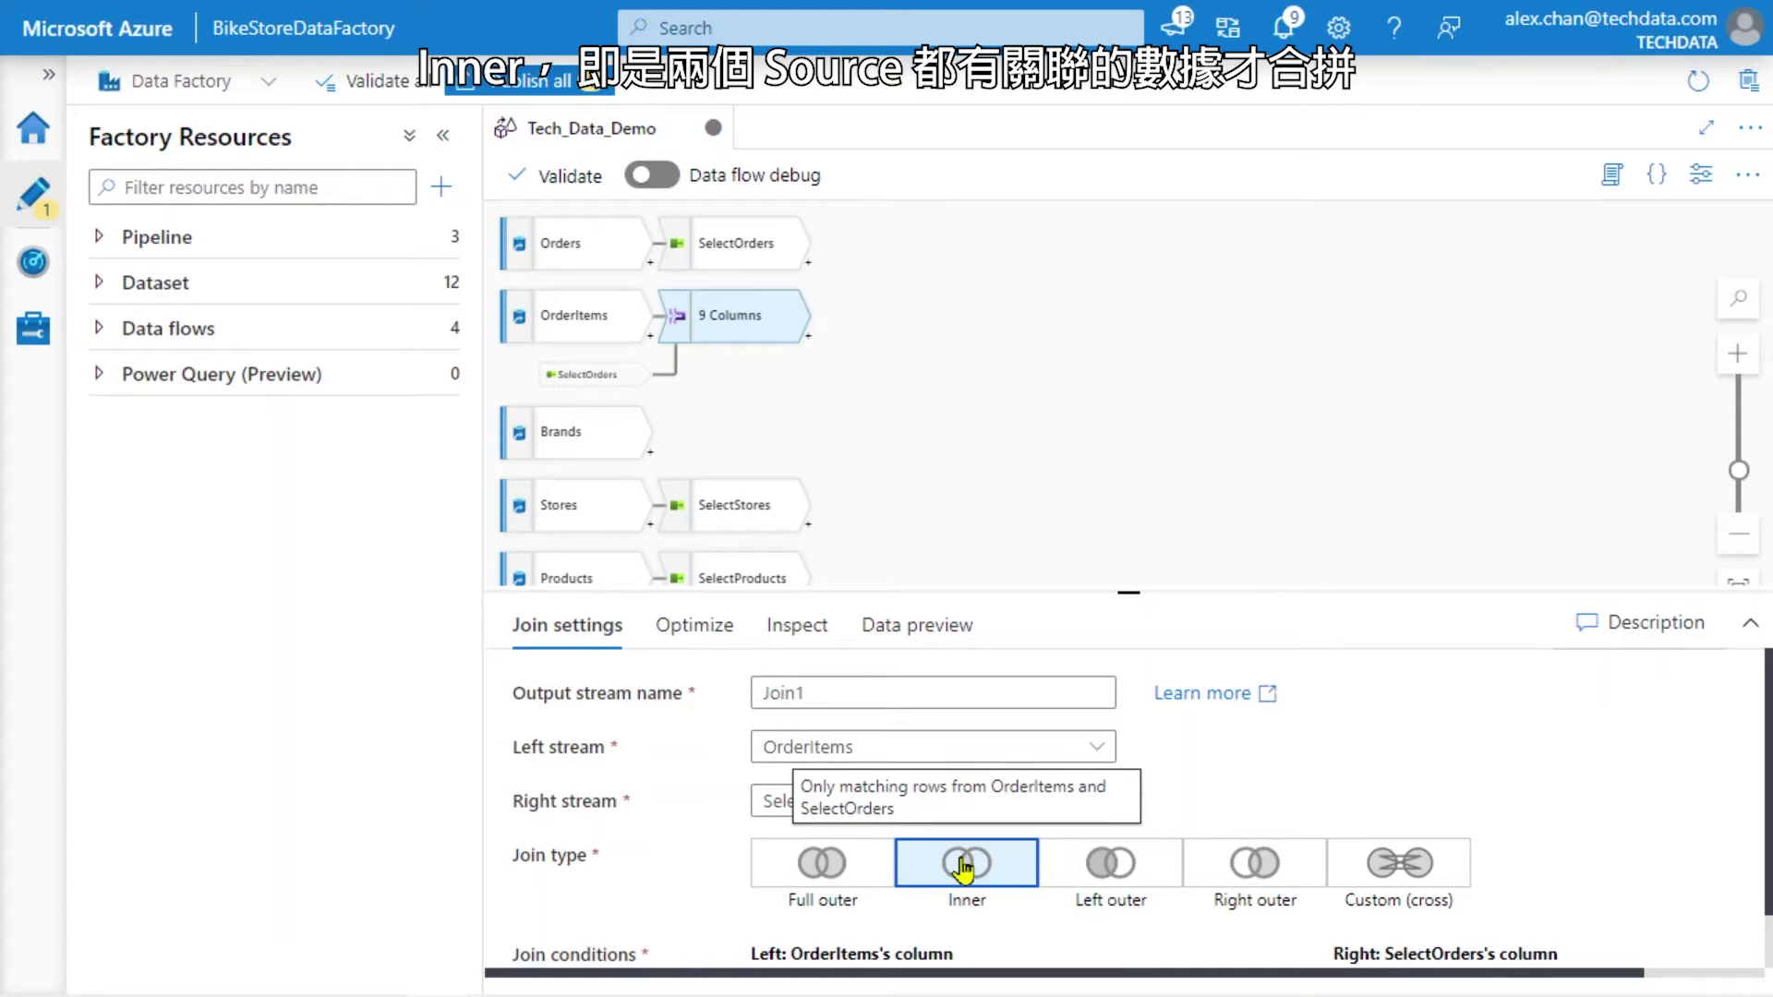
- Define the inner join's condition by equating order_id from OrderItems with the related column of SelectOrders
{"action": "scroll", "coordinate": [938, 903], "scroll_direction": "down", "scroll_amount": 1}
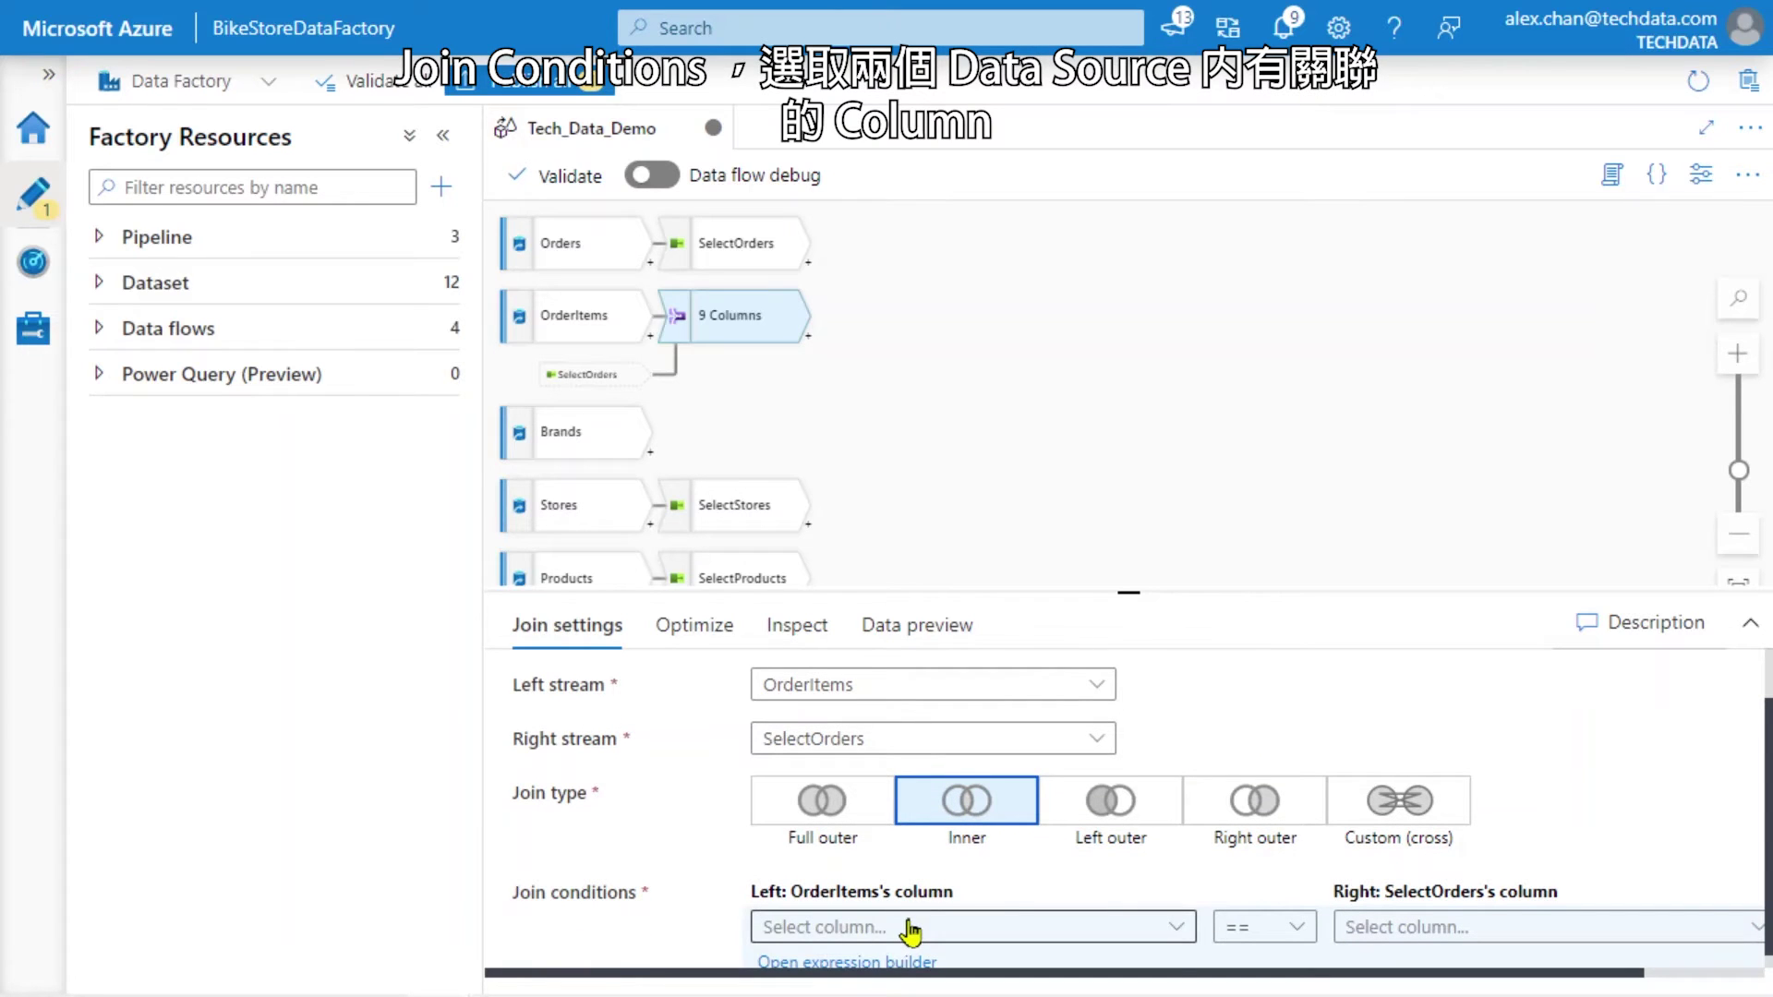
{"action": "left_click", "coordinate": [910, 928]}
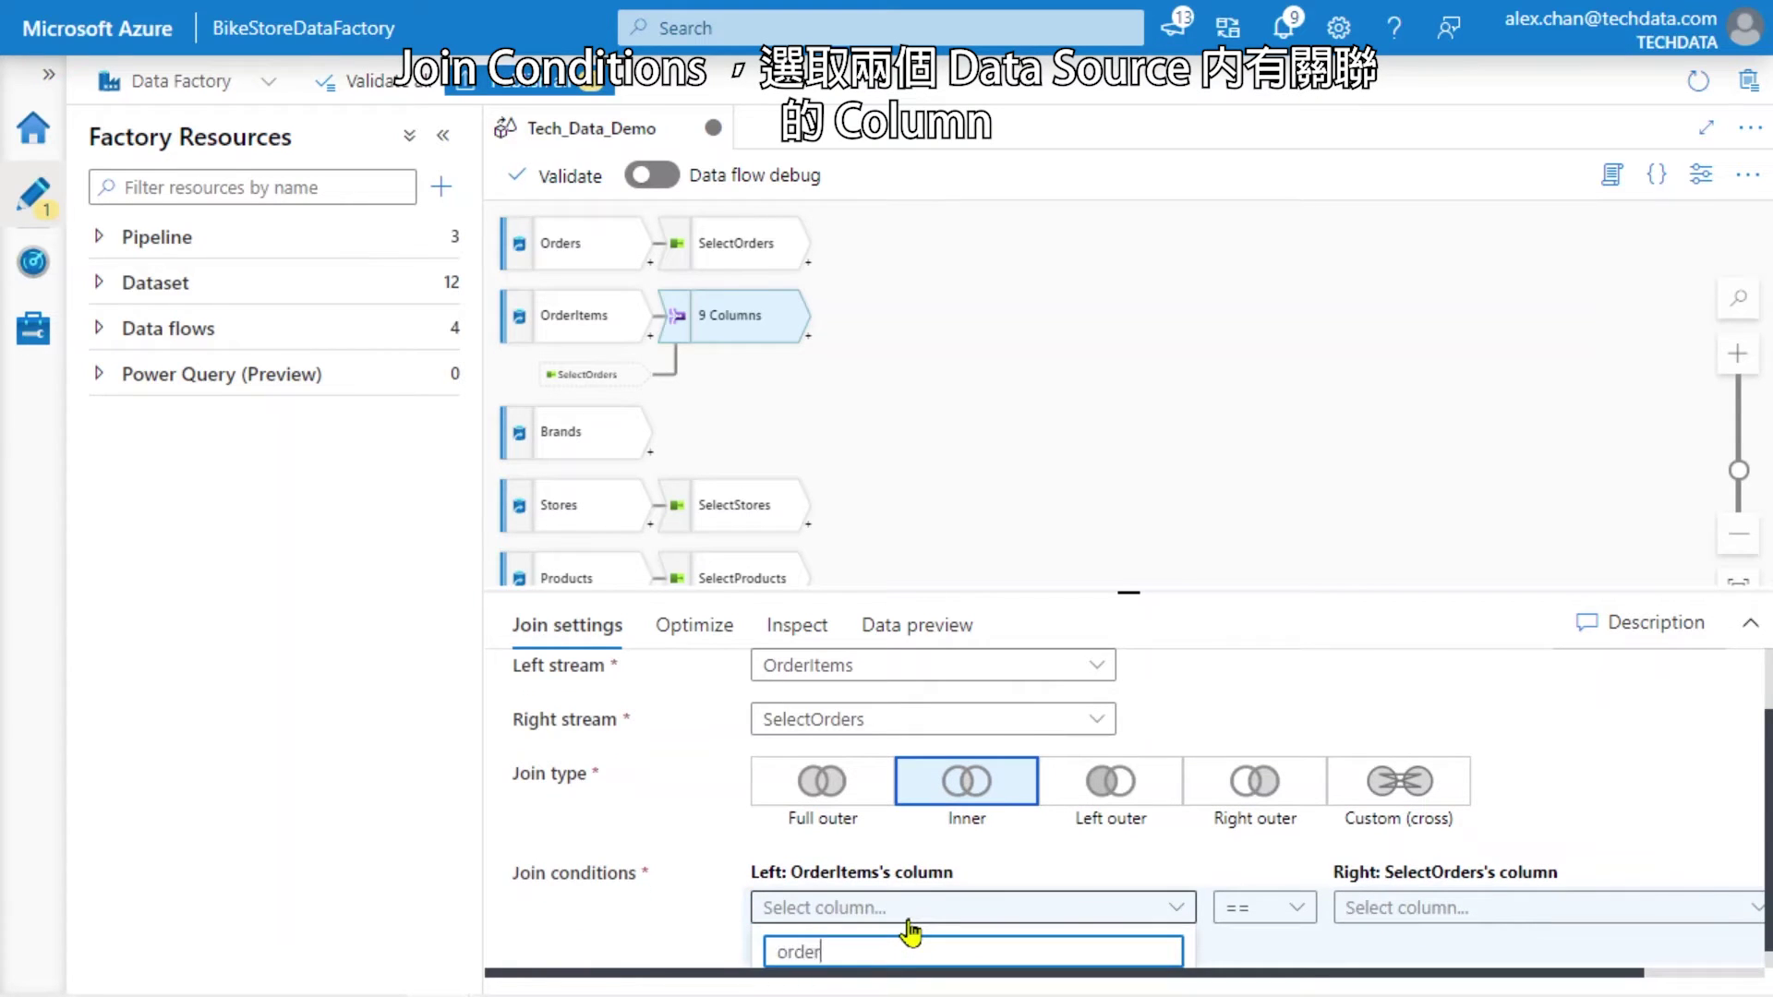
{"action": "type", "text": "order"}
{"action": "left_click", "coordinate": [910, 966]}
{"action": "left_click", "coordinate": [1404, 908]}
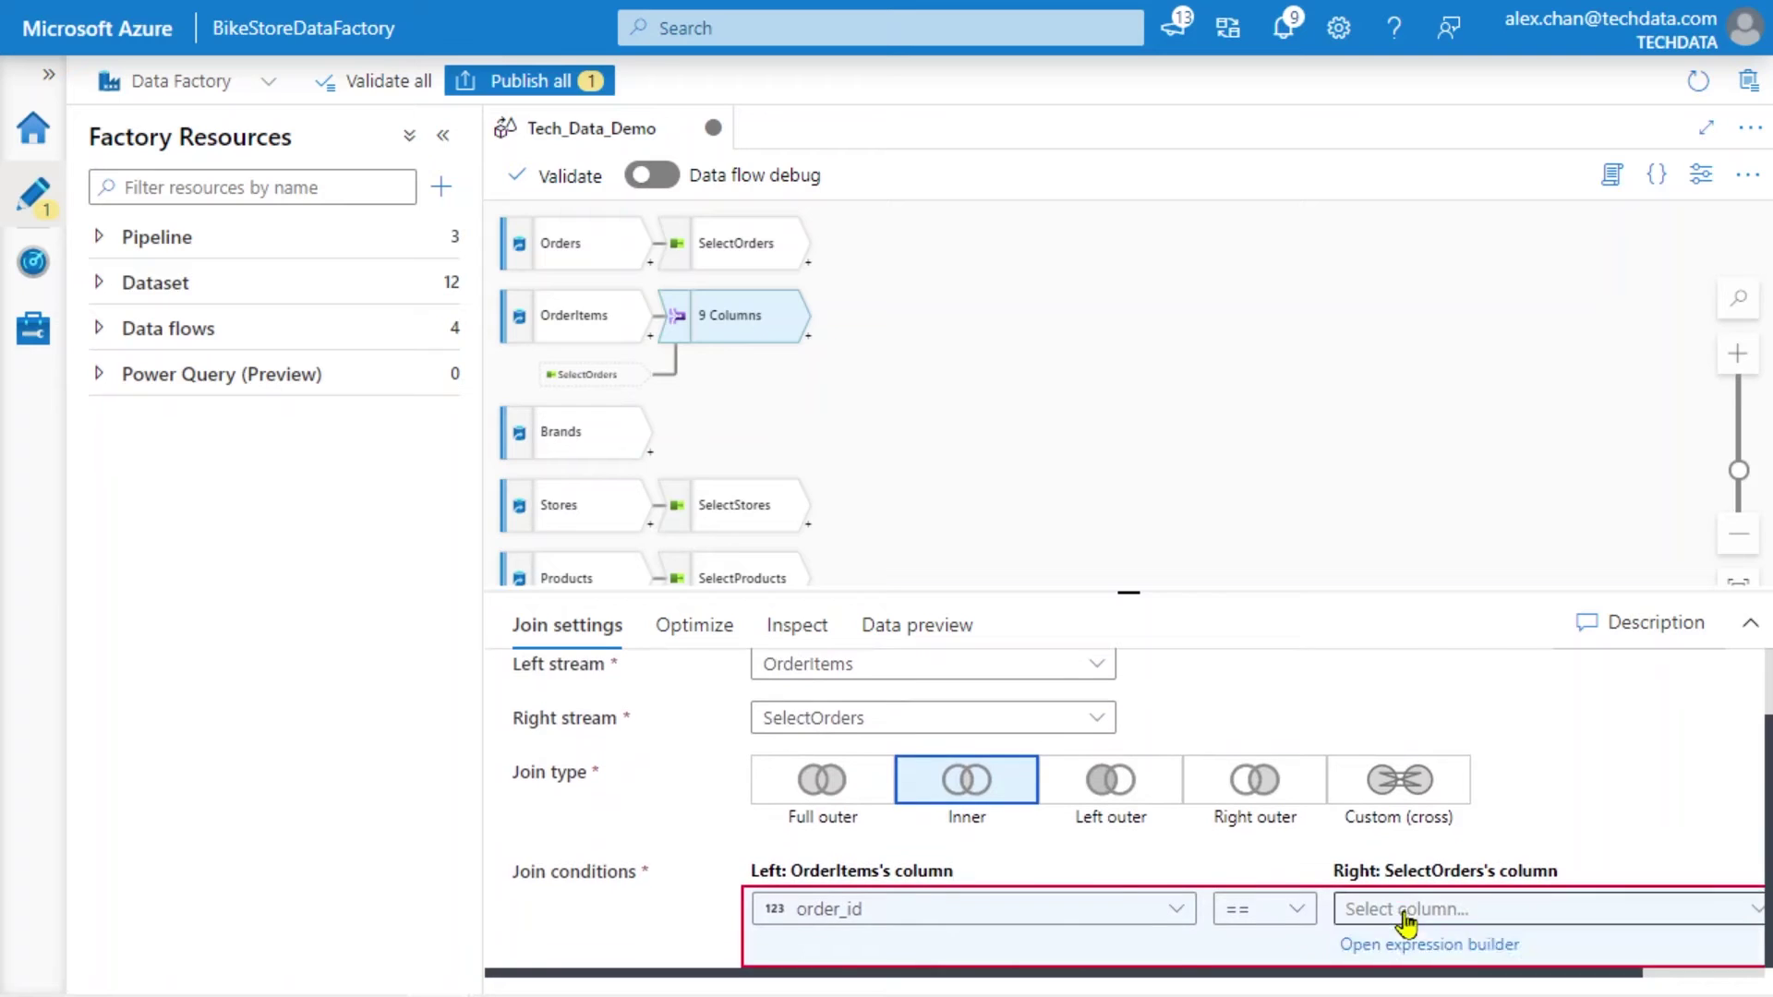
{"action": "left_click", "coordinate": [1404, 947]}
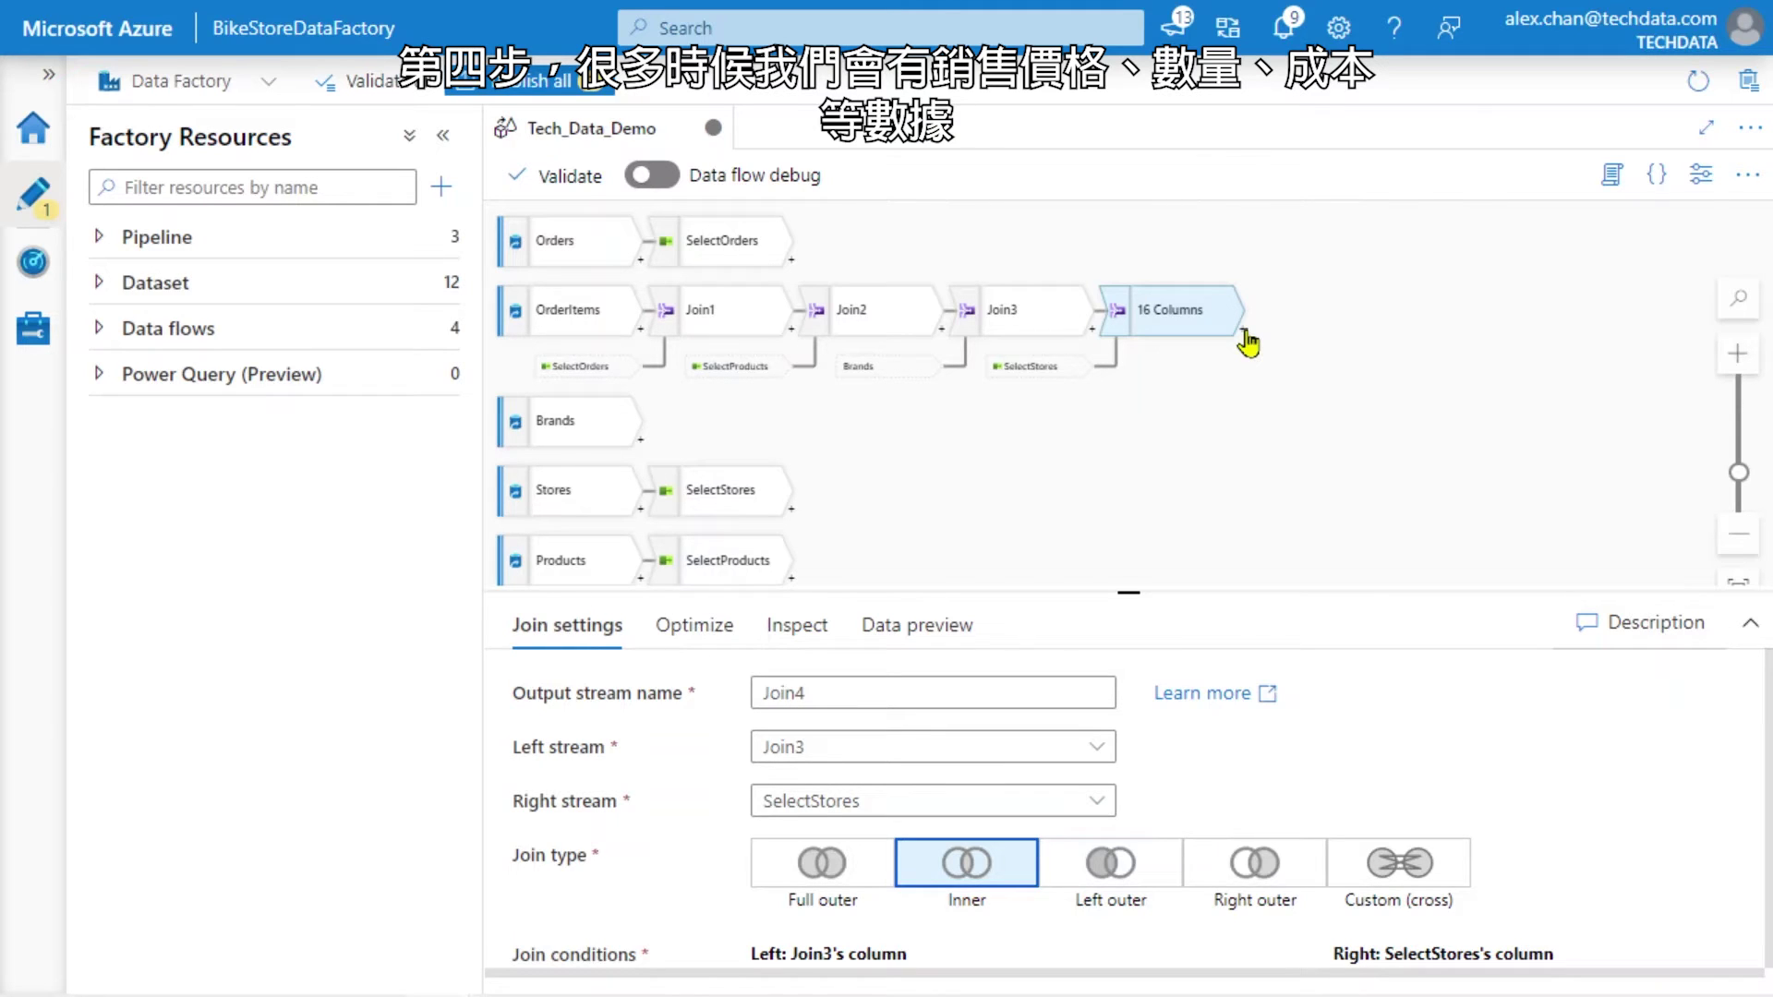
- Add a Derived Column transformation after the fourth join and name its new column Profit
{"action": "left_click", "coordinate": [1243, 330]}
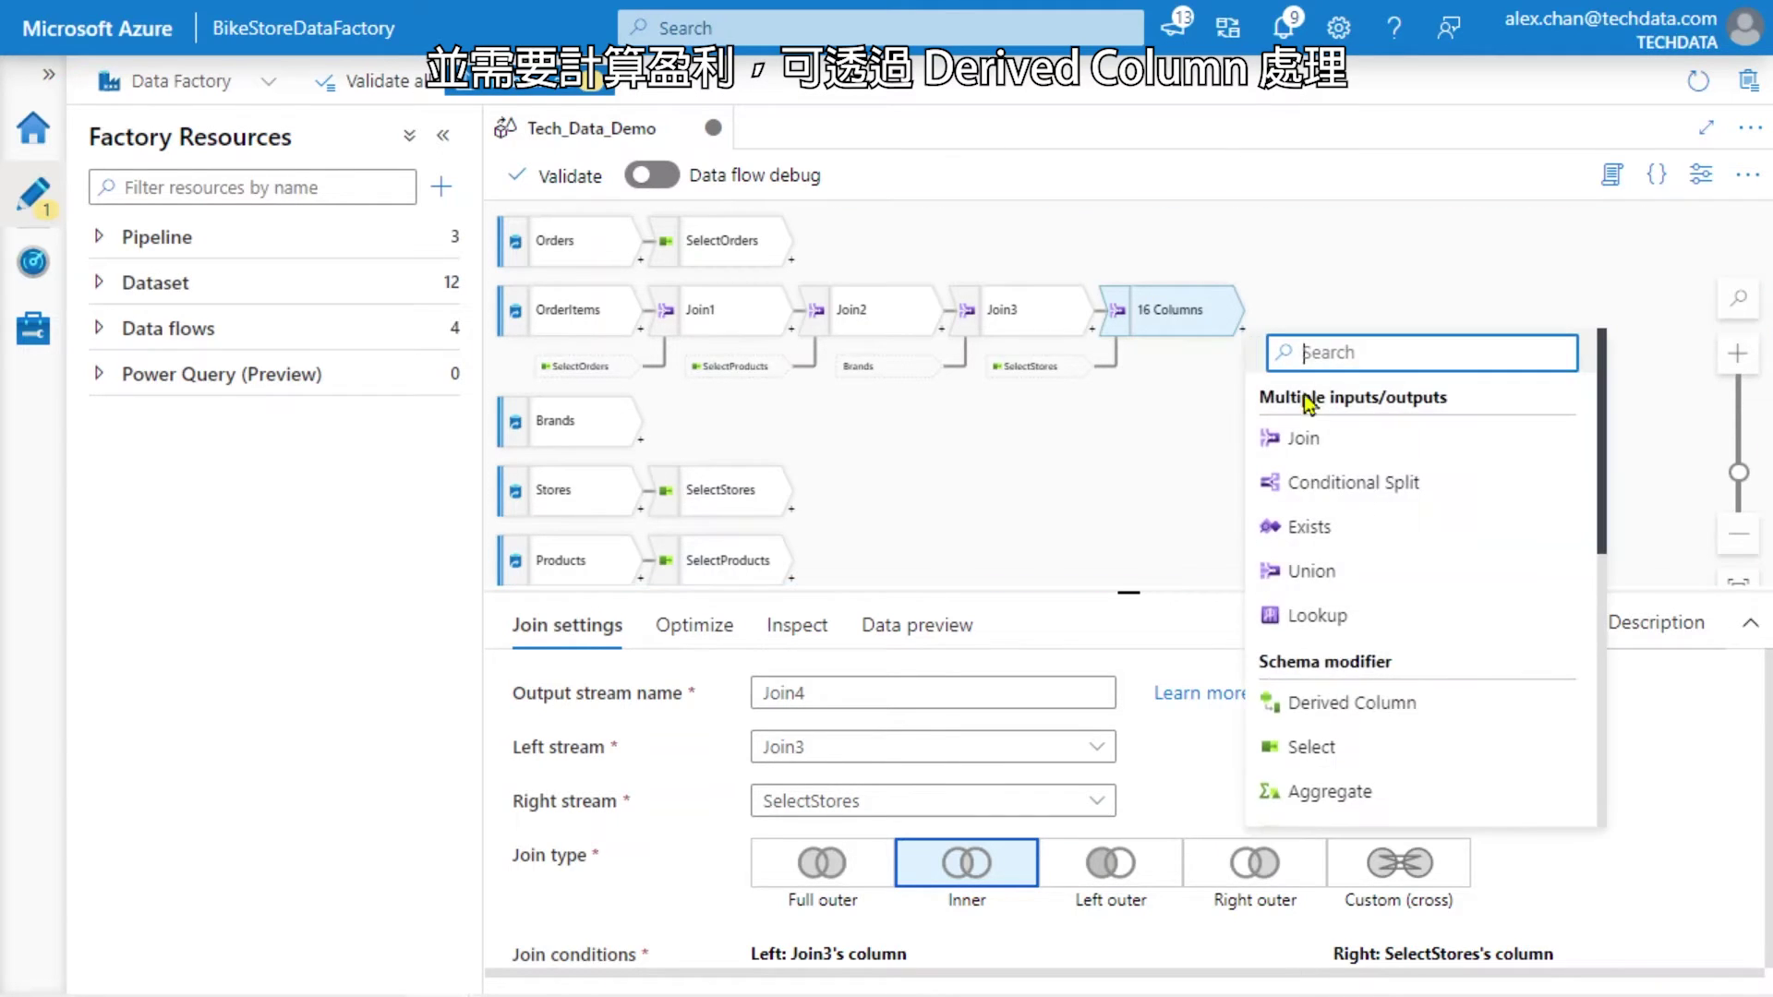
{"action": "left_click", "coordinate": [1394, 701]}
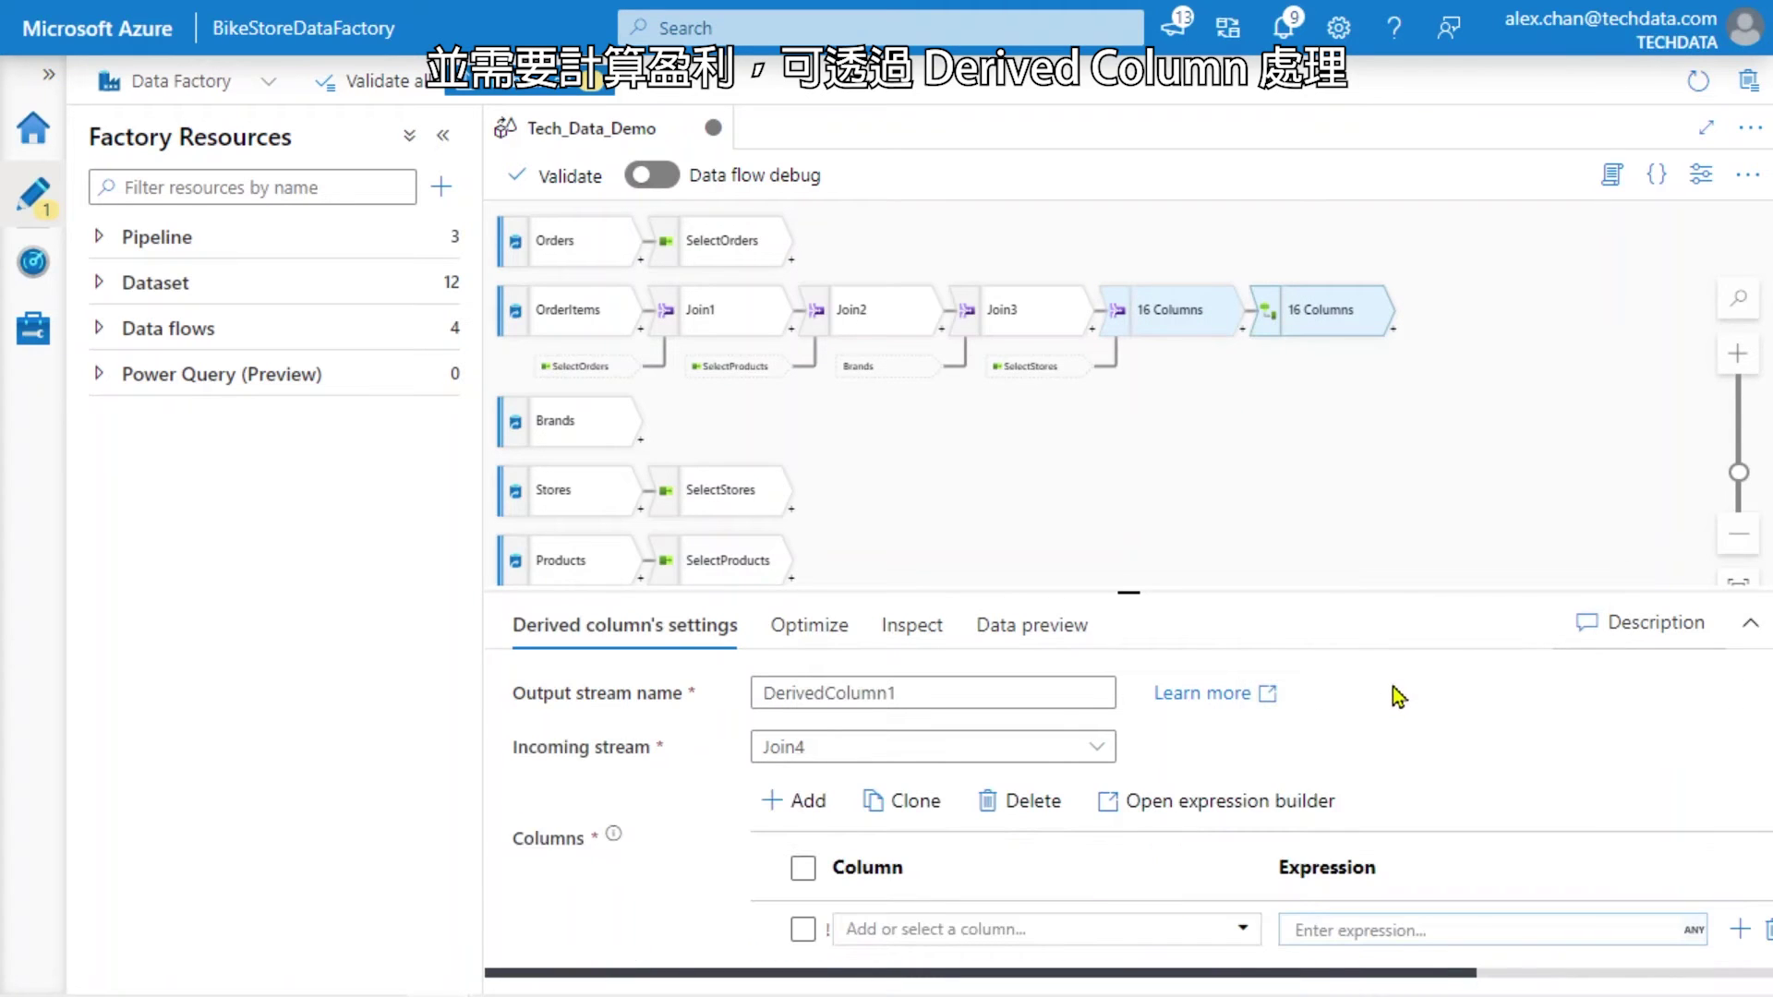
{"action": "type", "text": "Profit"}
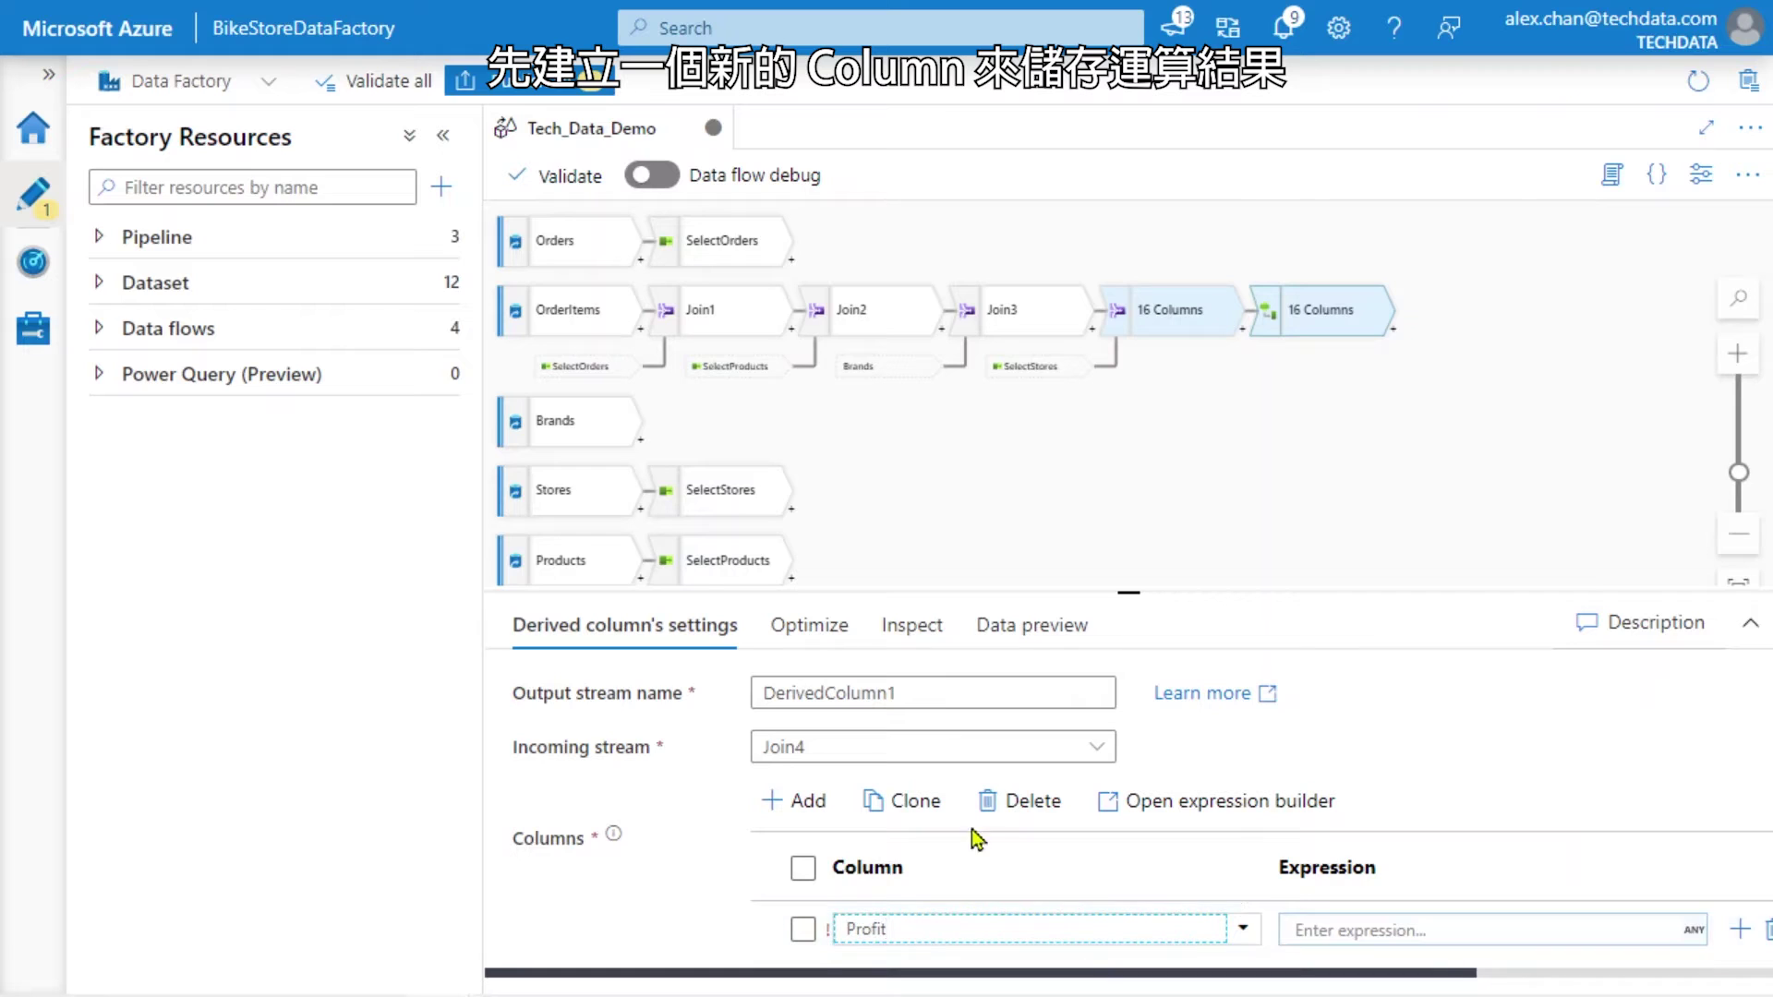
- Define and save the Profit column's expression as toInteger(((list_price*(1-toFloat(discount)))-product_cost)*quantity)
{"action": "left_click", "coordinate": [1346, 931]}
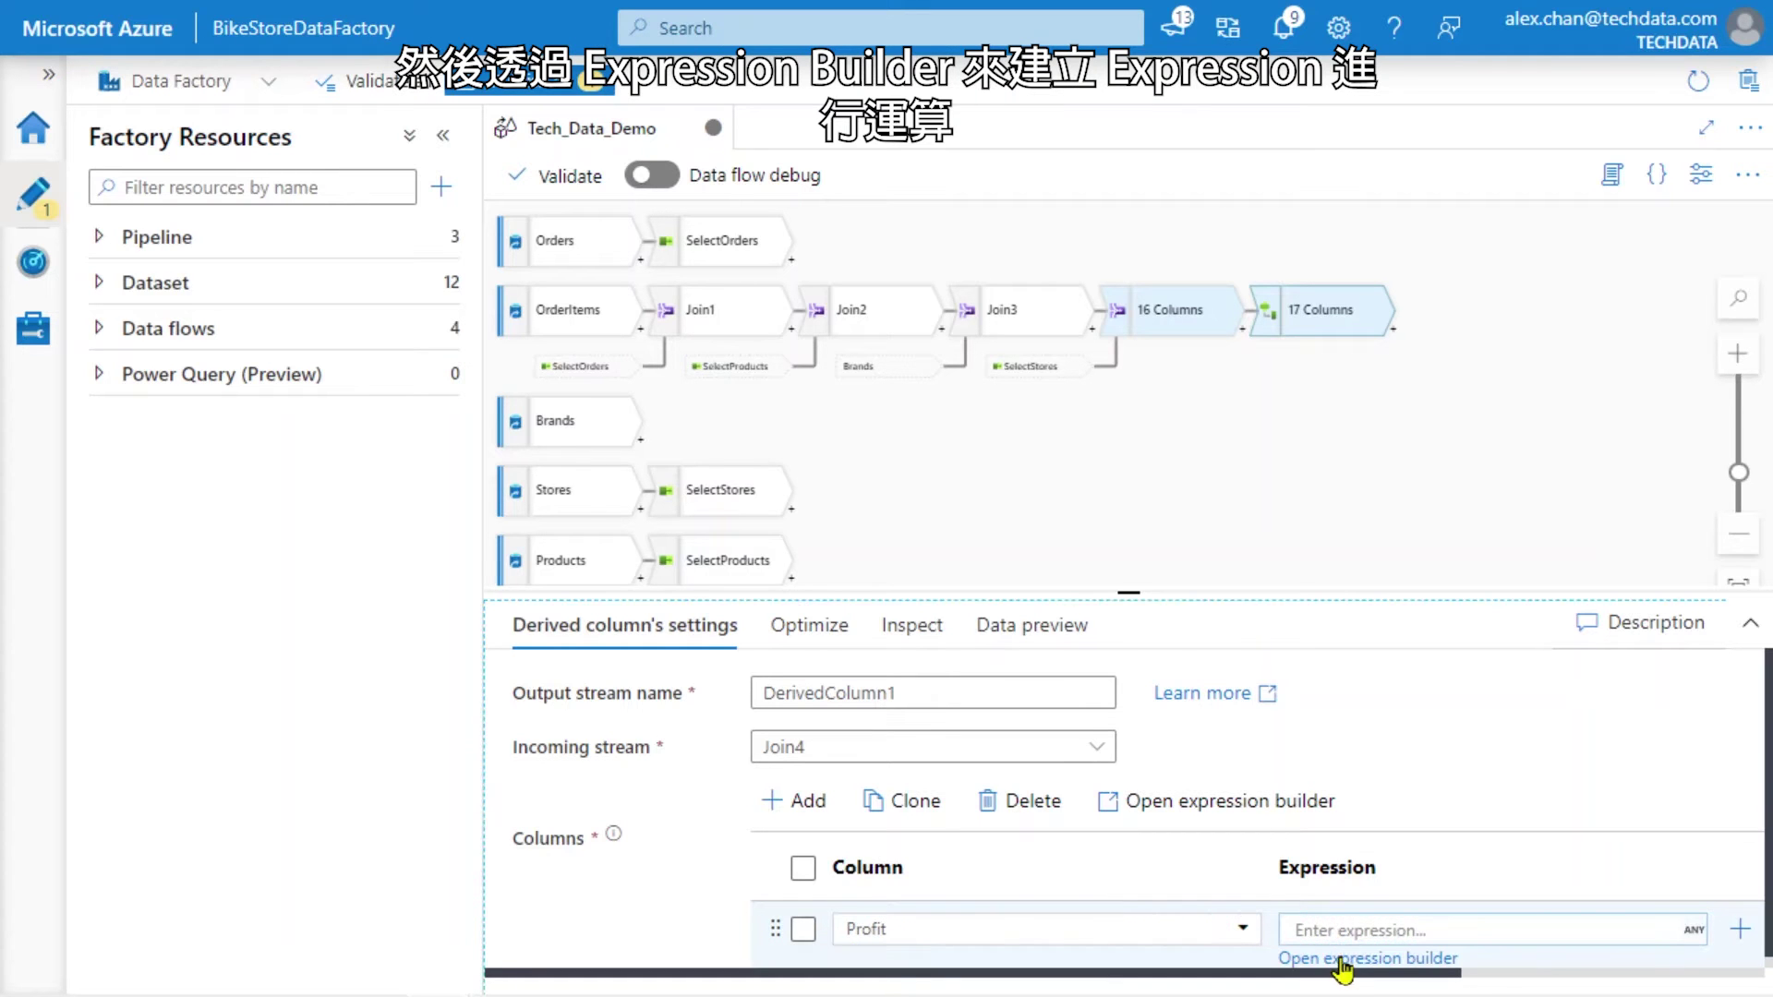
{"action": "left_click", "coordinate": [1345, 957]}
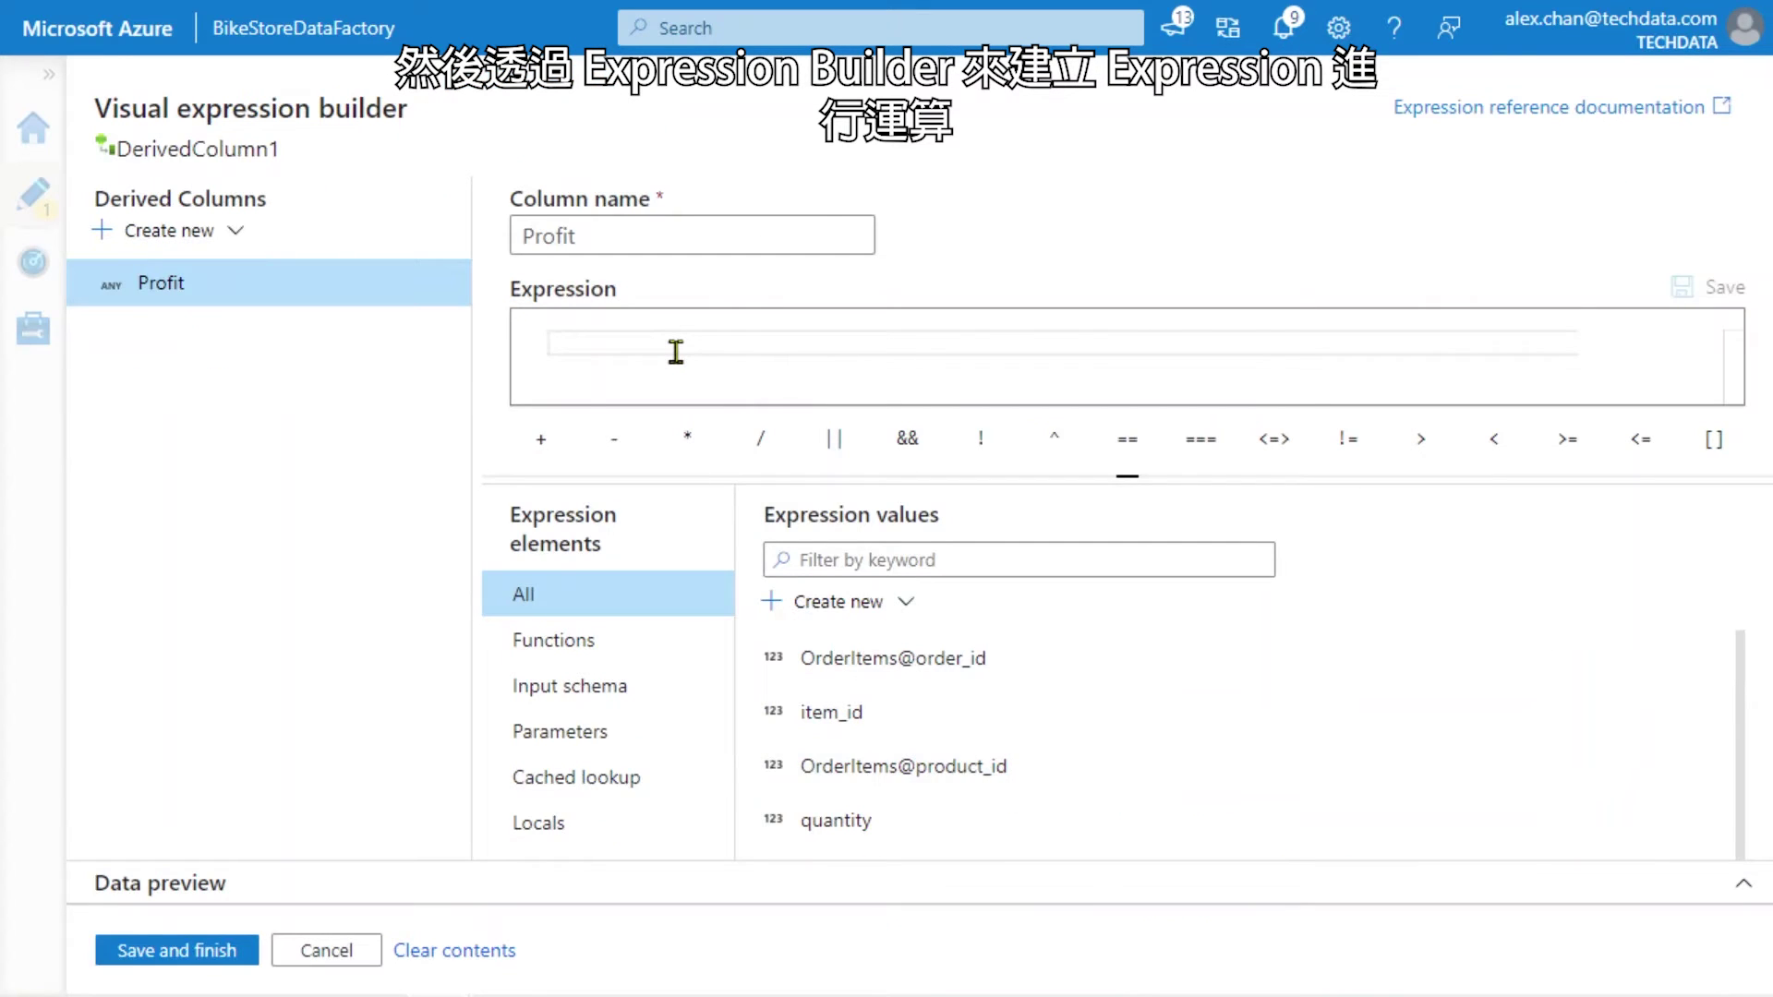
{"action": "type", "text": "toInteger(((list_price*(1-toFloat(discount)))-product_cost)*quantity)"}
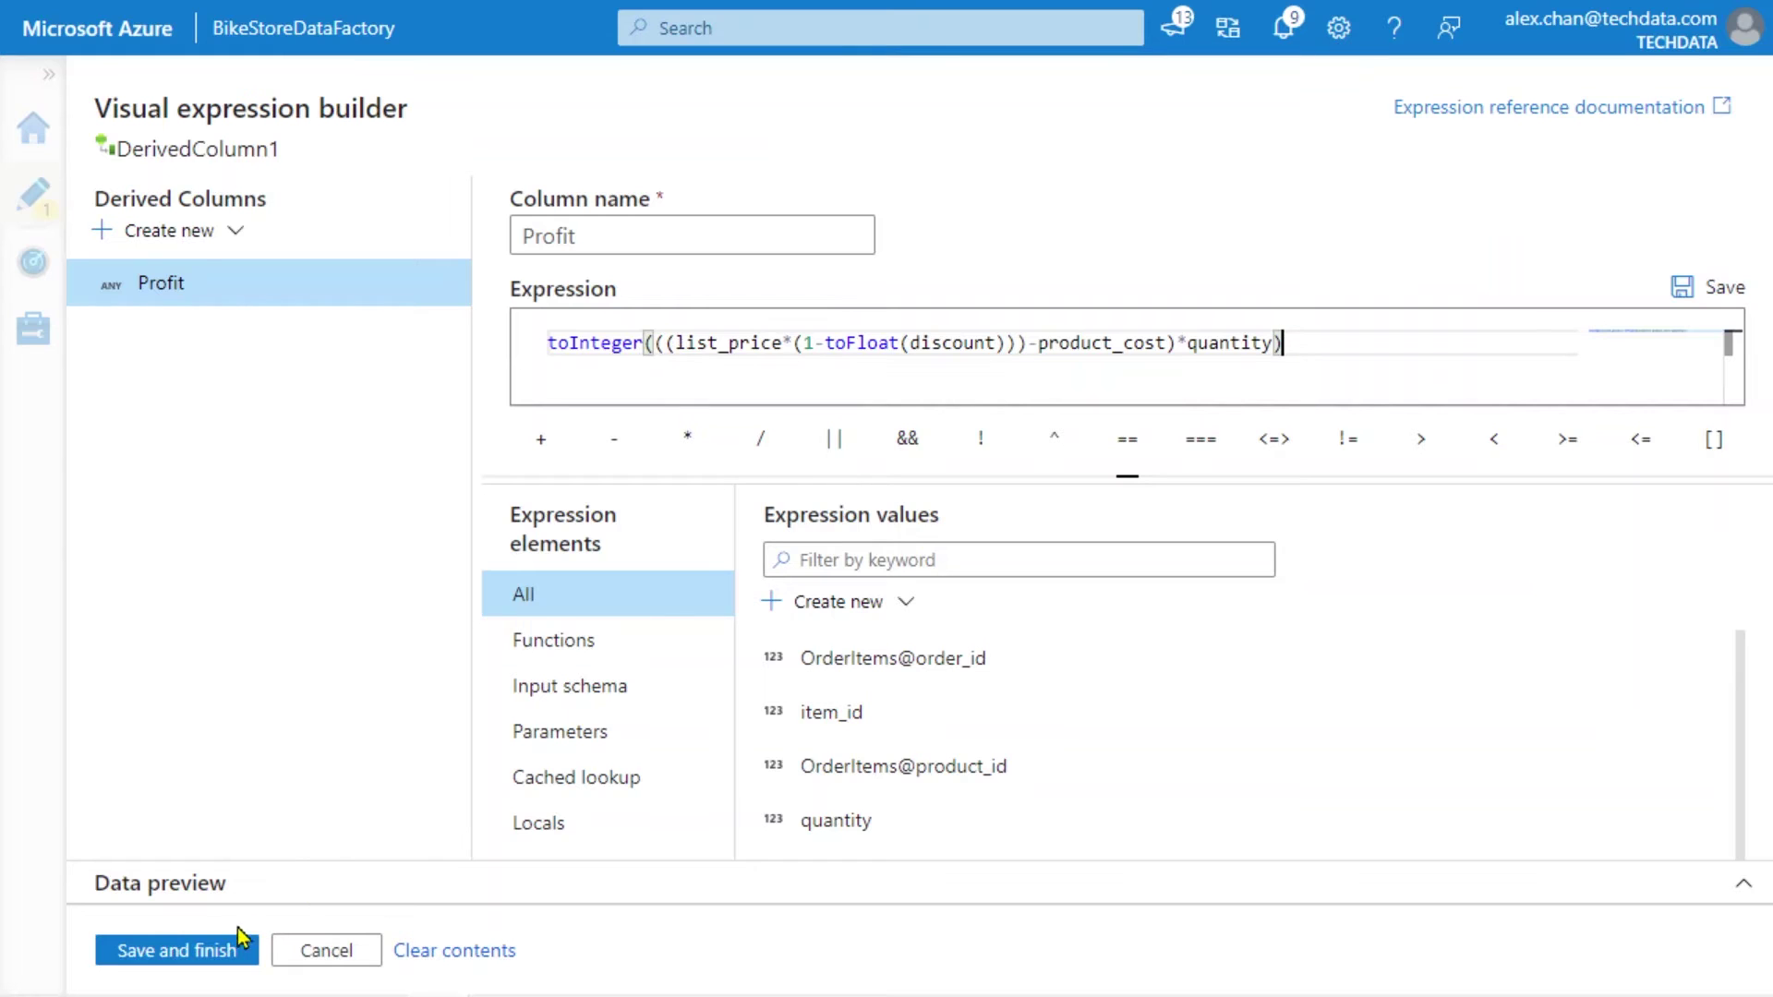
{"action": "left_click", "coordinate": [213, 952]}
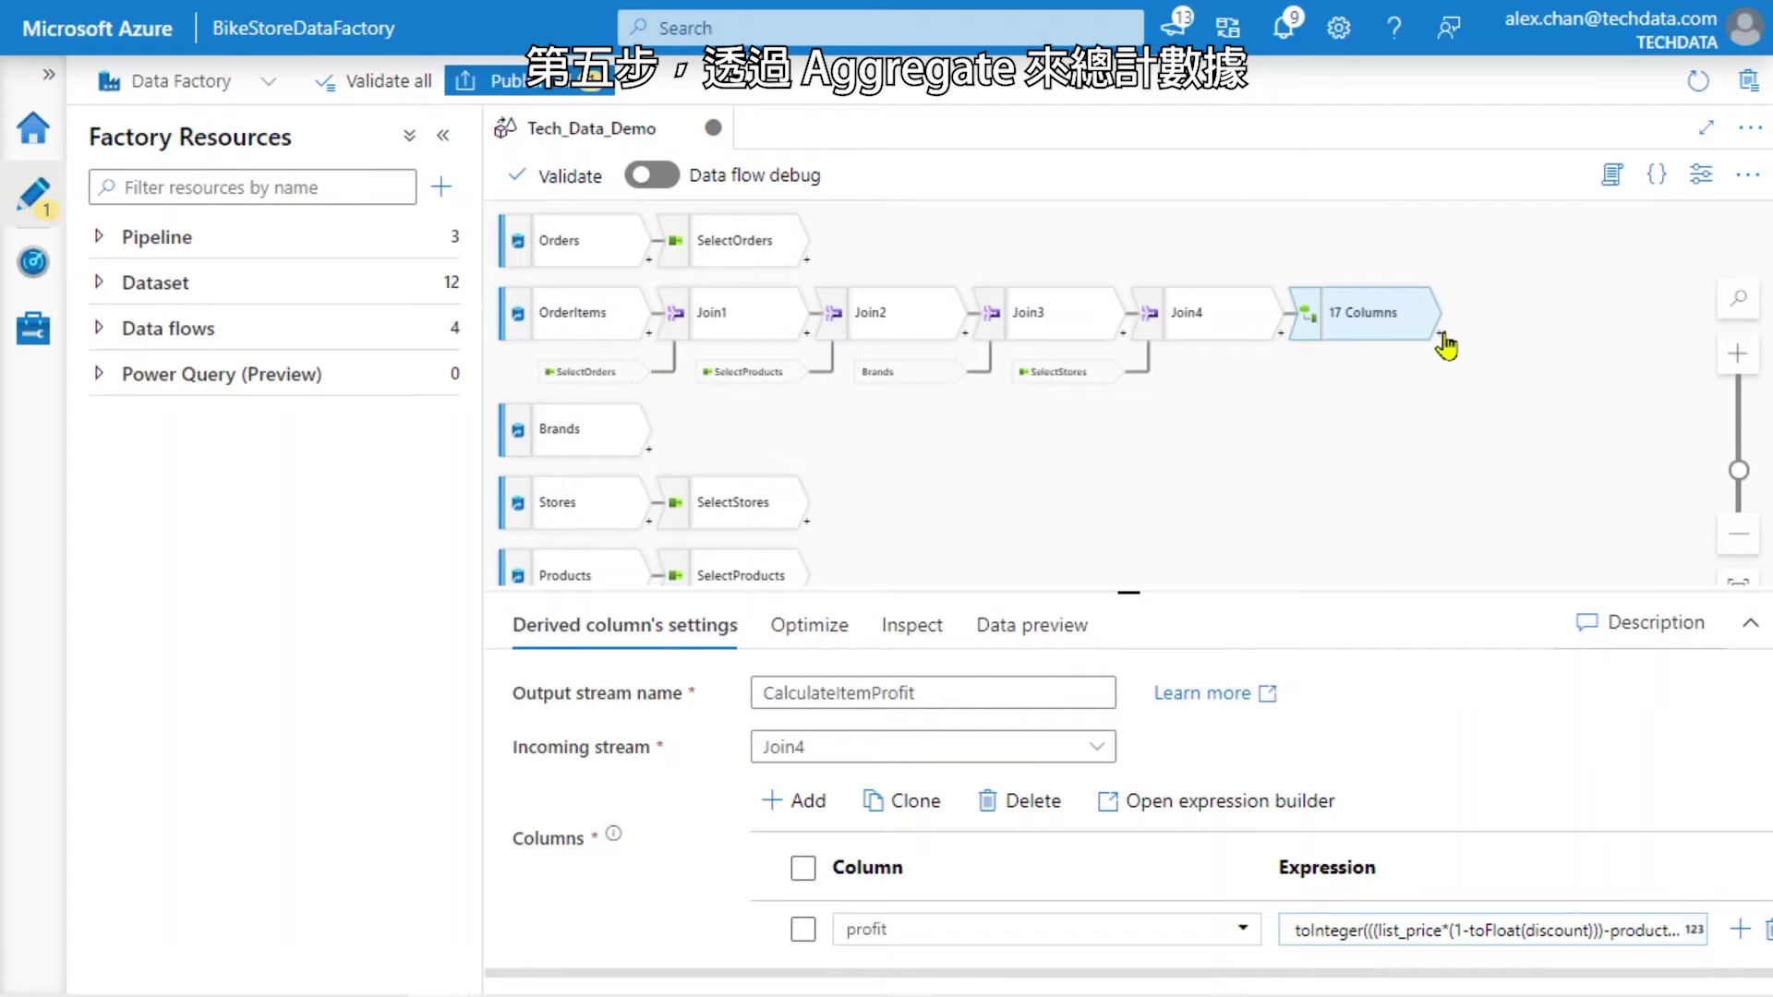
- Add an Aggregate transformation after CalculateItemProfit and group it by store_name, brand_name and order_date
{"action": "left_click", "coordinate": [1444, 338]}
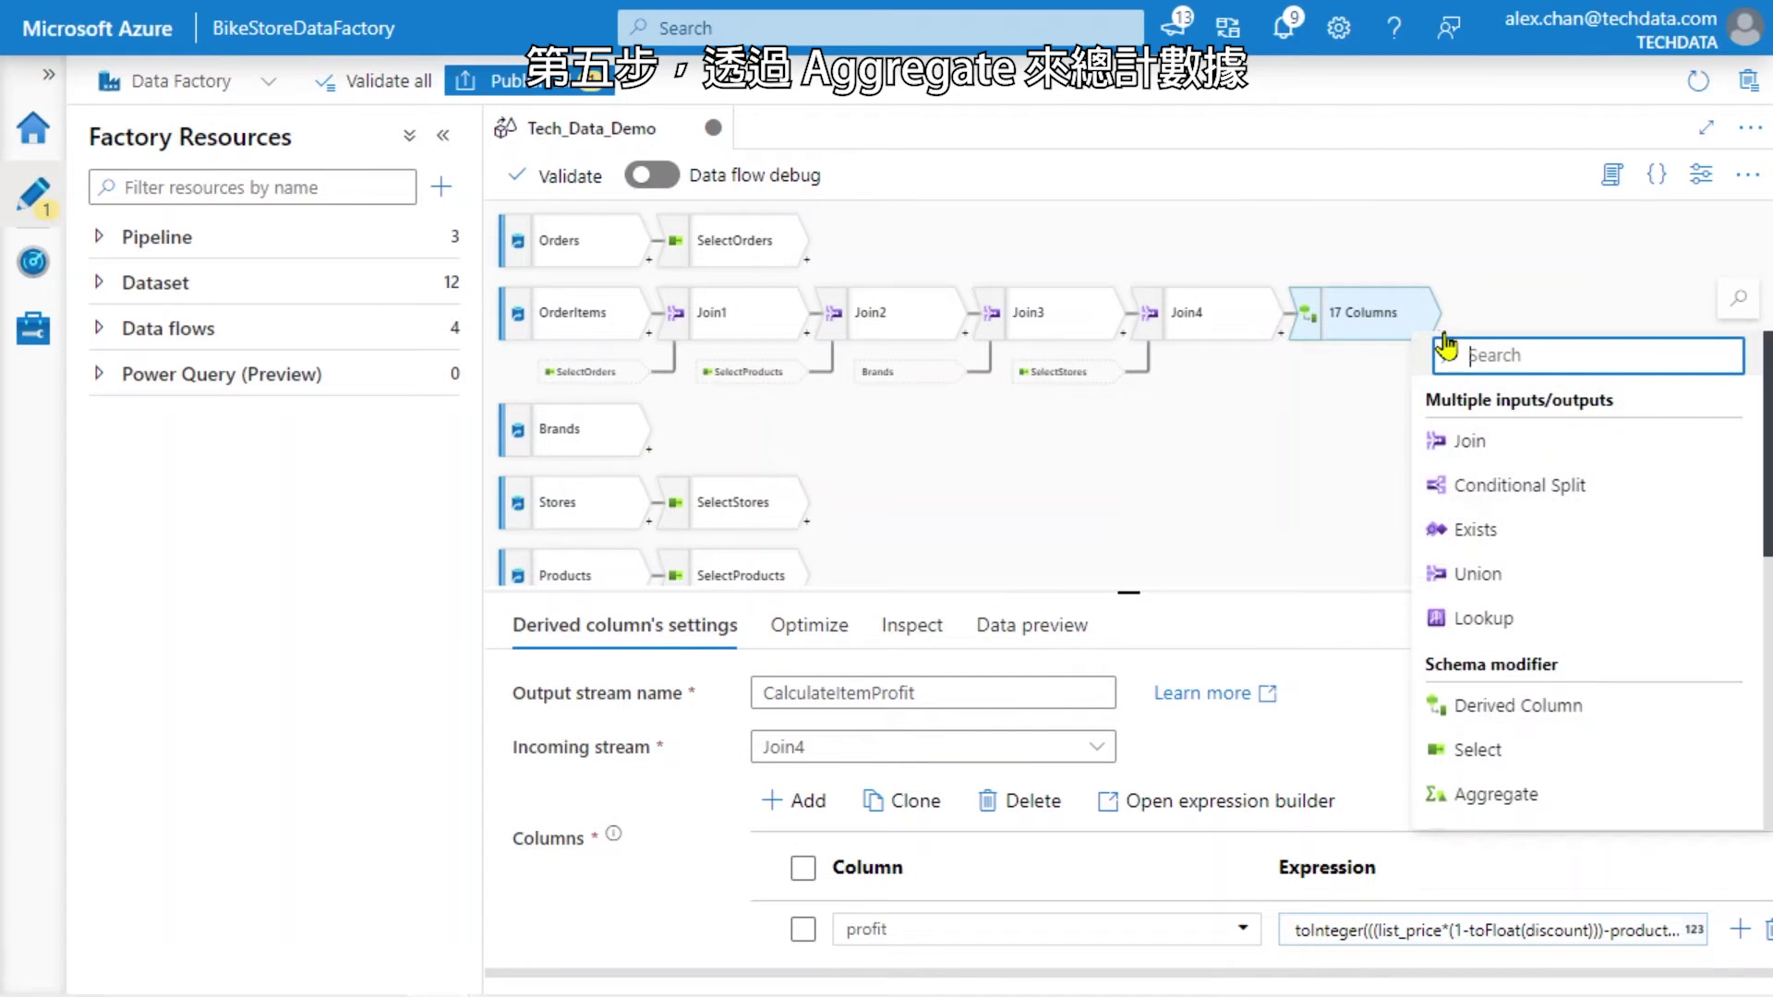
{"action": "left_click", "coordinate": [1517, 796]}
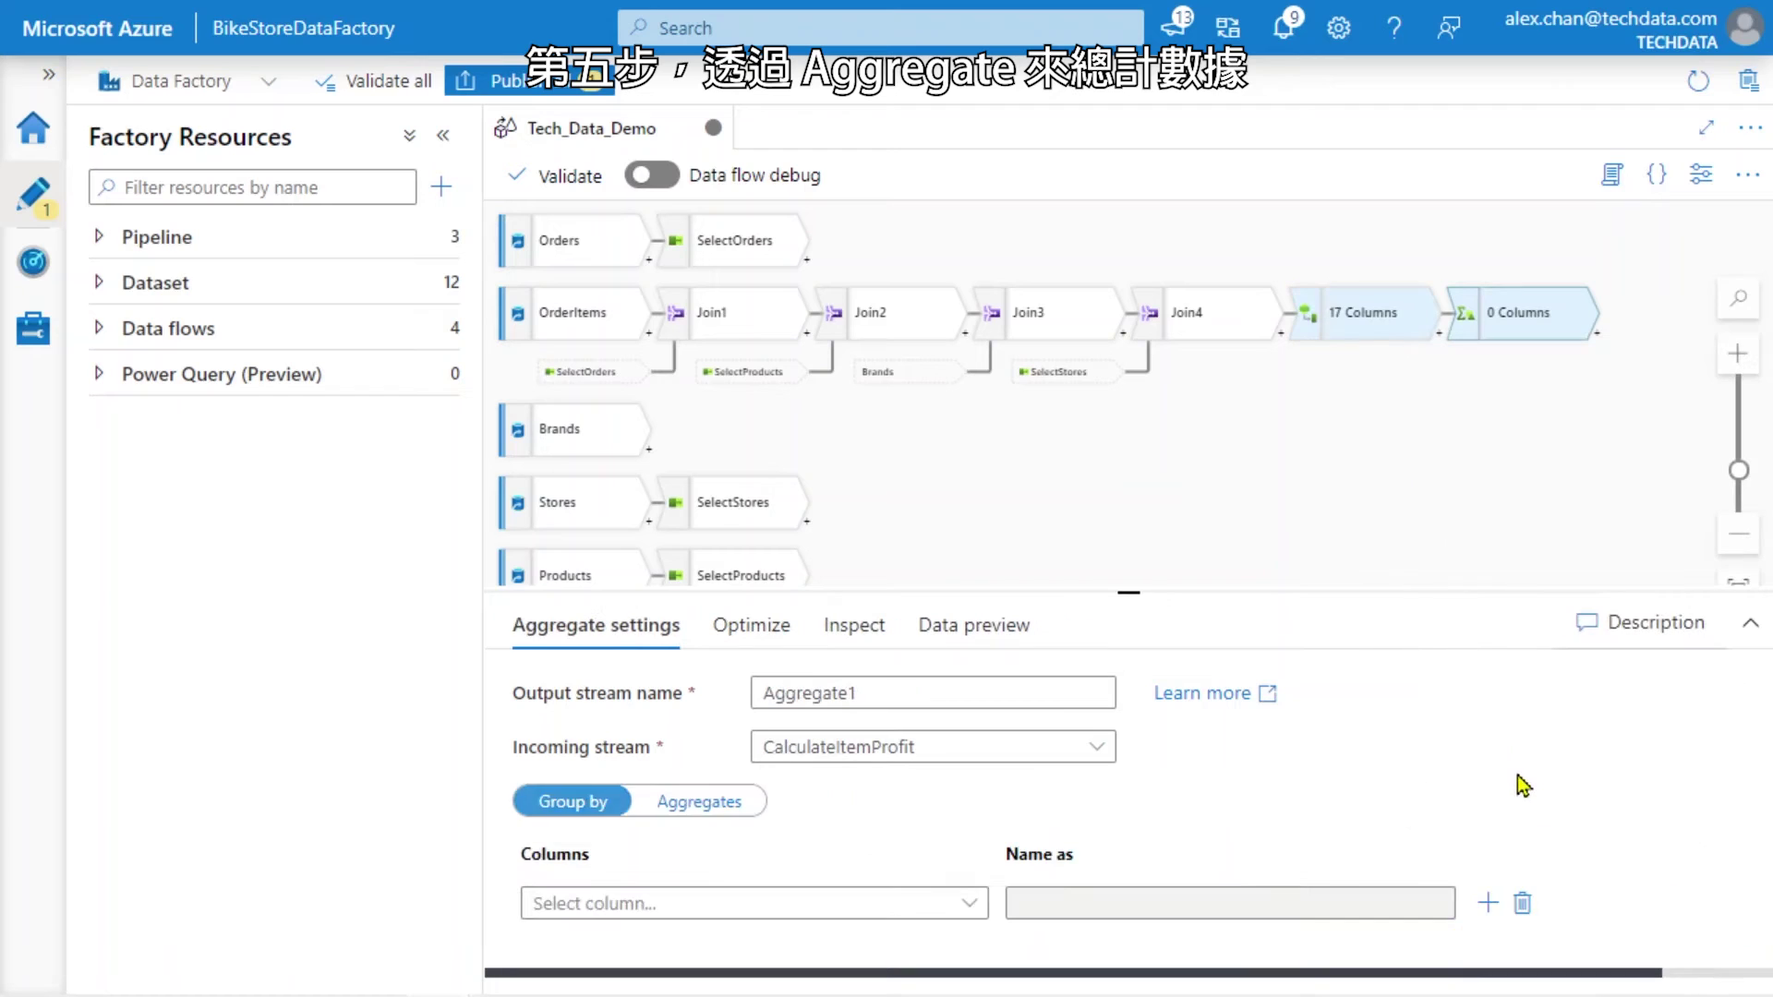
{"action": "left_click", "coordinate": [902, 914]}
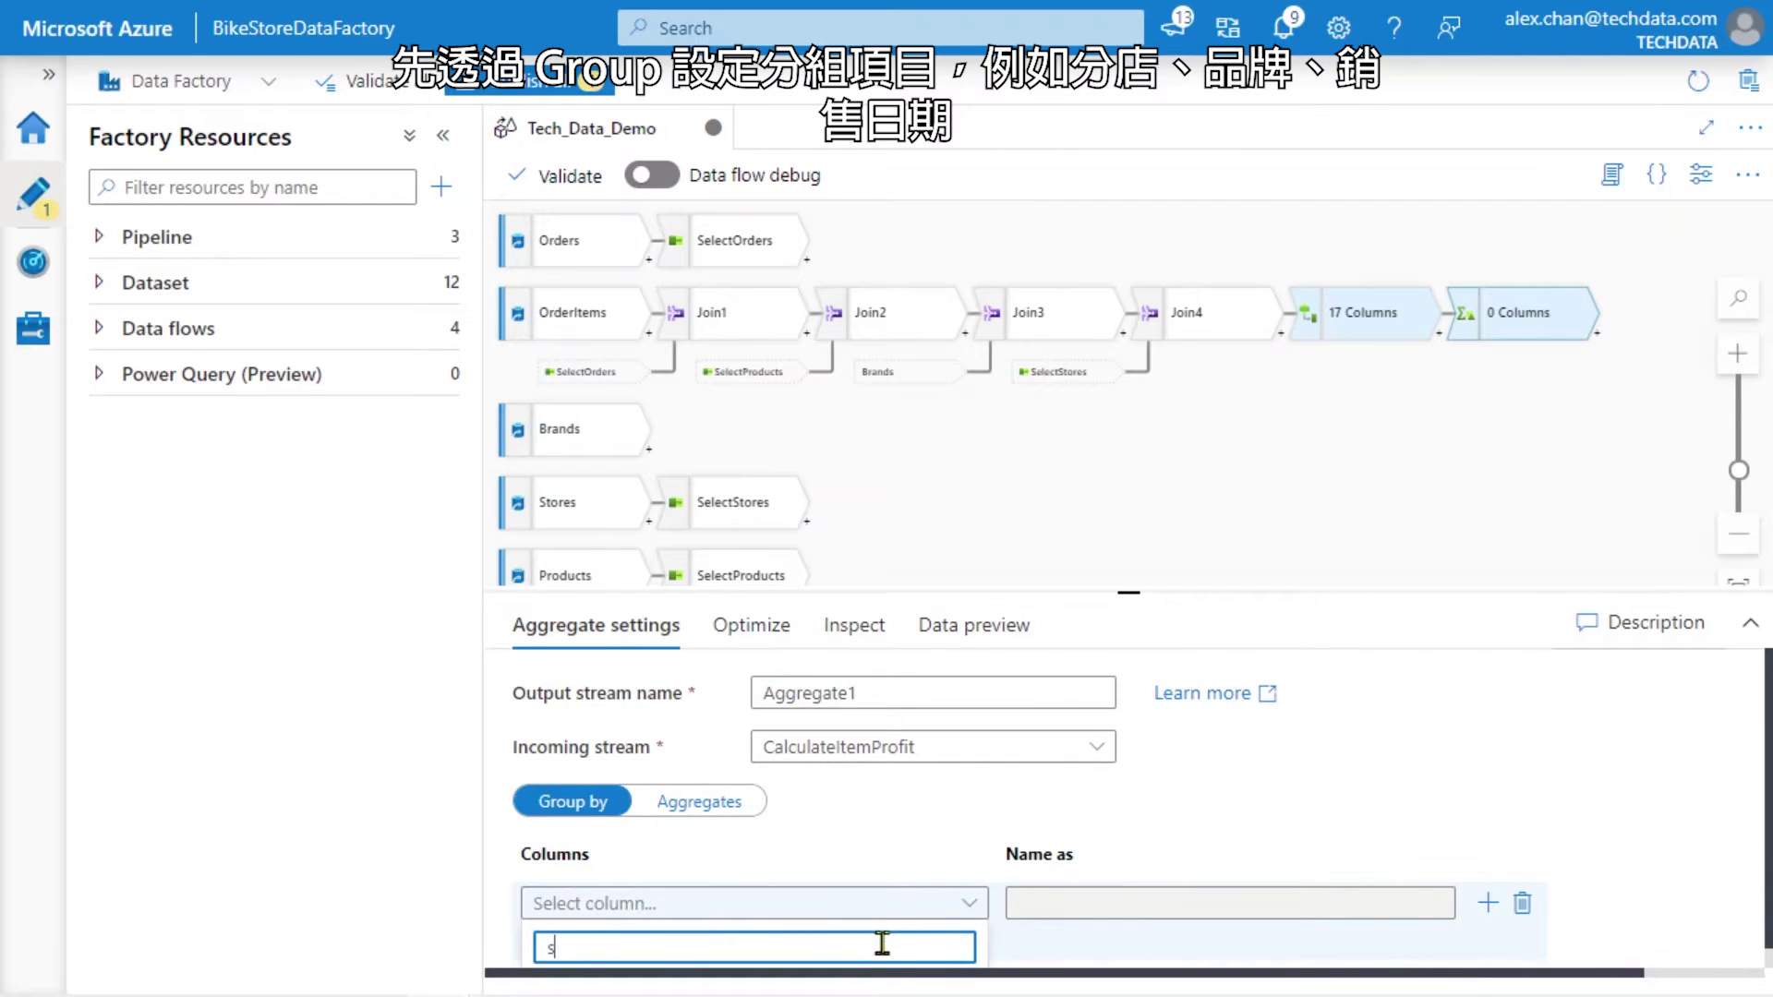
{"action": "left_click", "coordinate": [1493, 909]}
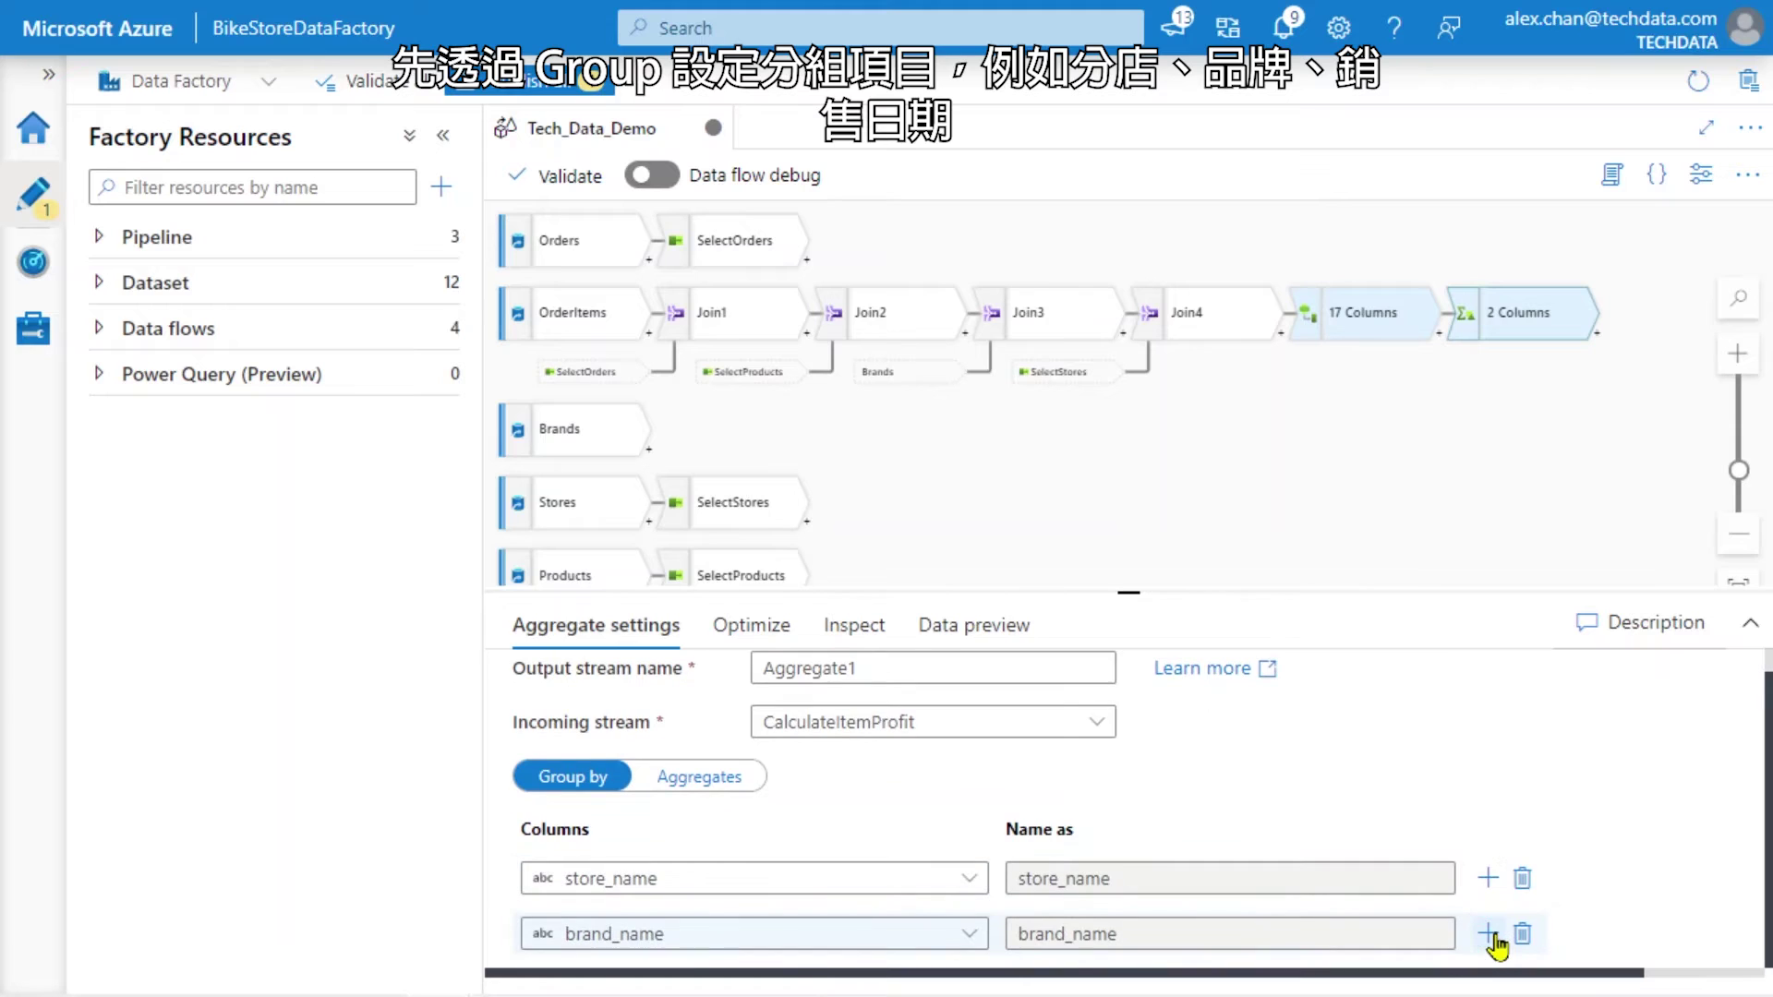
{"action": "left_click", "coordinate": [1493, 937]}
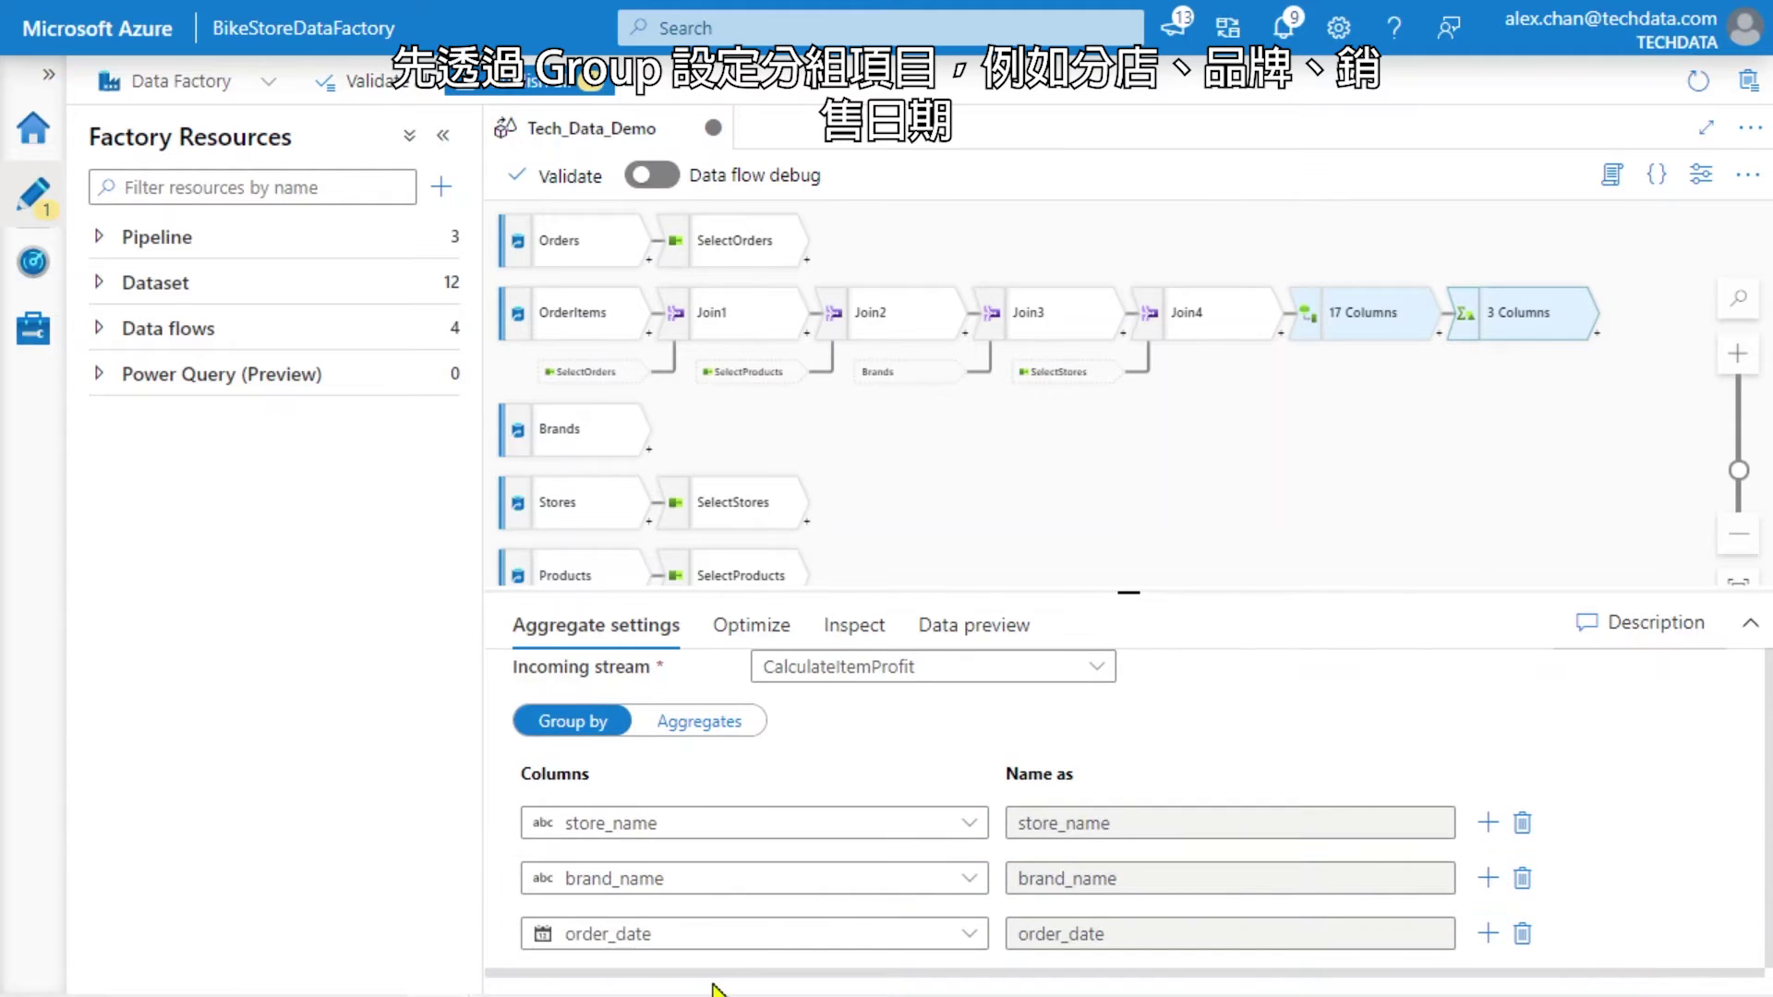
- Define the aggregate columns profit as sum(profit) and quantity as sum(quantity)
{"action": "mouse_move", "coordinate": [702, 840]}
{"action": "scroll", "coordinate": [719, 725], "scroll_direction": "up", "scroll_amount": 1}
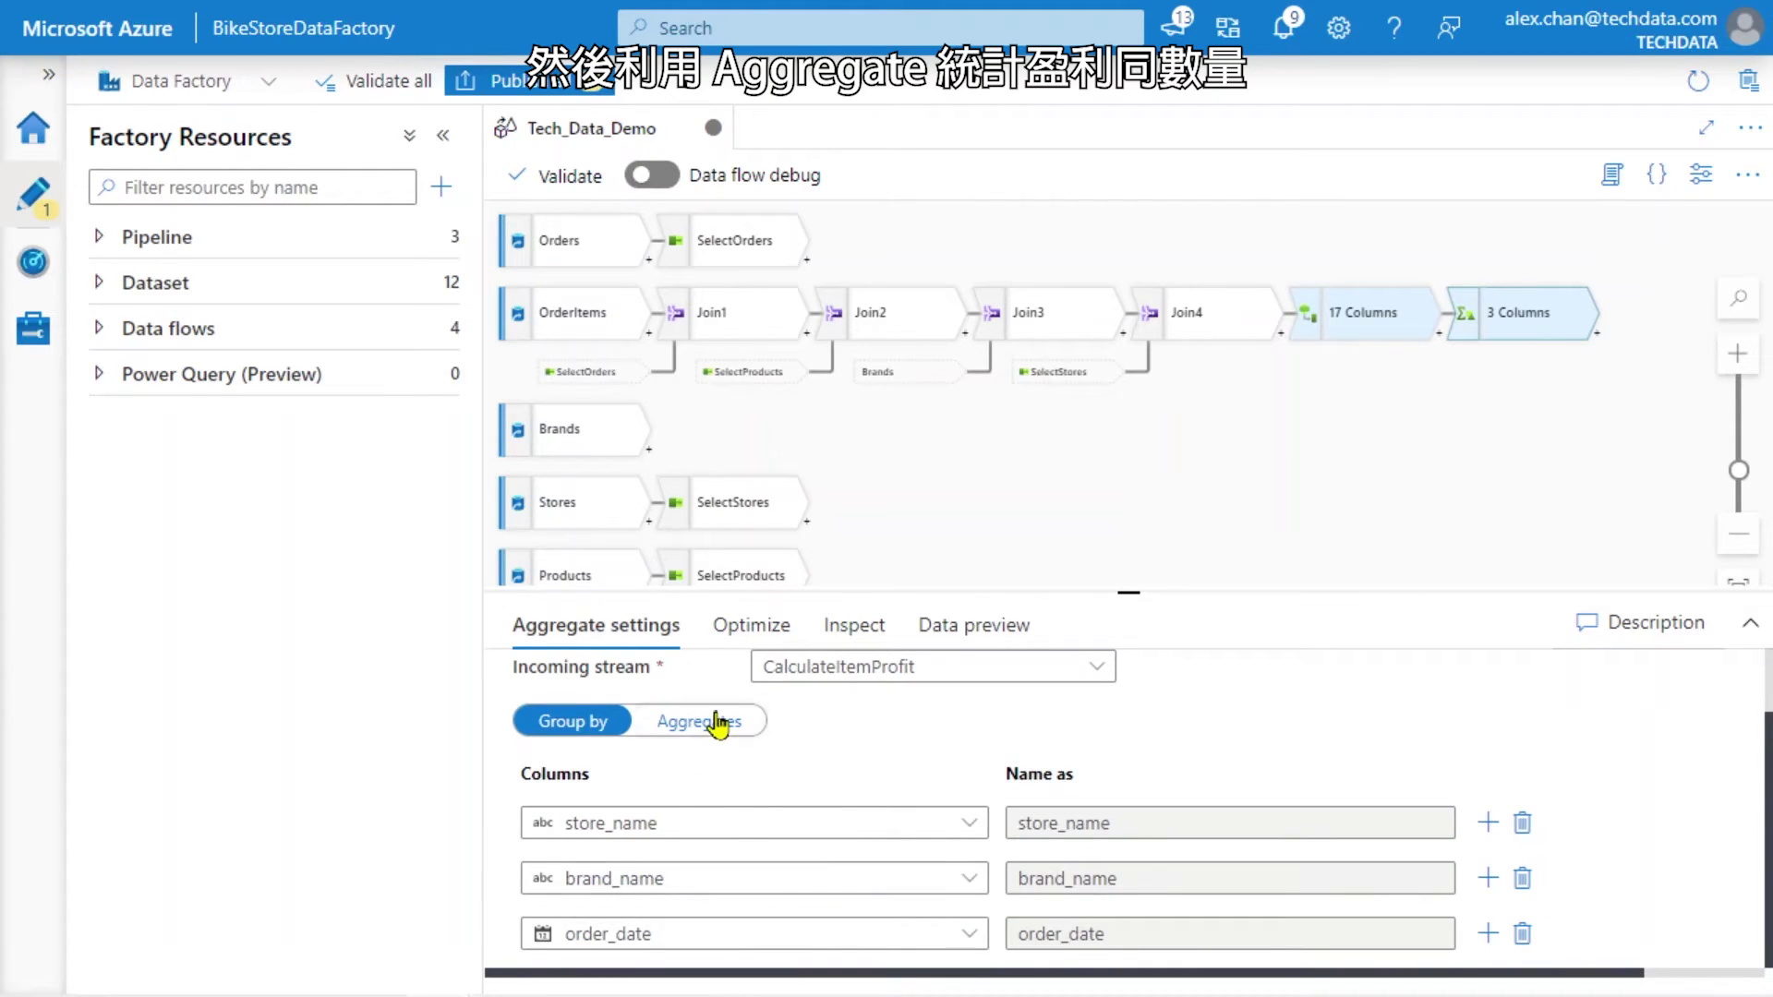
{"action": "left_click", "coordinate": [719, 725]}
{"action": "left_click", "coordinate": [738, 949]}
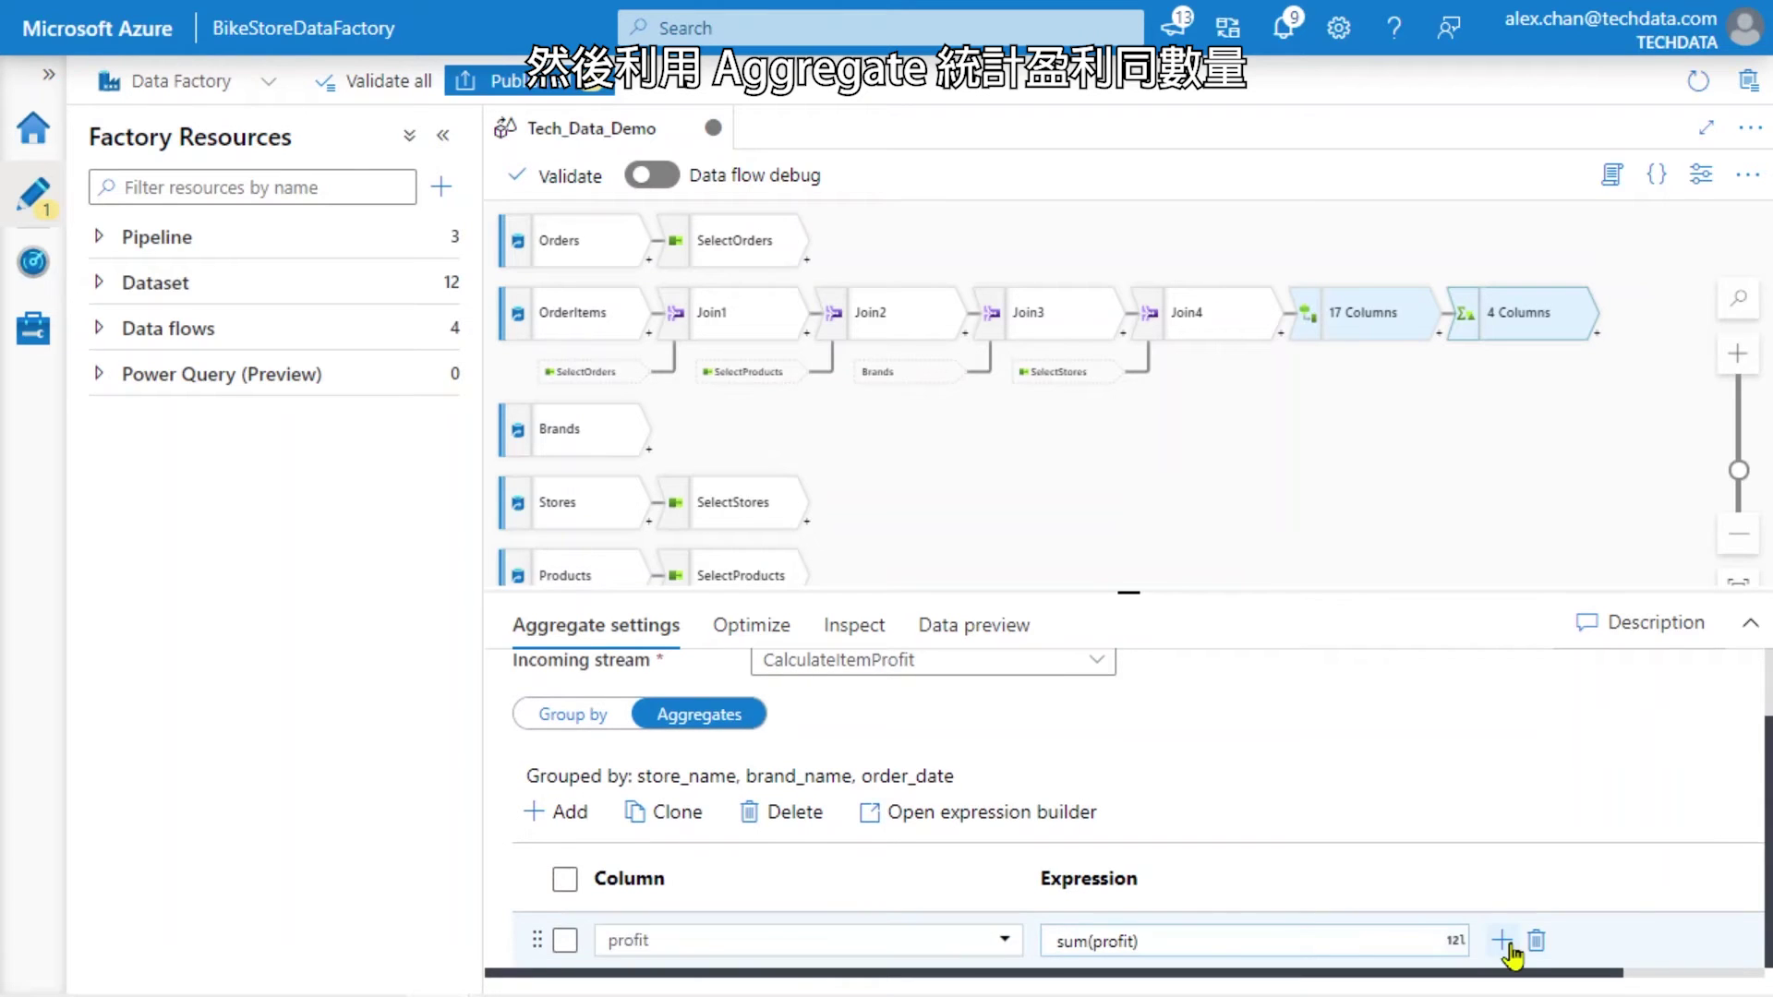
{"action": "left_click", "coordinate": [1501, 941]}
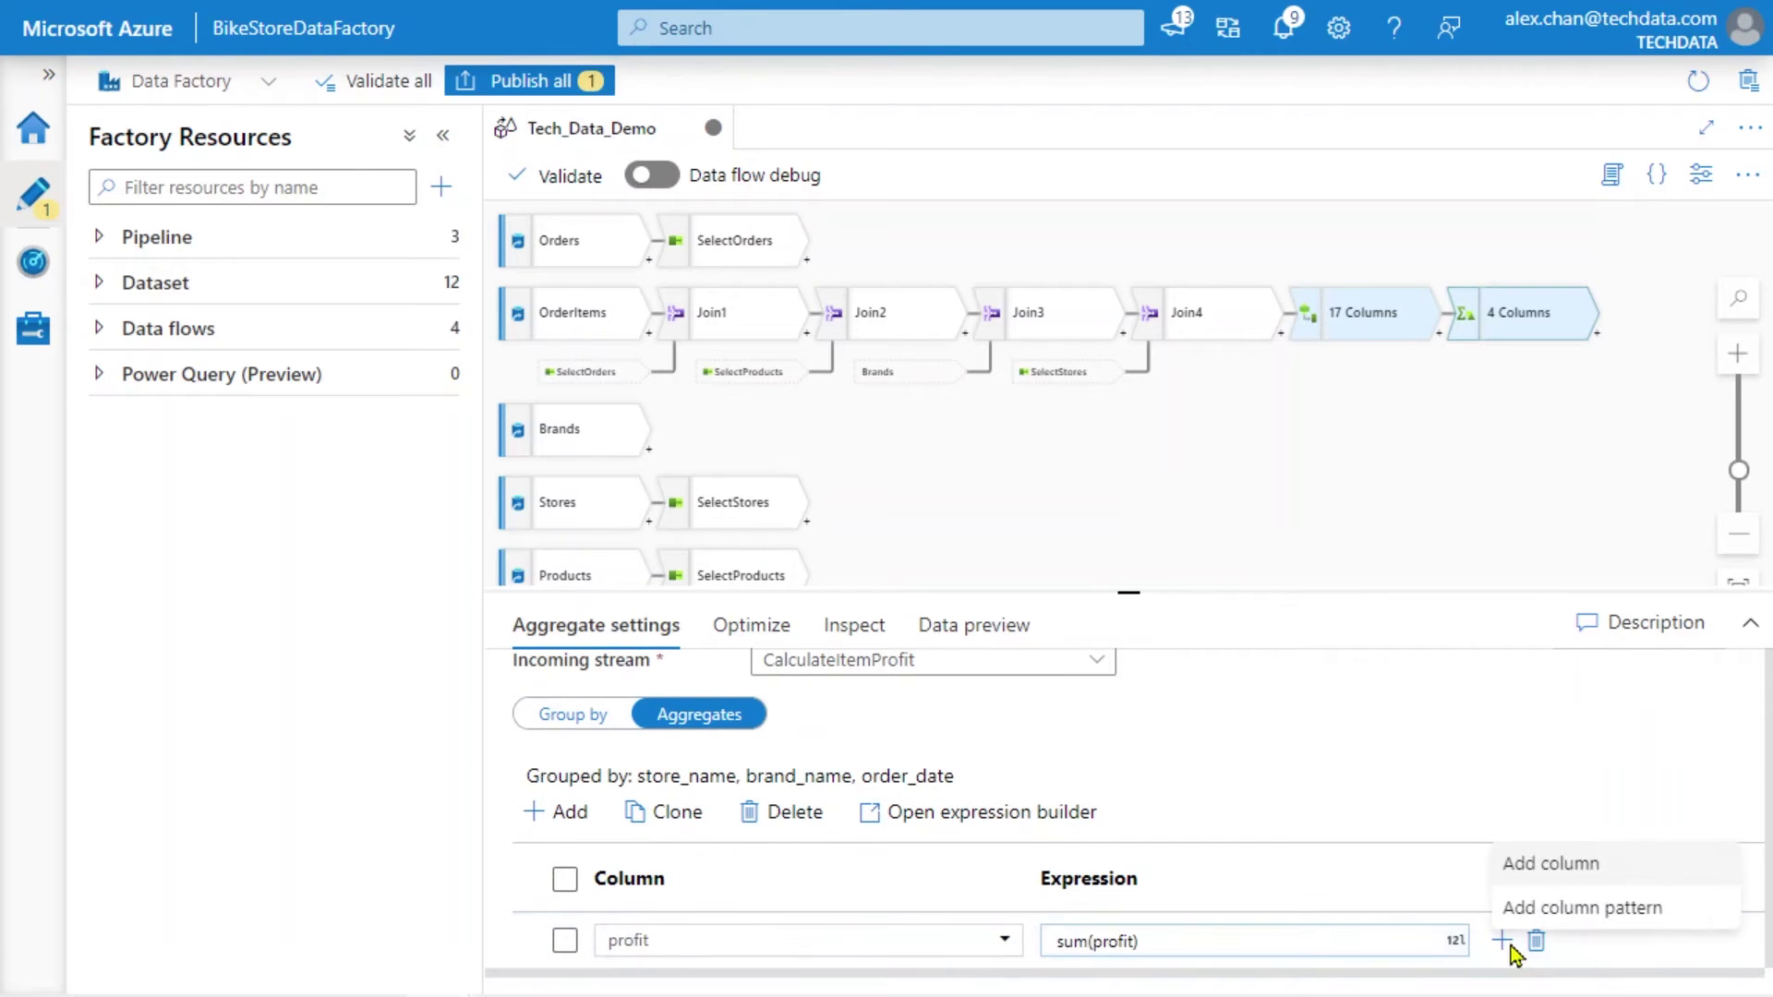
{"action": "left_click", "coordinate": [1547, 876]}
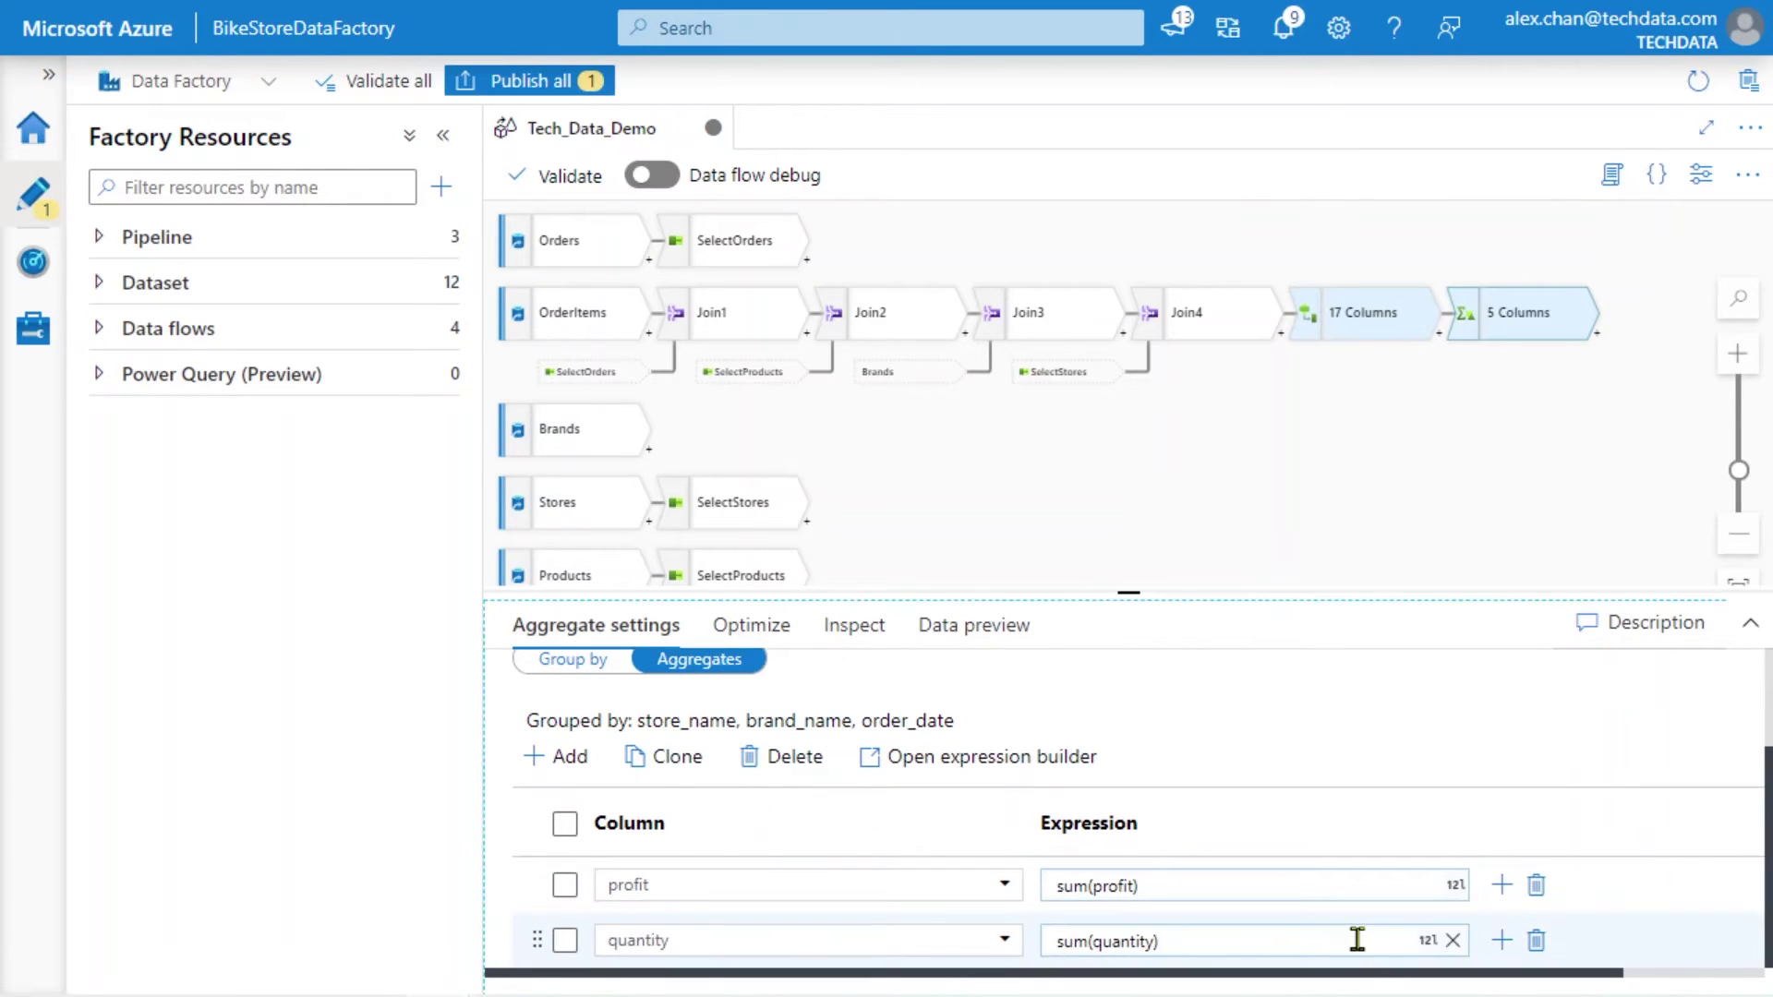
- Add a Sink after the Aggregate transformation and assign it an existing dataset as its output
{"action": "left_click", "coordinate": [1600, 345]}
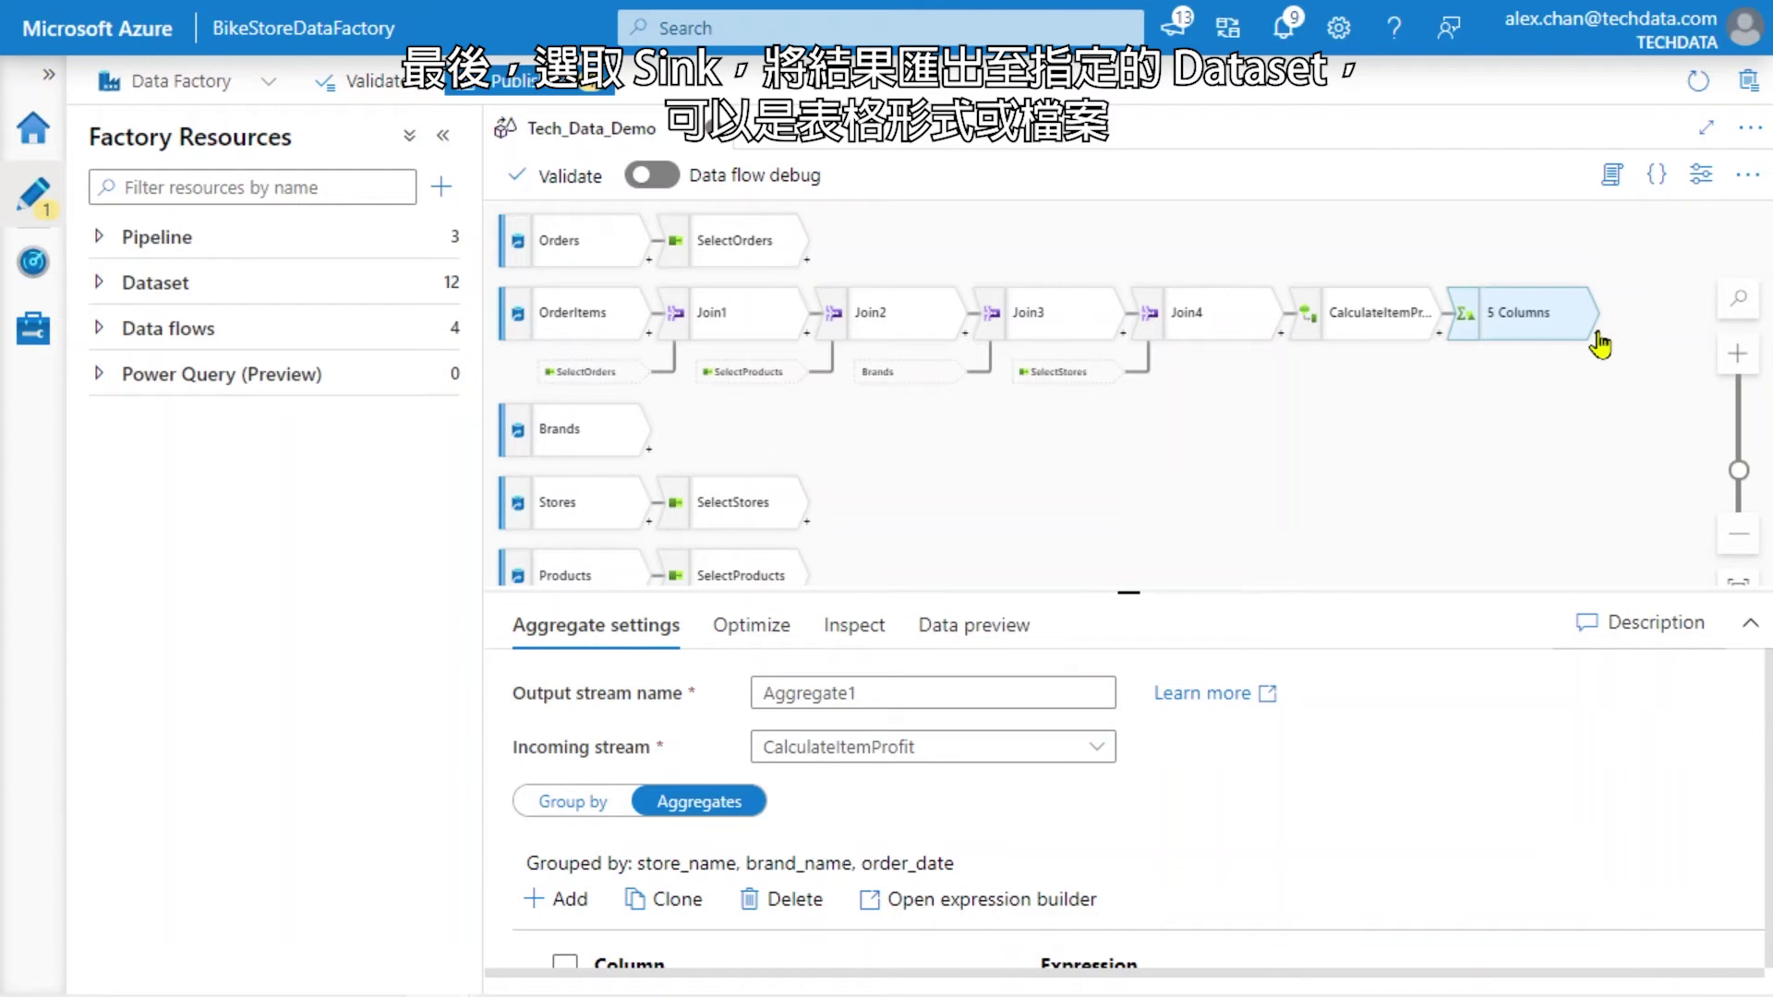
{"action": "left_click", "coordinate": [1596, 334]}
{"action": "scroll", "coordinate": [1524, 647], "scroll_direction": "down", "scroll_amount": 5}
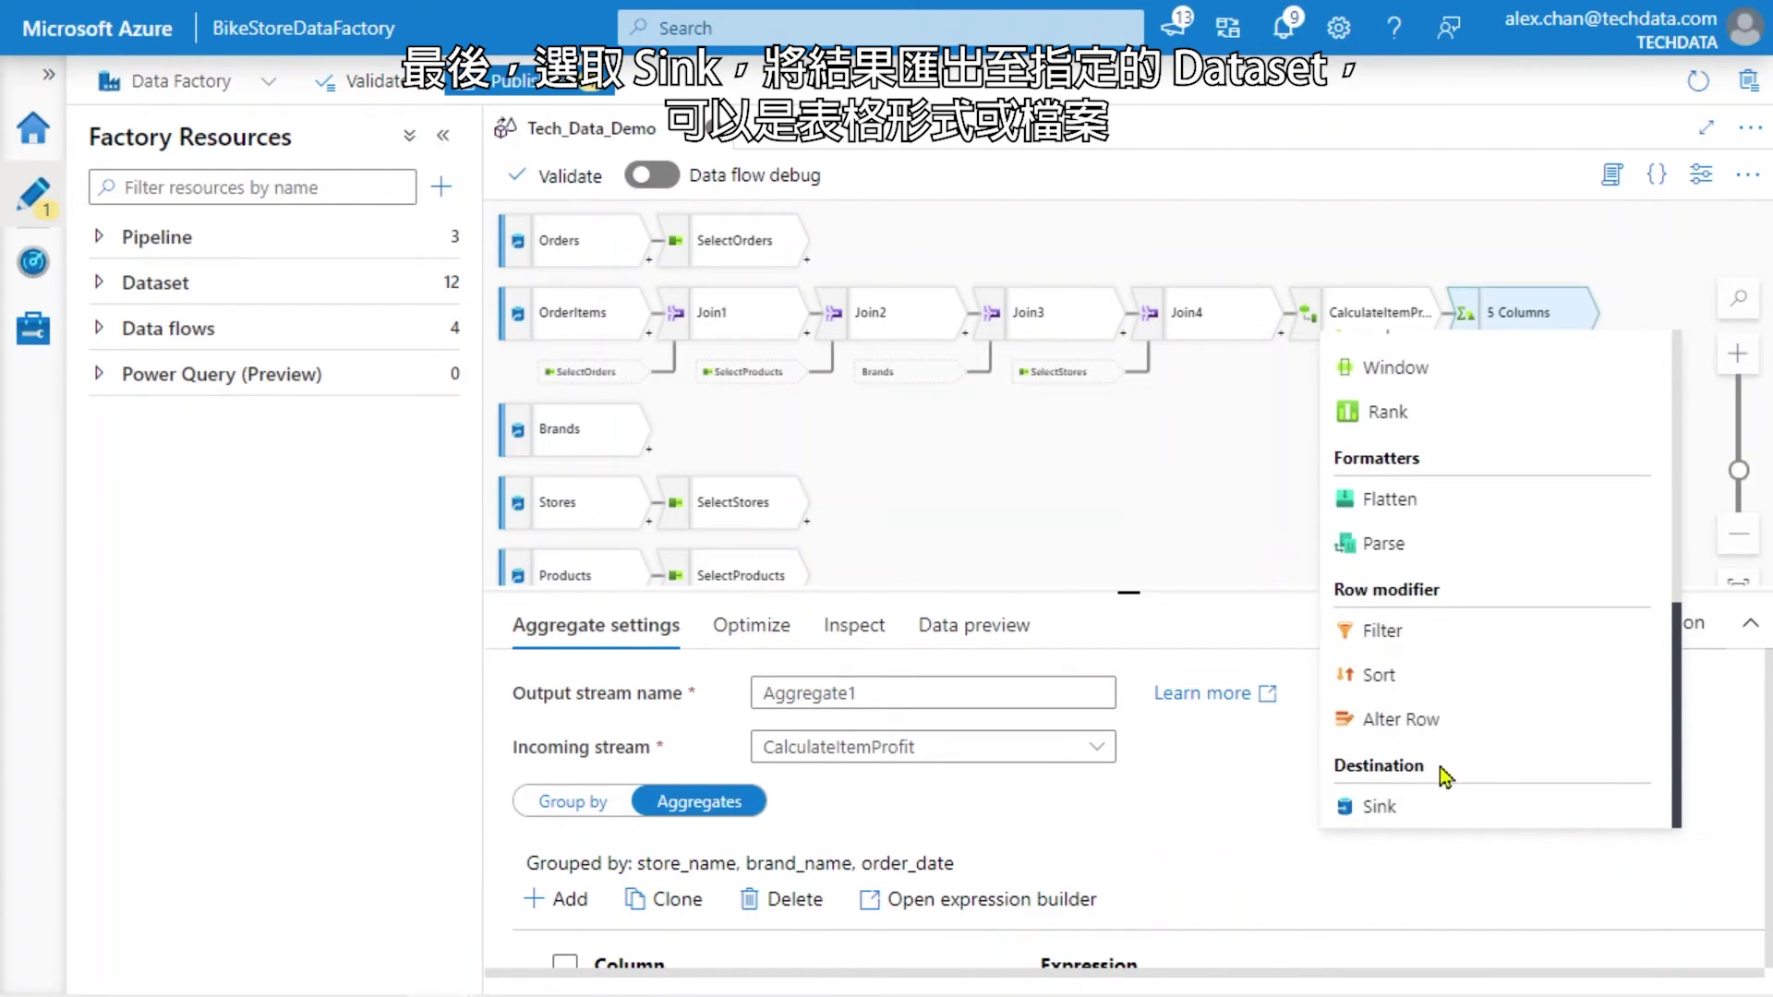
{"action": "left_click", "coordinate": [1383, 808]}
{"action": "scroll", "coordinate": [1034, 859], "scroll_direction": "down", "scroll_amount": 1}
{"action": "left_click", "coordinate": [970, 835]}
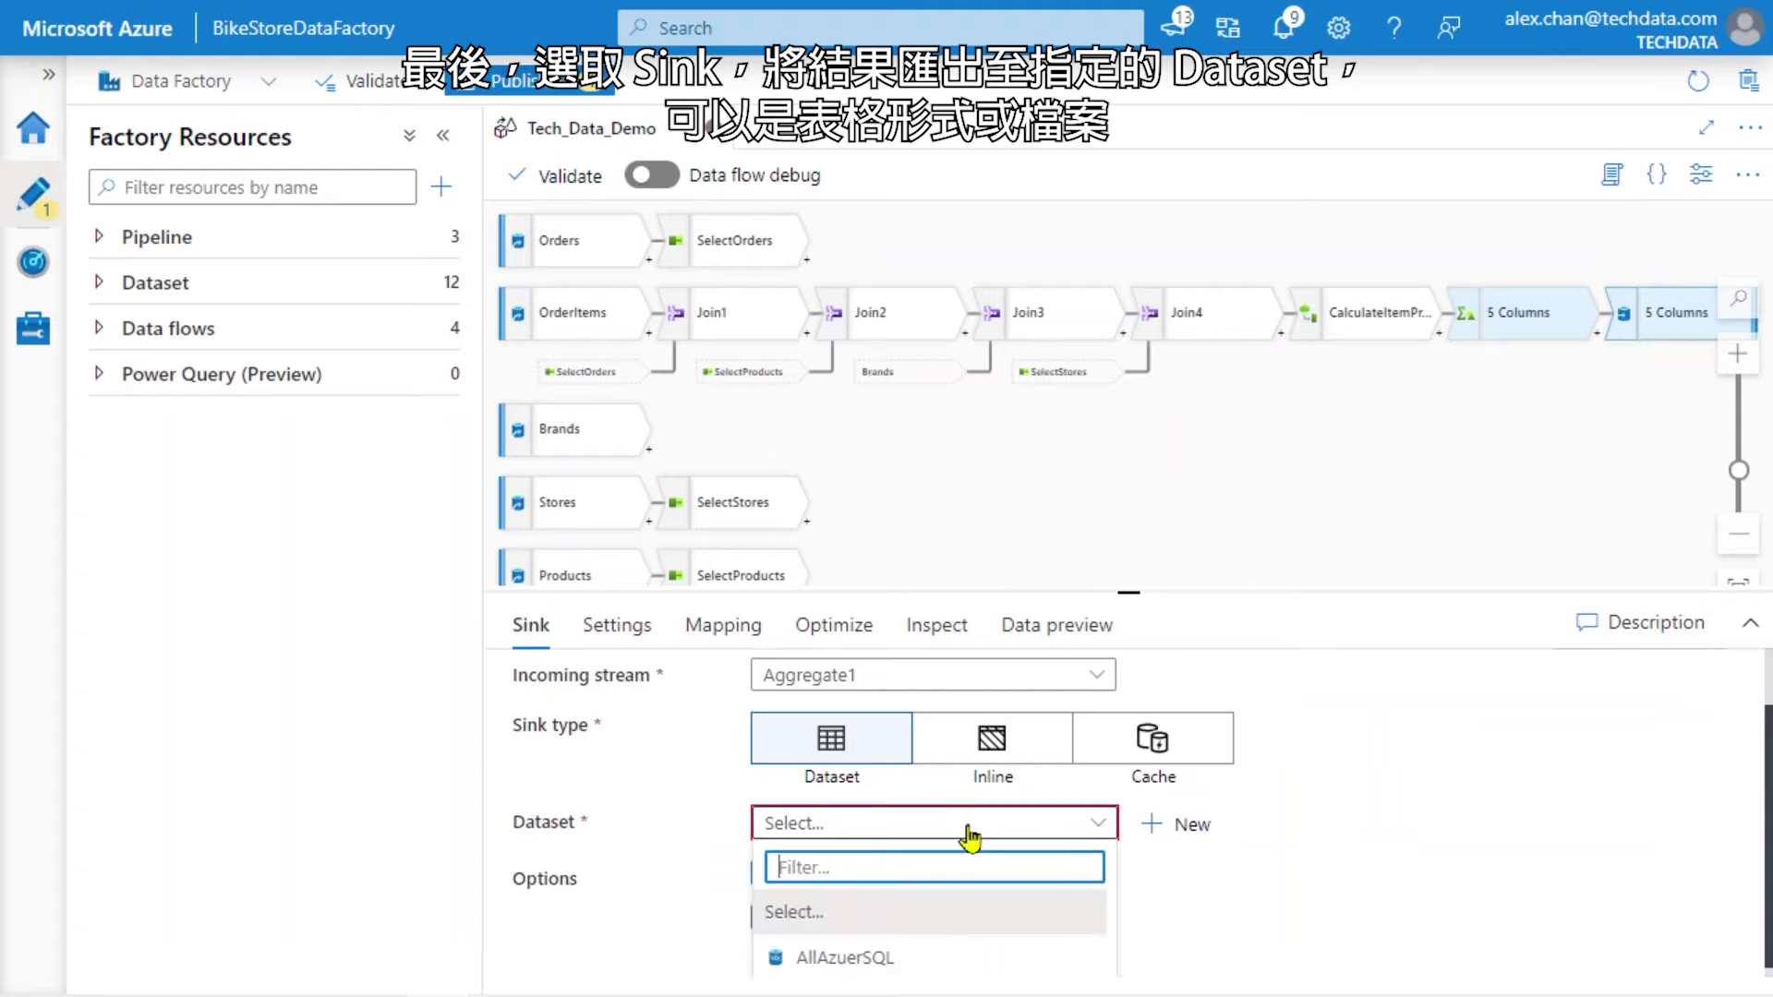
{"action": "scroll", "coordinate": [939, 915], "scroll_direction": "down", "scroll_amount": 5}
{"action": "left_click", "coordinate": [909, 914]}
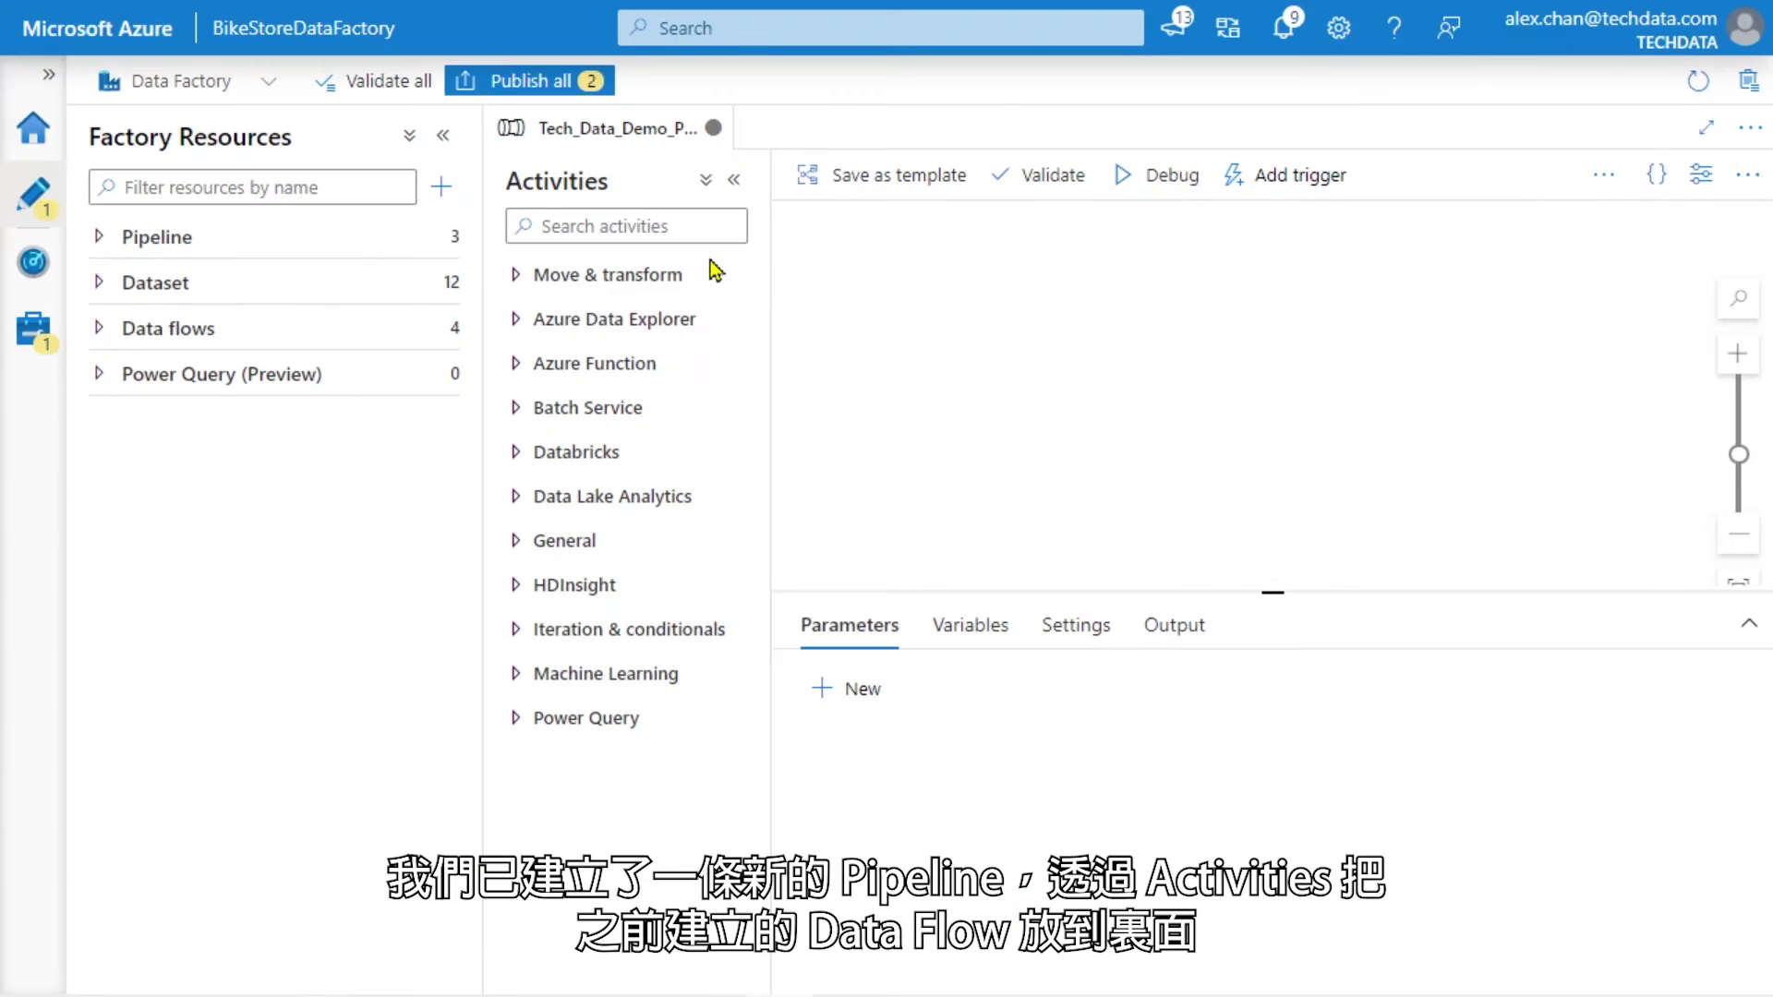
- Add a Data flow activity to the empty pipeline and set its data flow to Tech_Data_Demo
{"action": "left_click", "coordinate": [652, 277]}
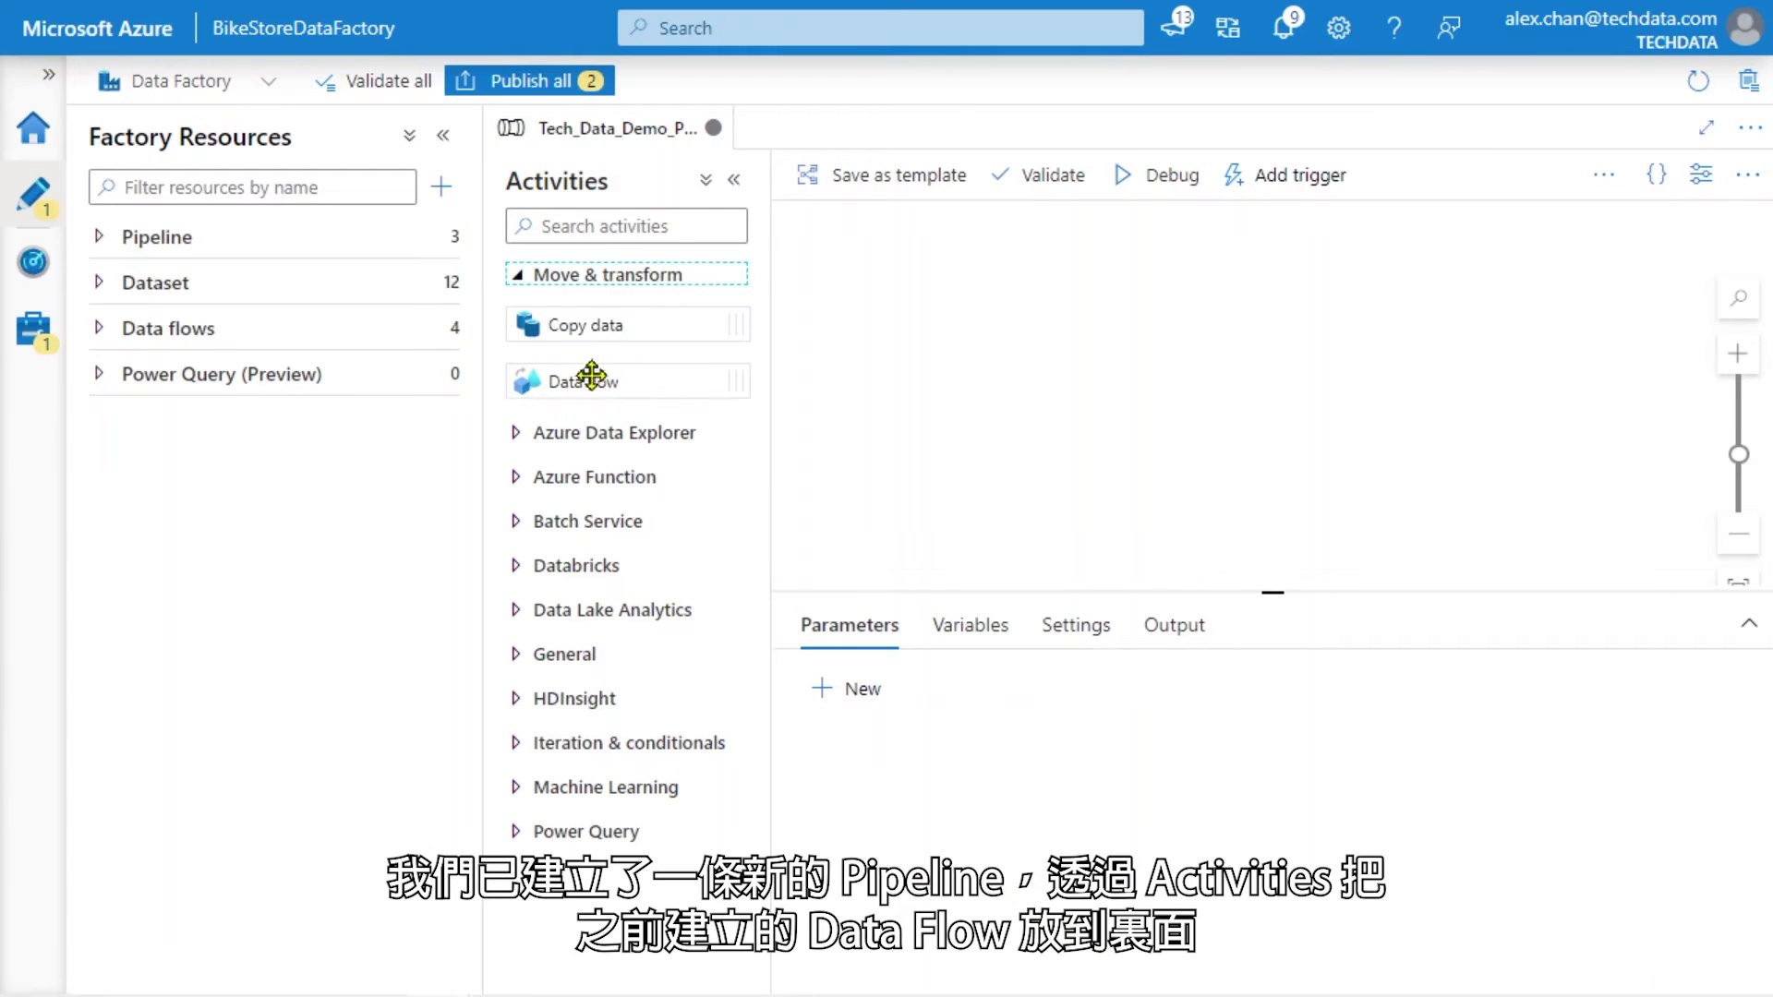
{"action": "left_click_drag", "start_coordinate": [594, 381], "coordinate": [947, 339]}
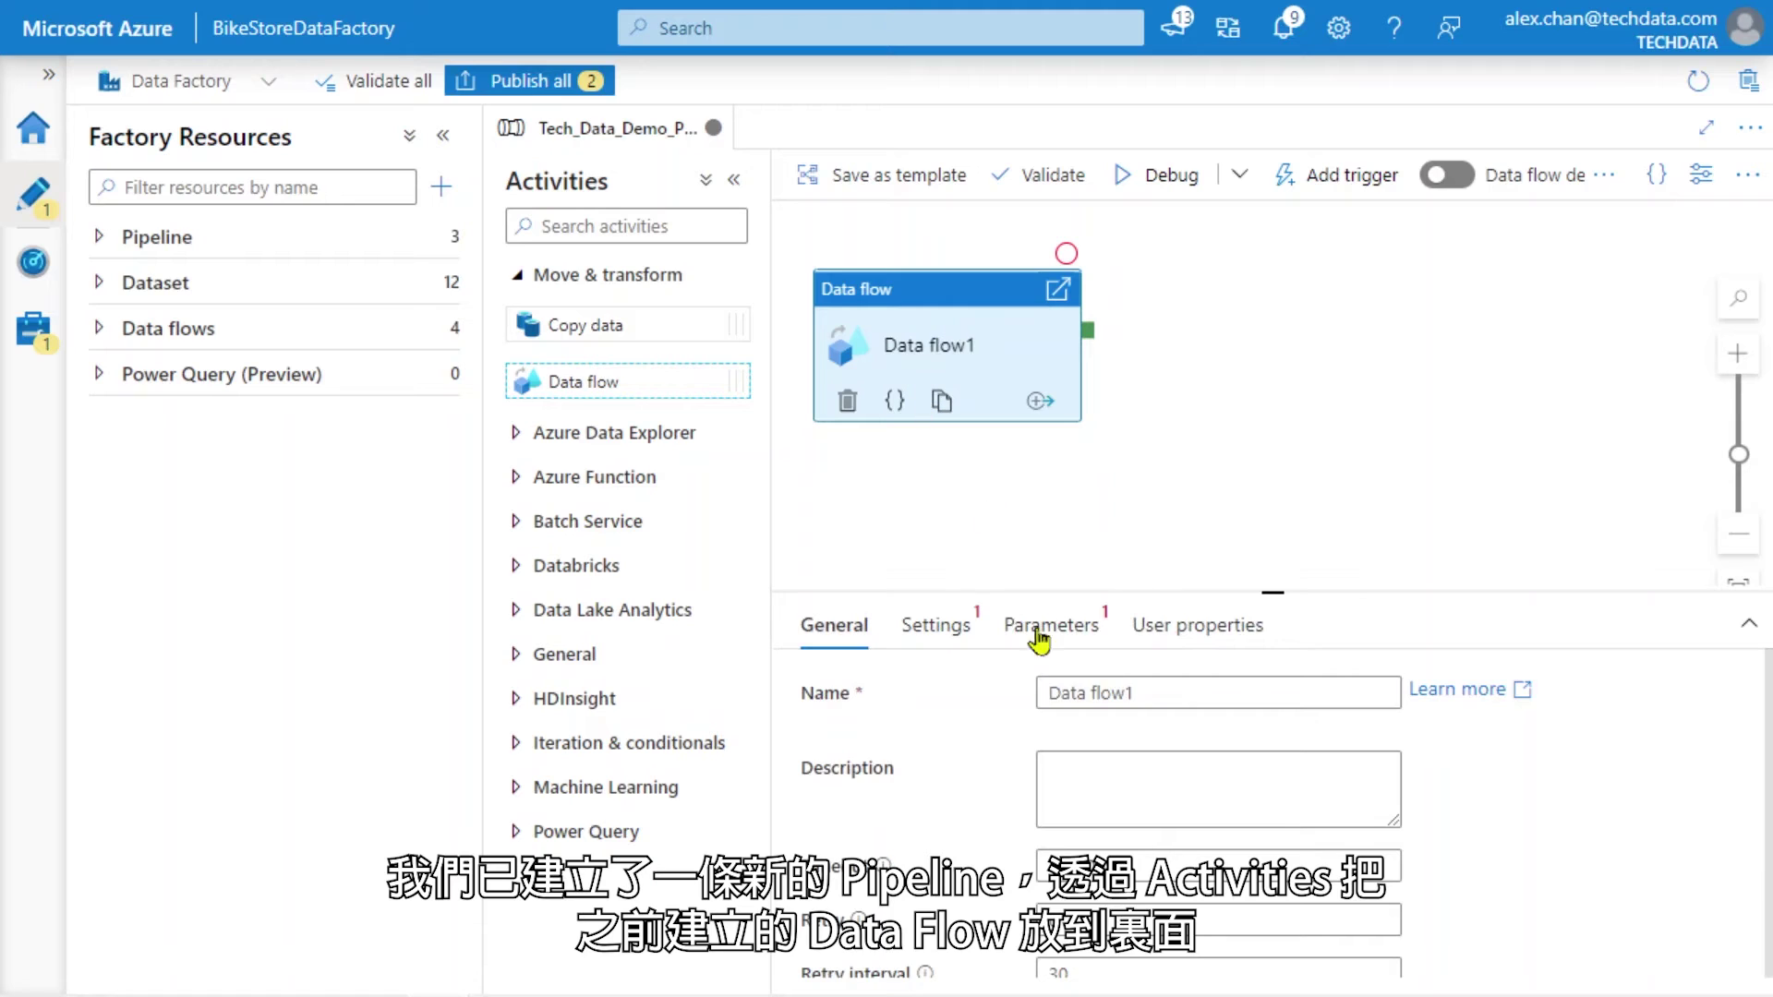
{"action": "left_click", "coordinate": [938, 625]}
{"action": "left_click", "coordinate": [1074, 691]}
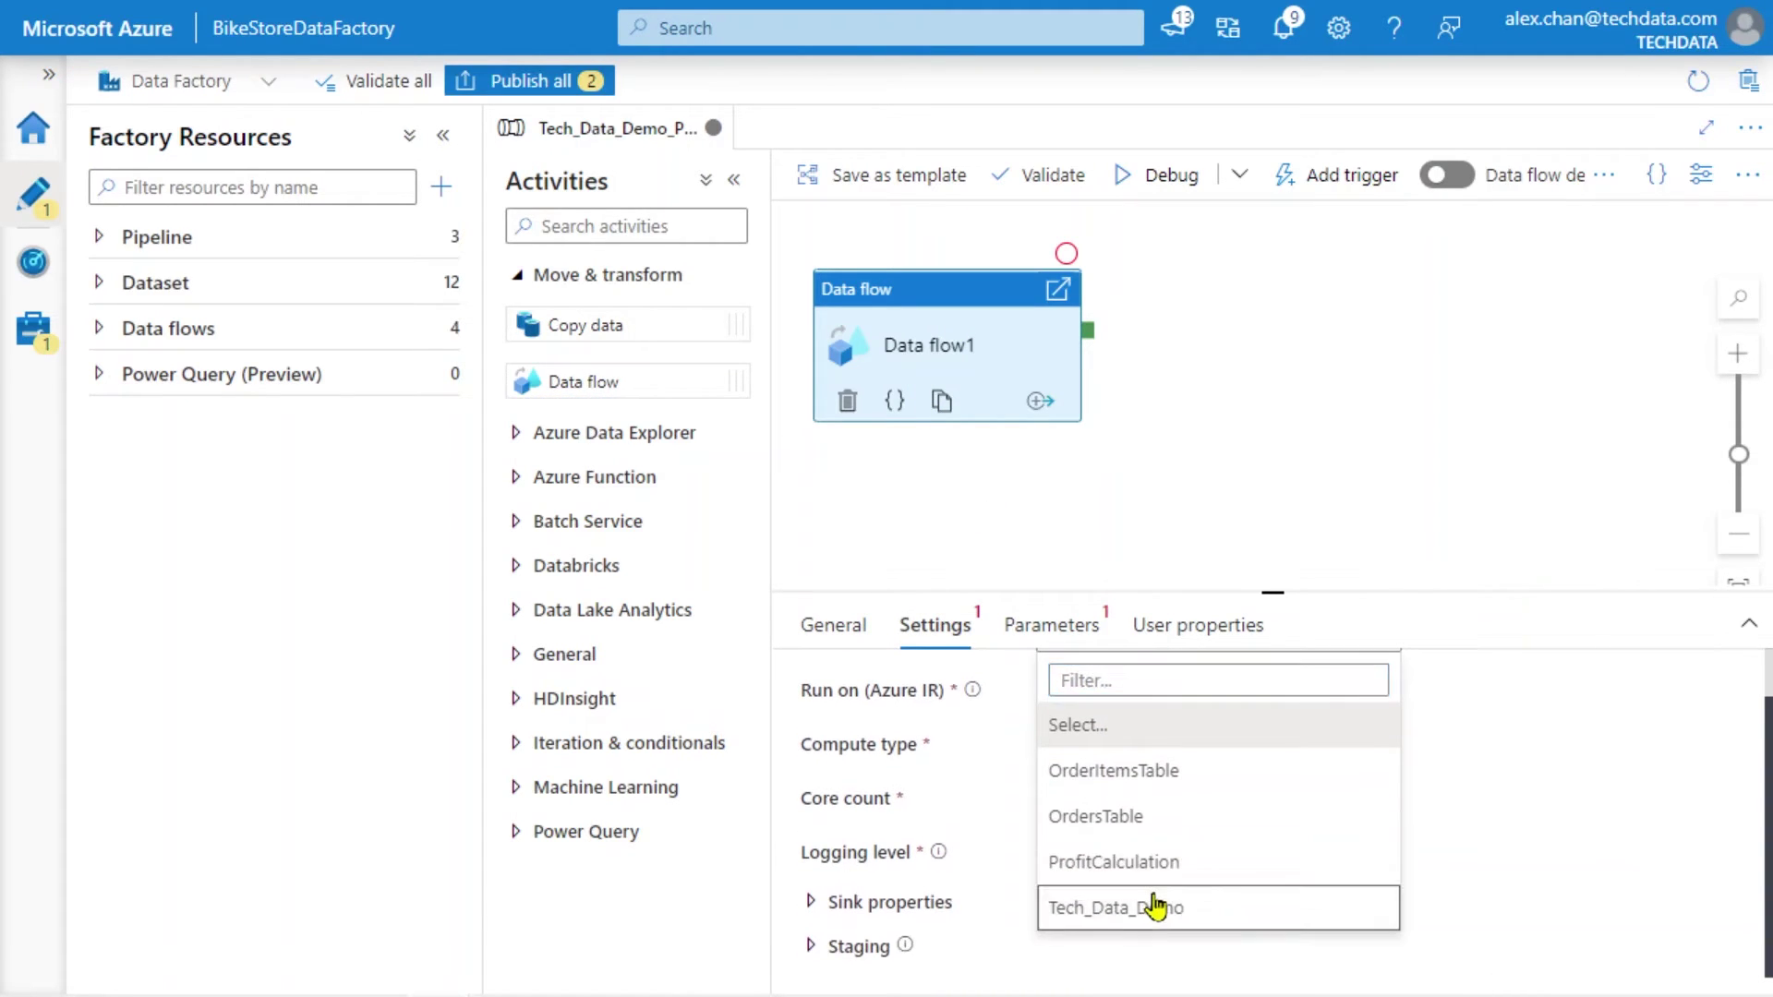
{"action": "left_click", "coordinate": [1152, 909]}
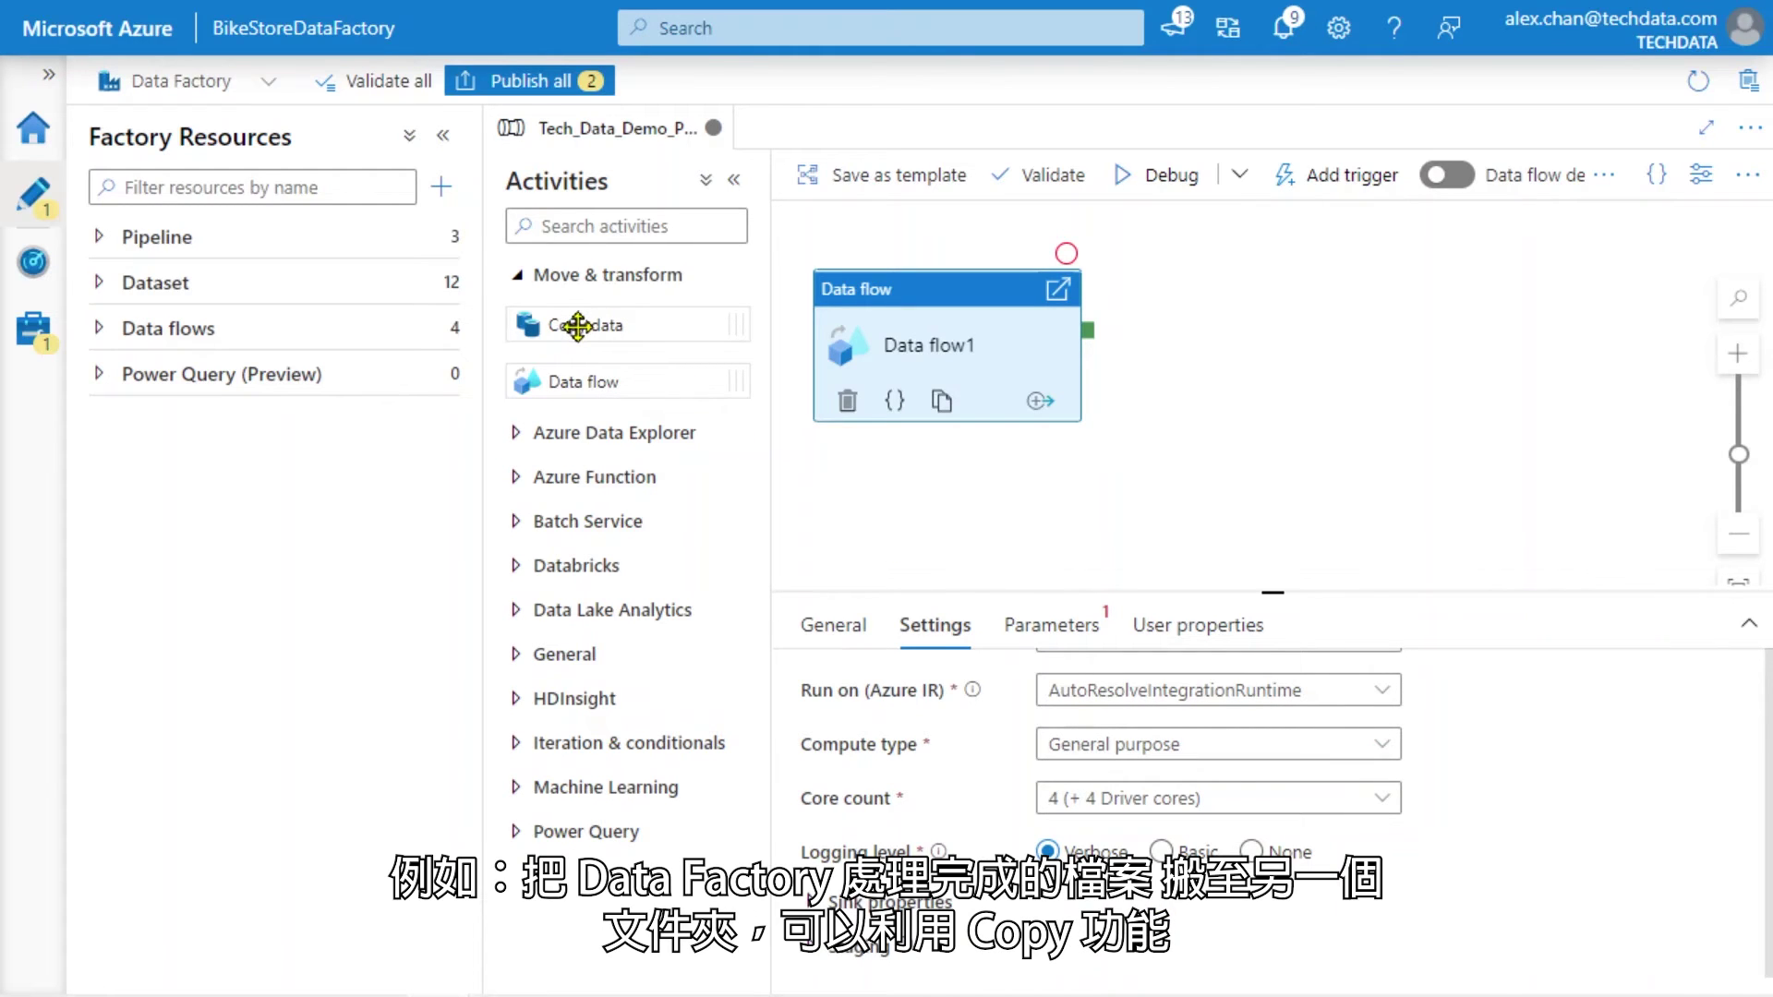
- Add a Copy data activity and a Delete activity to the pipeline after the Data flow activity
{"action": "left_click_drag", "start_coordinate": [578, 325], "coordinate": [1238, 307]}
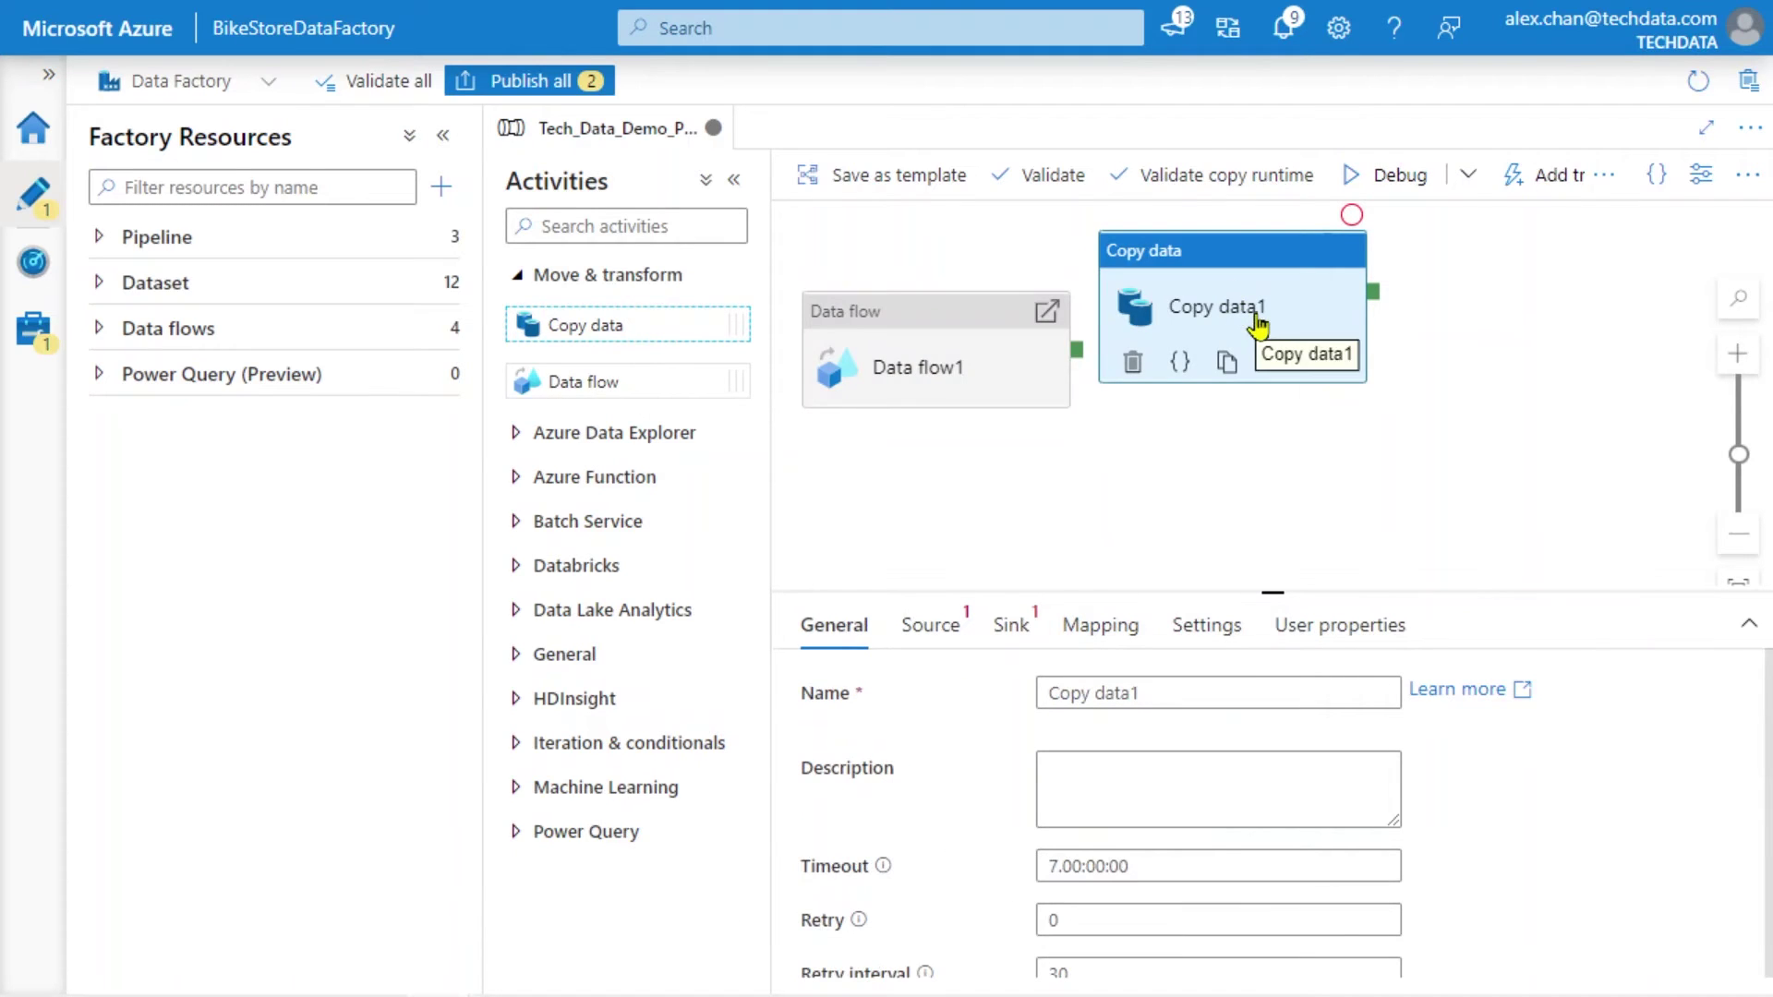
{"action": "left_click", "coordinate": [523, 657]}
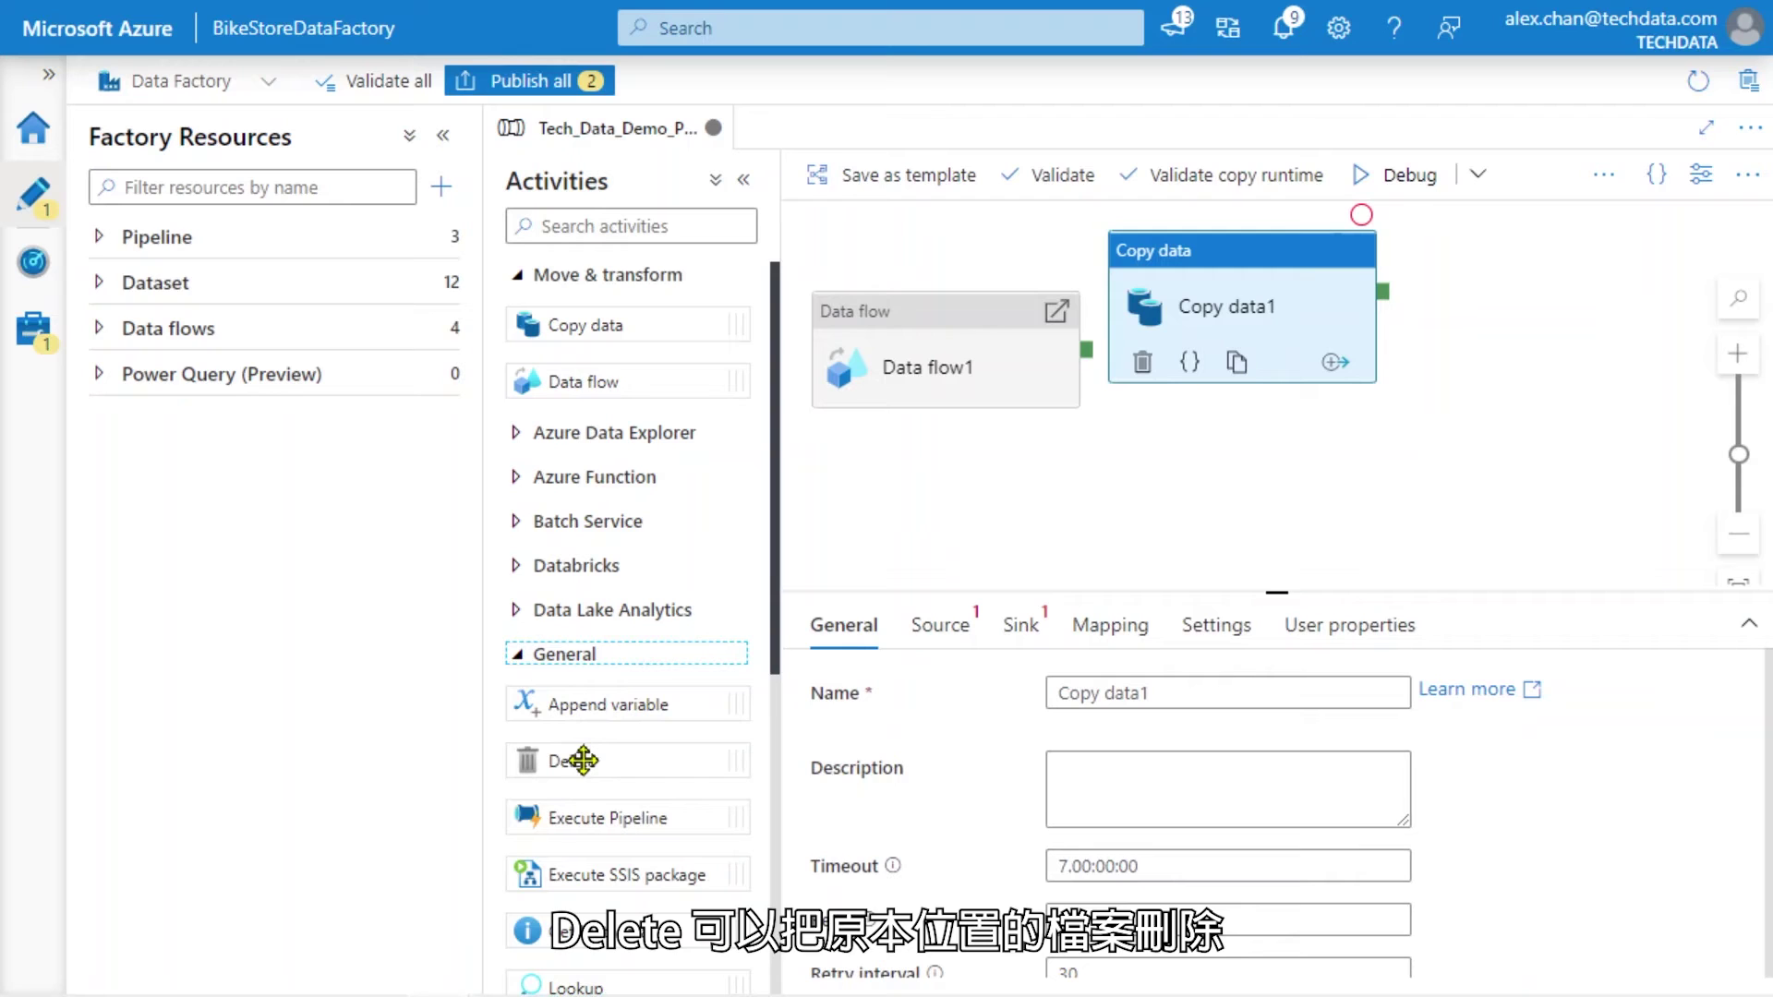
{"action": "left_click_drag", "start_coordinate": [581, 760], "coordinate": [1521, 302]}
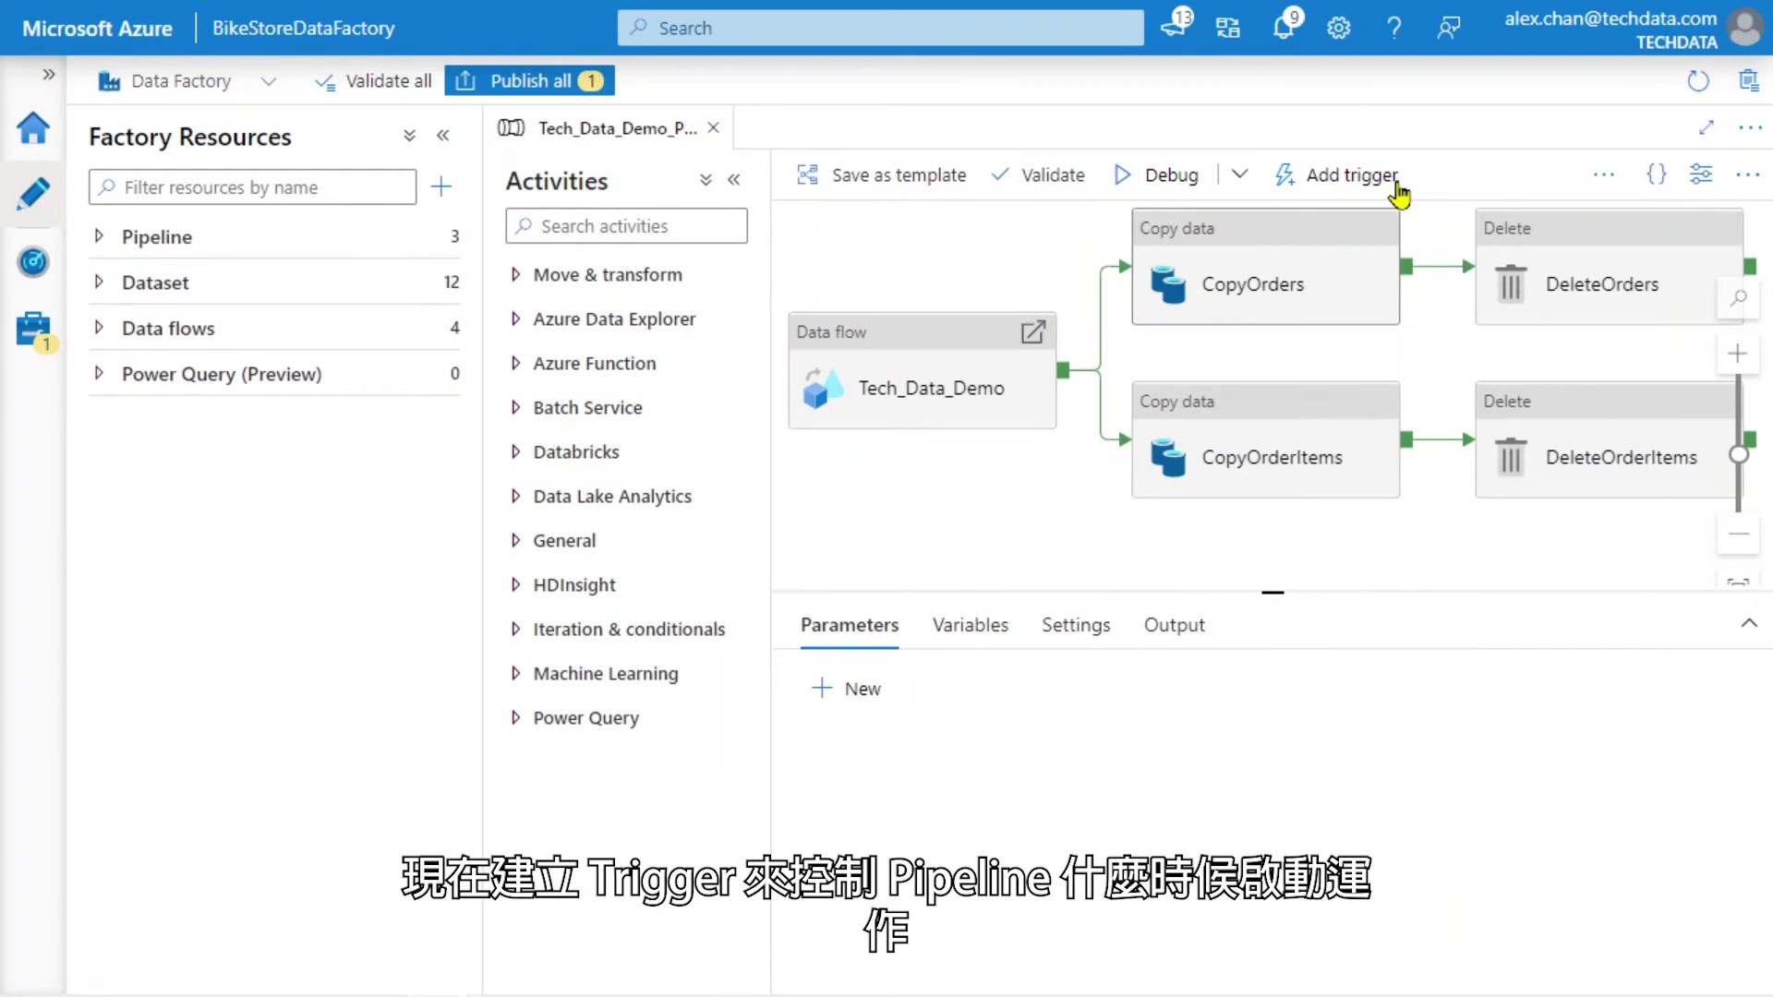
- Create a new trigger for the pipeline and set its type to Storage events
{"action": "left_click", "coordinate": [1401, 194]}
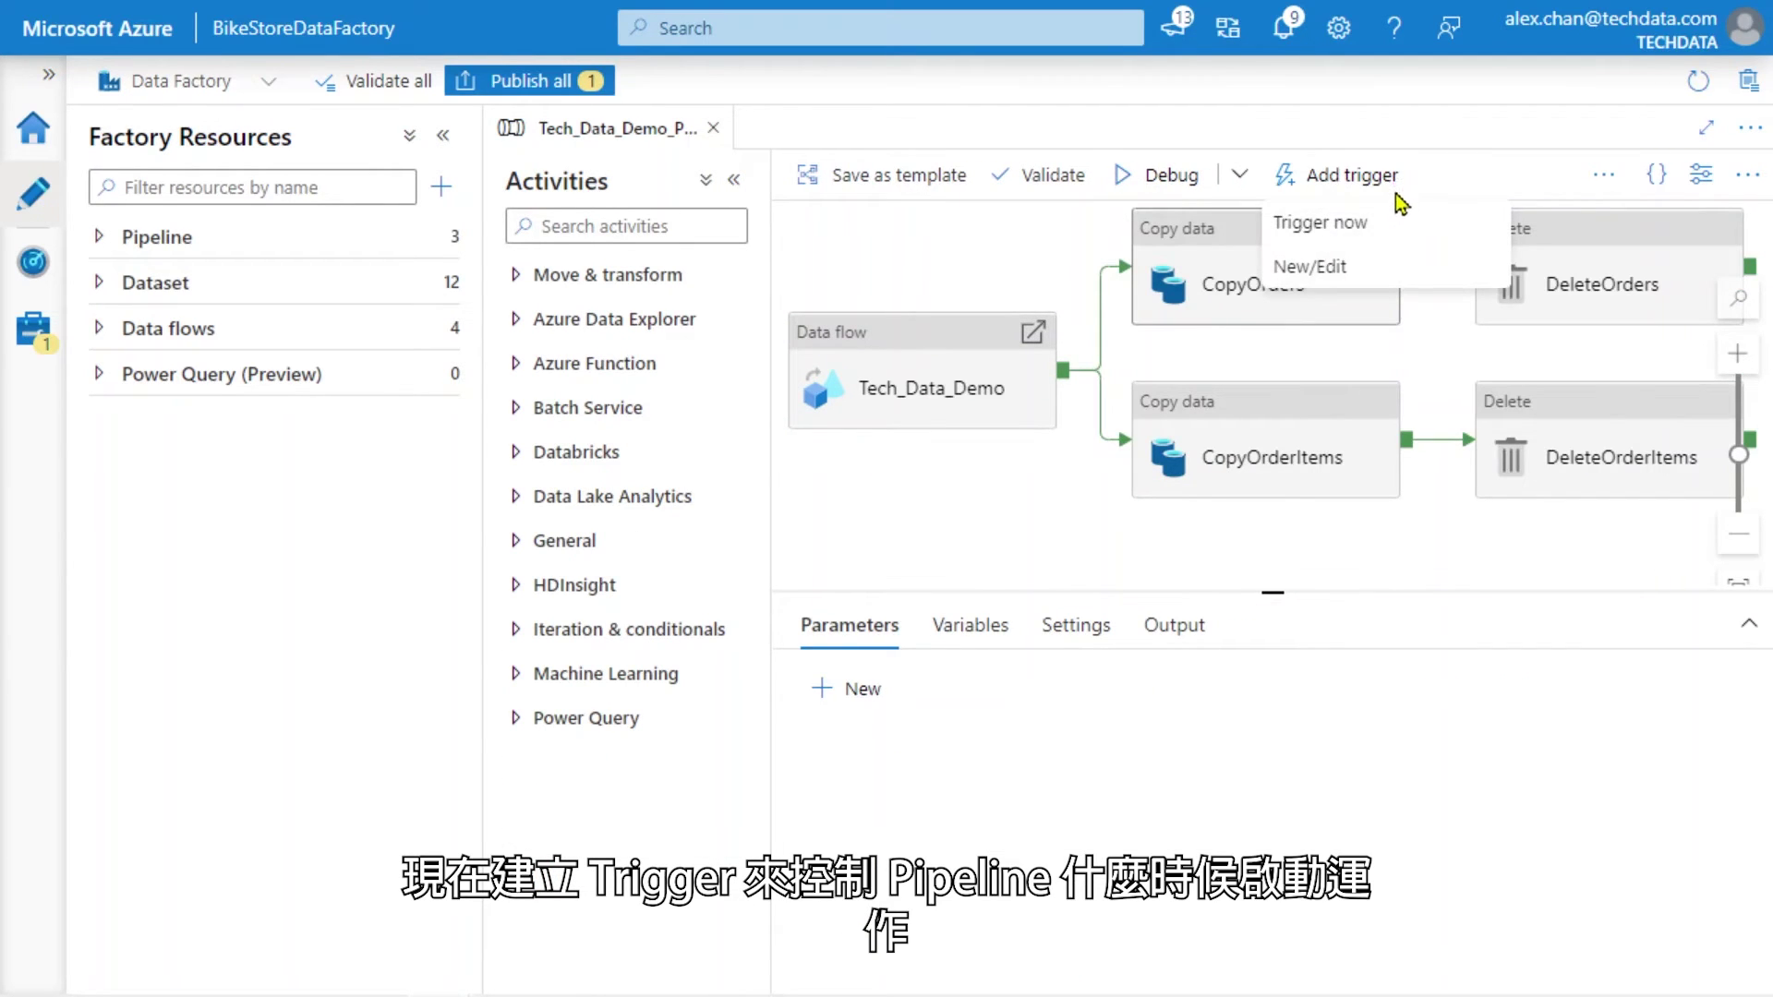
{"action": "left_click", "coordinate": [1326, 269]}
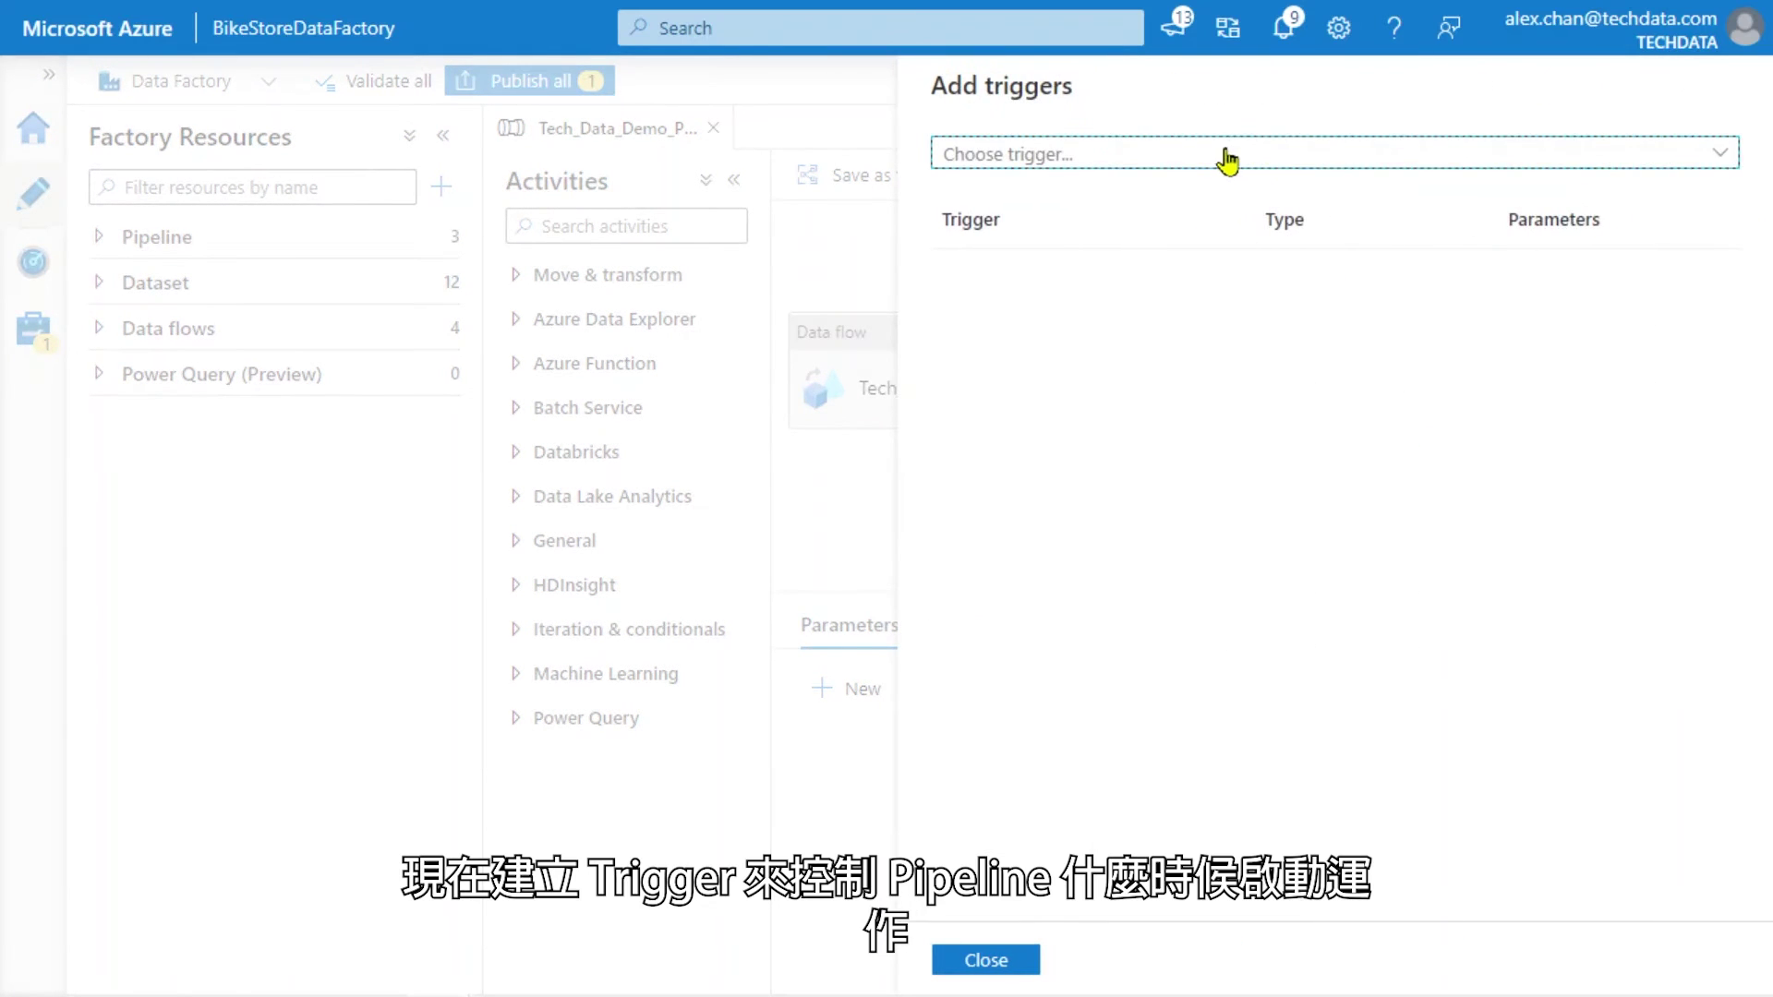
{"action": "left_click", "coordinate": [1228, 161]}
{"action": "left_click", "coordinate": [1017, 245]}
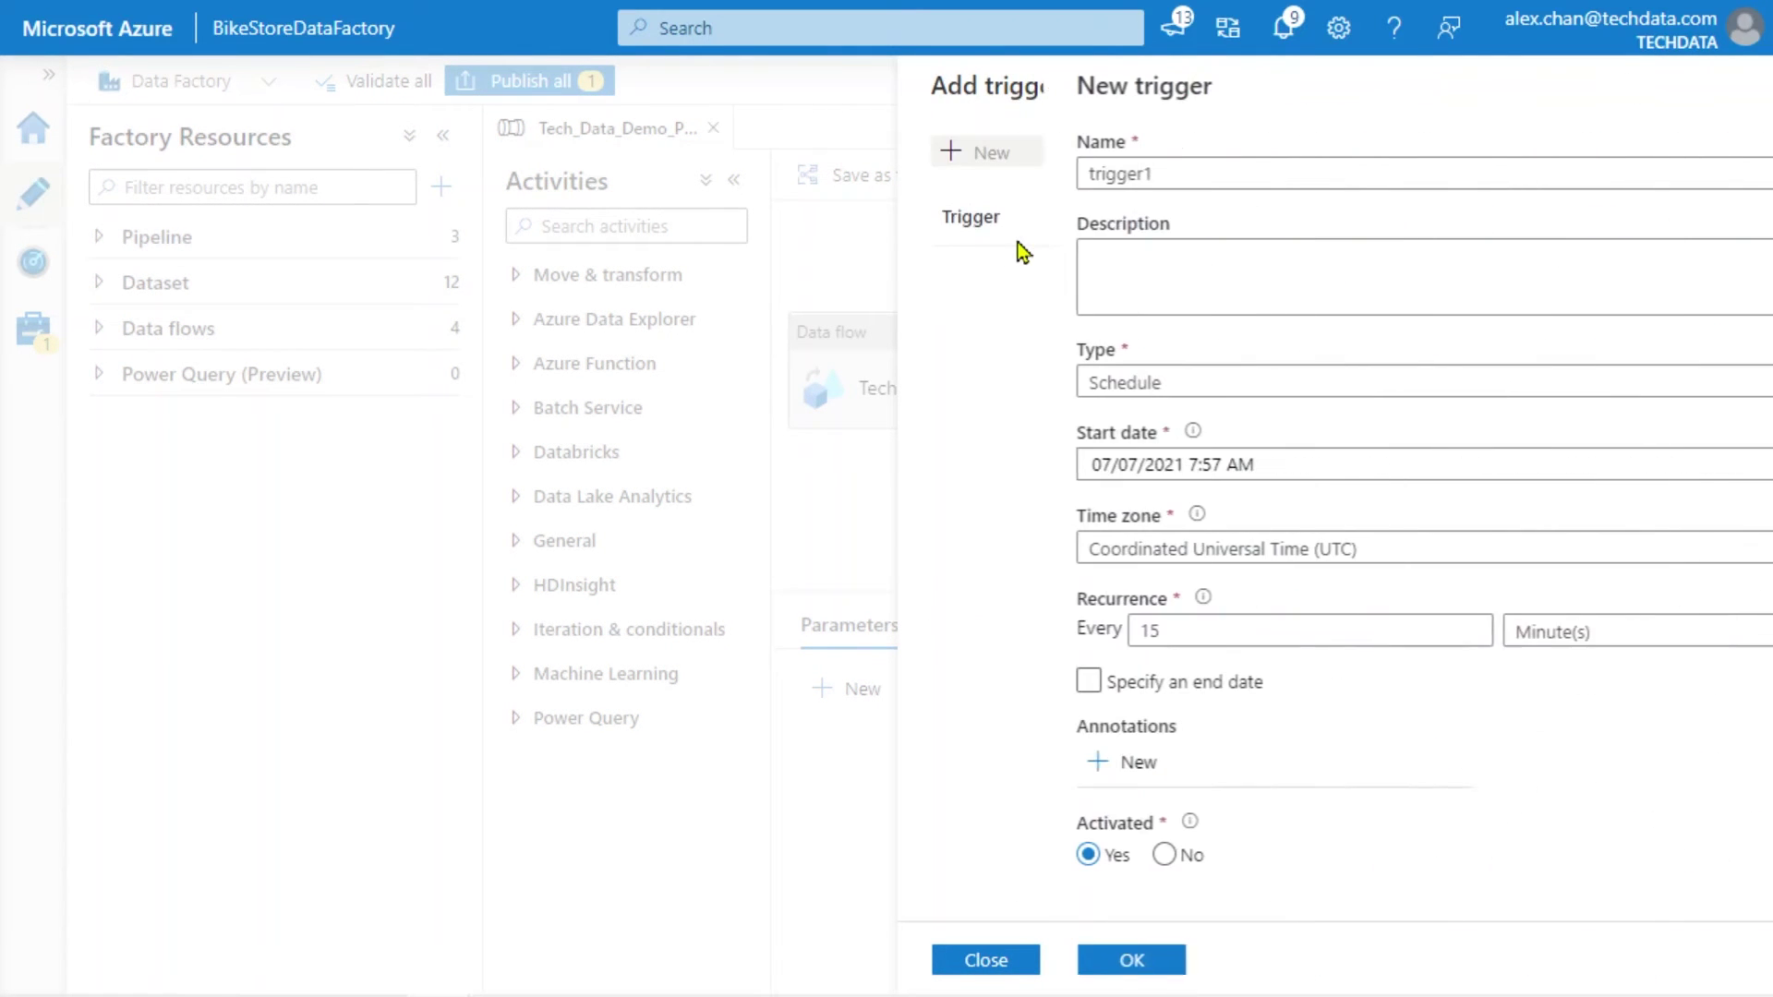
{"action": "left_click", "coordinate": [1065, 384]}
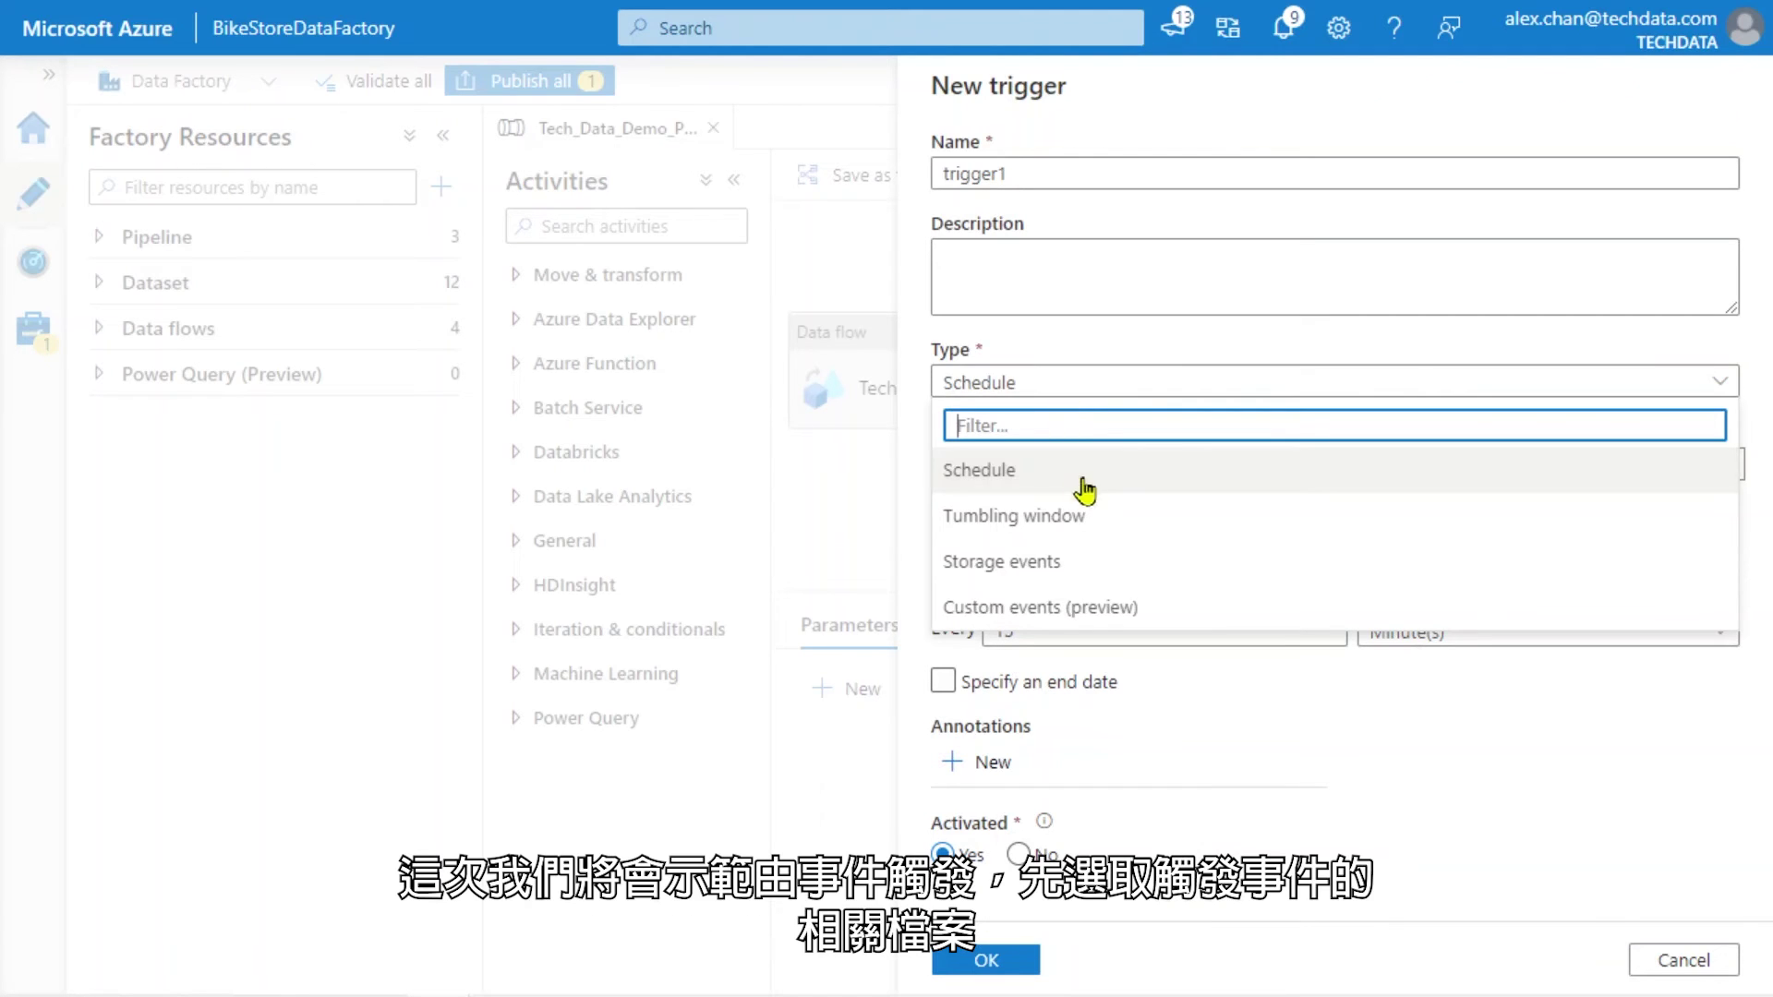
{"action": "left_click", "coordinate": [1076, 579]}
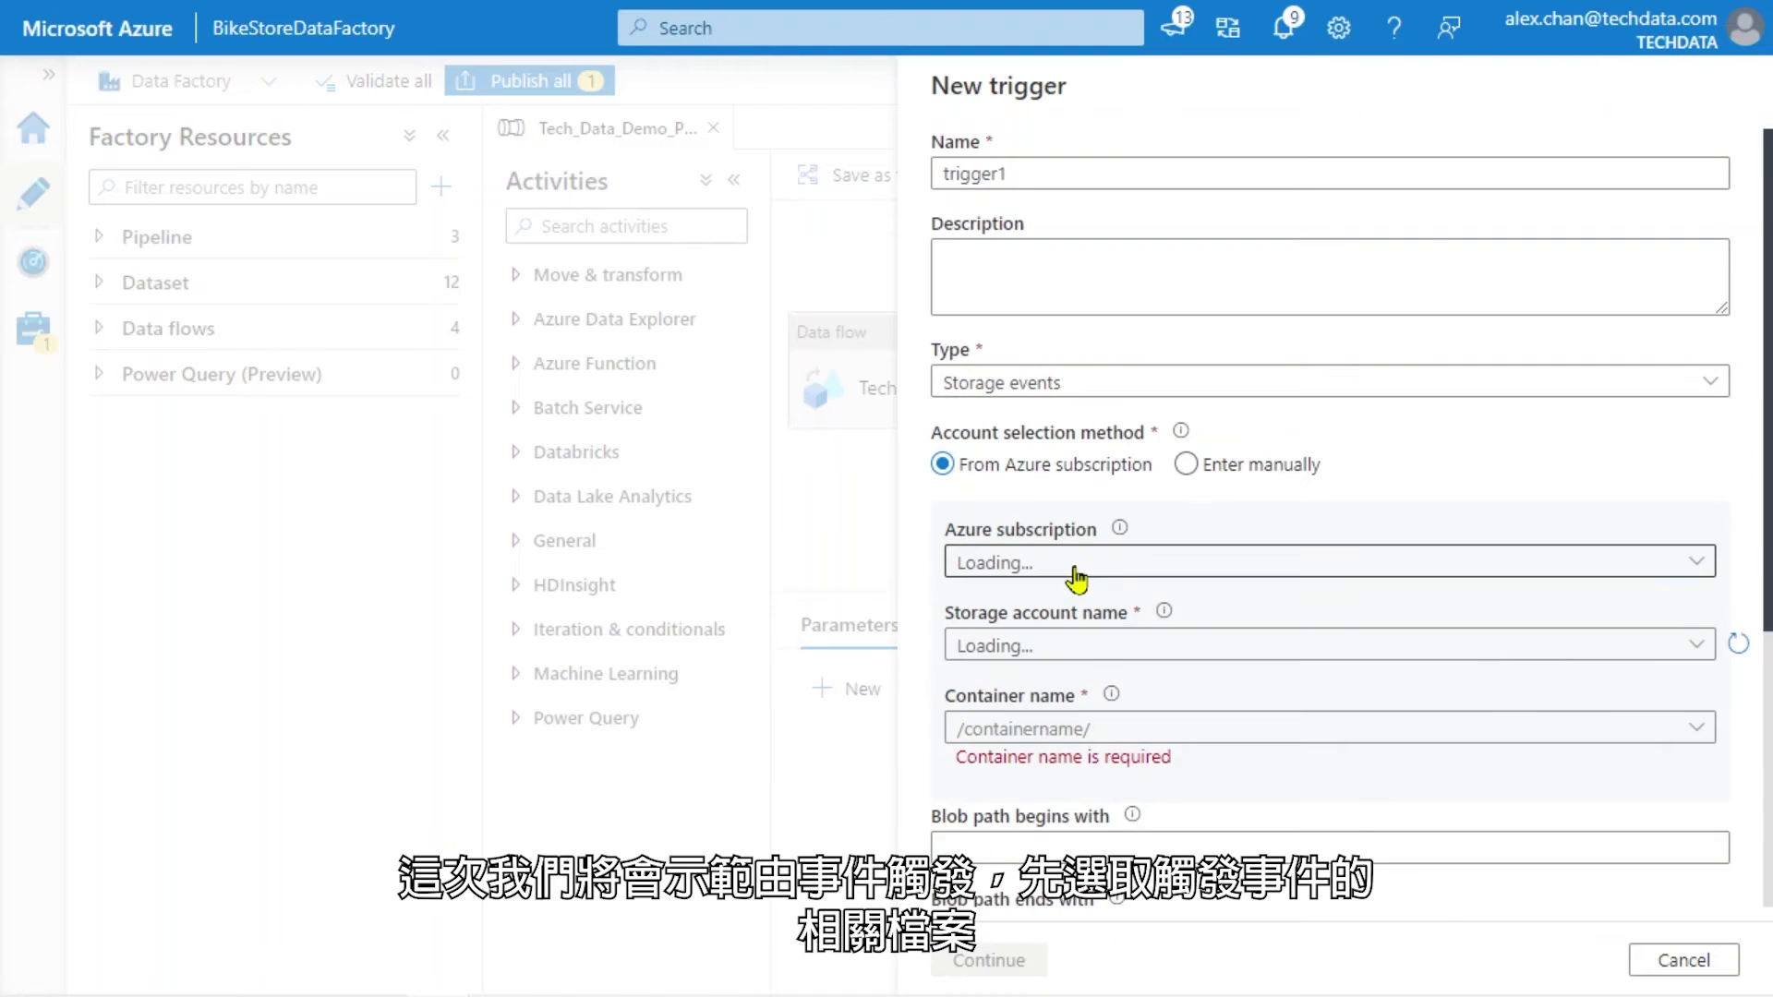
- Point the trigger at the Pay-As-You-Go subscription, the bikestoresstorage account and the bikestorecontainer container
{"action": "left_click", "coordinate": [1076, 579]}
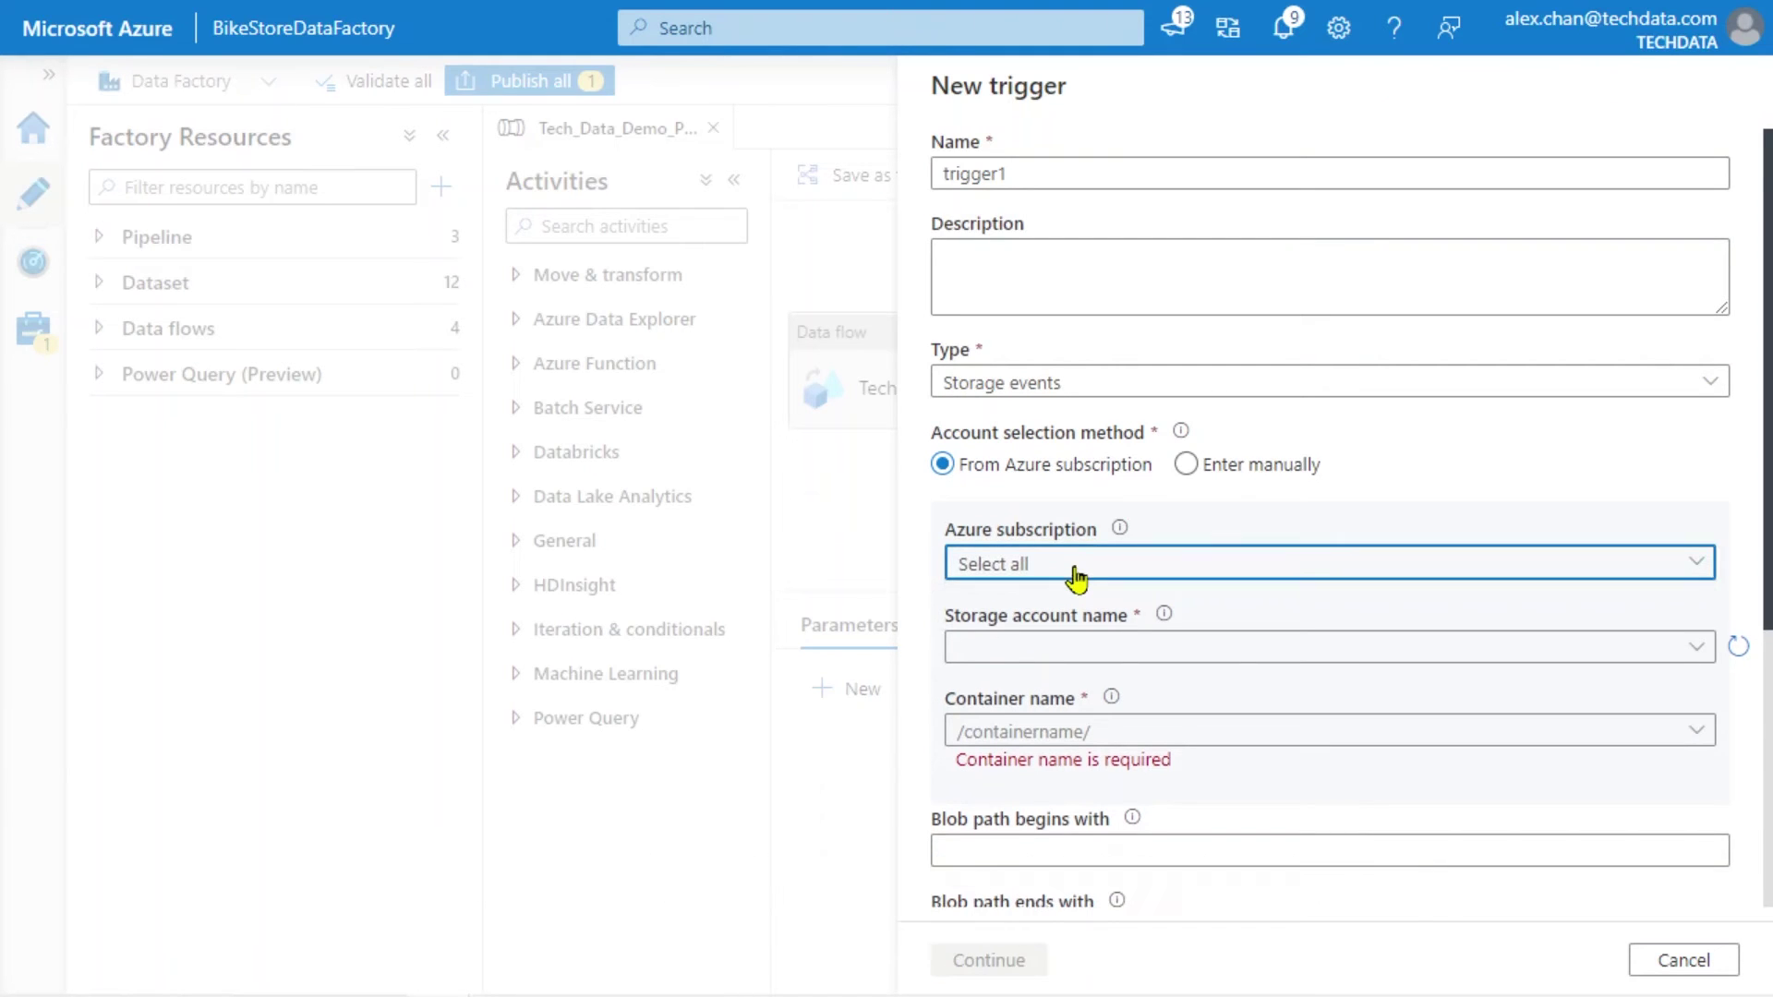
{"action": "left_click", "coordinate": [1067, 642]}
{"action": "left_click", "coordinate": [1046, 647]}
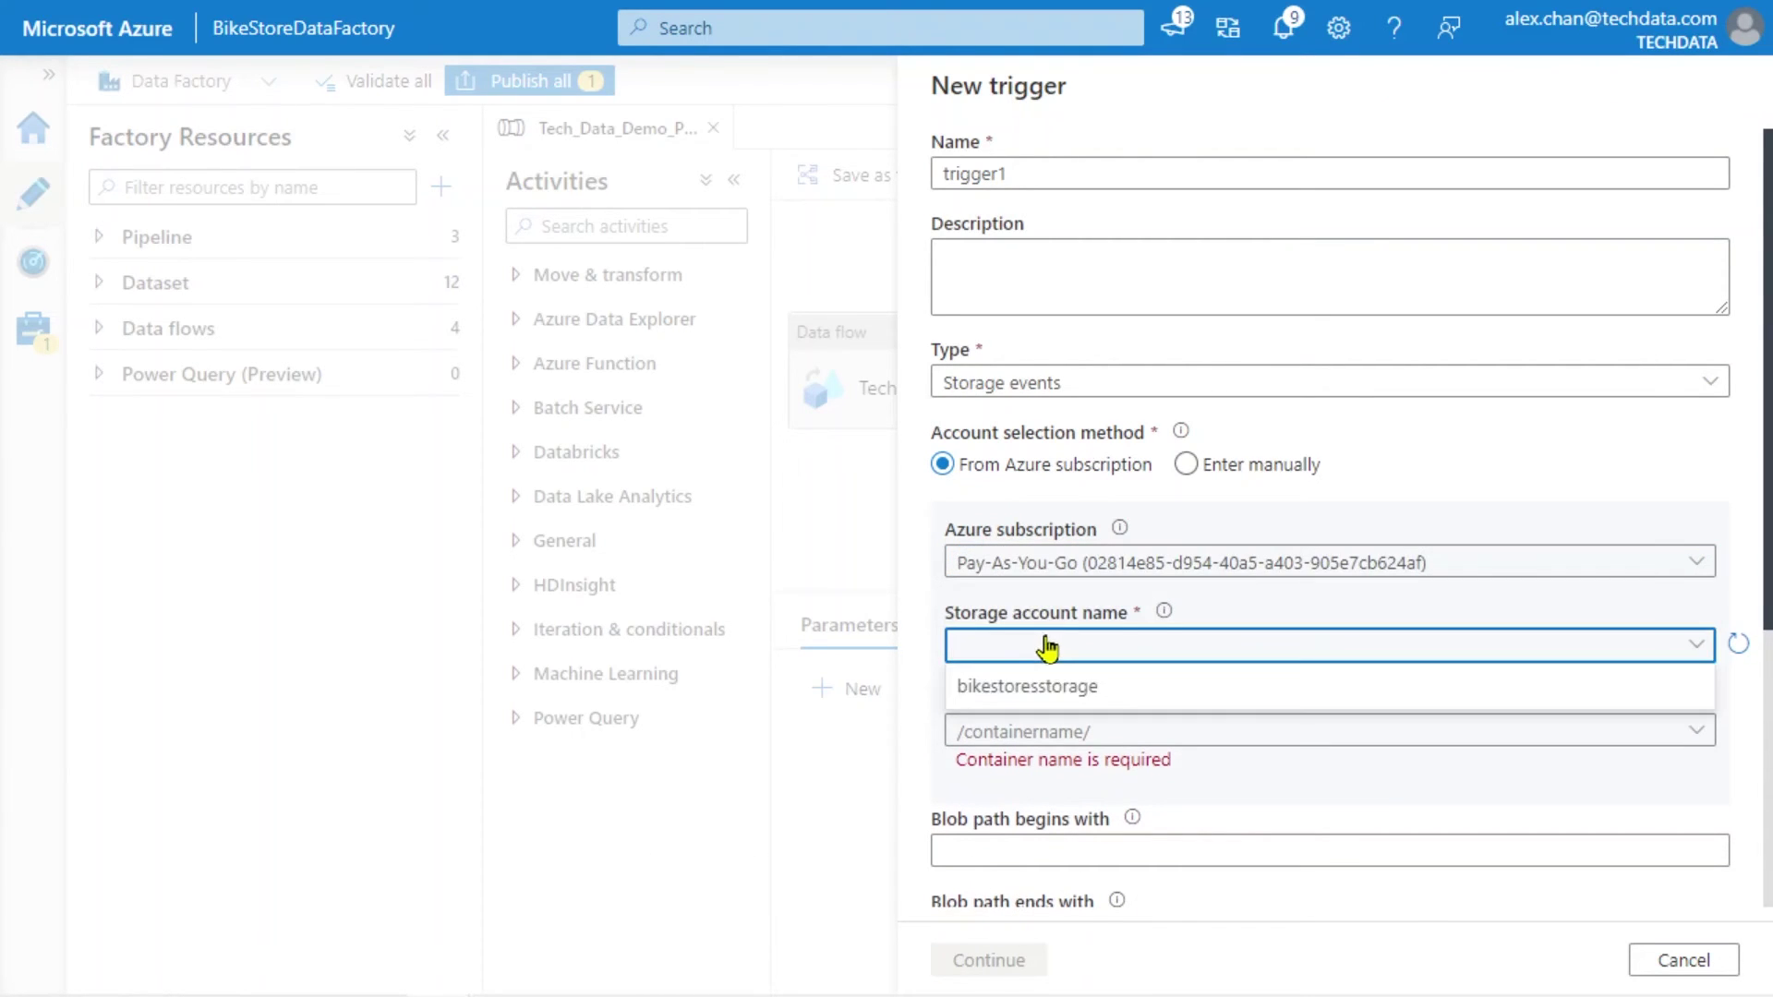
{"action": "left_click", "coordinate": [1030, 686]}
{"action": "left_click", "coordinate": [1040, 729]}
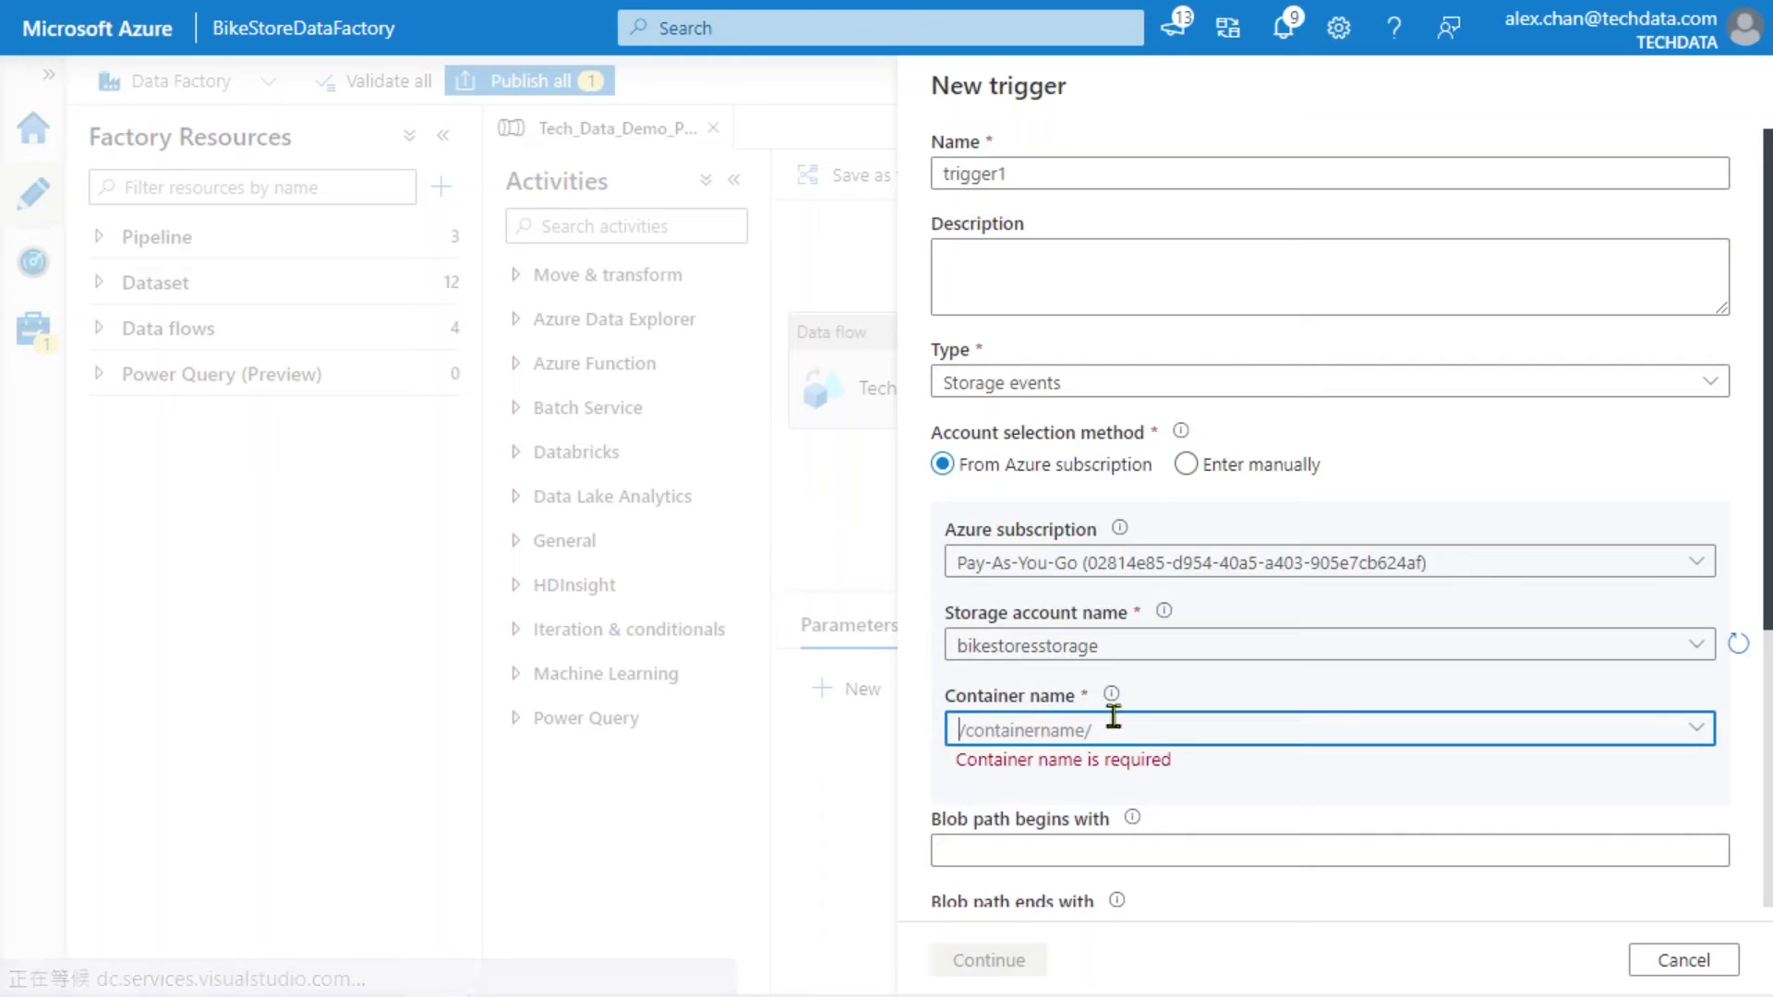
{"action": "left_click", "coordinate": [1709, 733]}
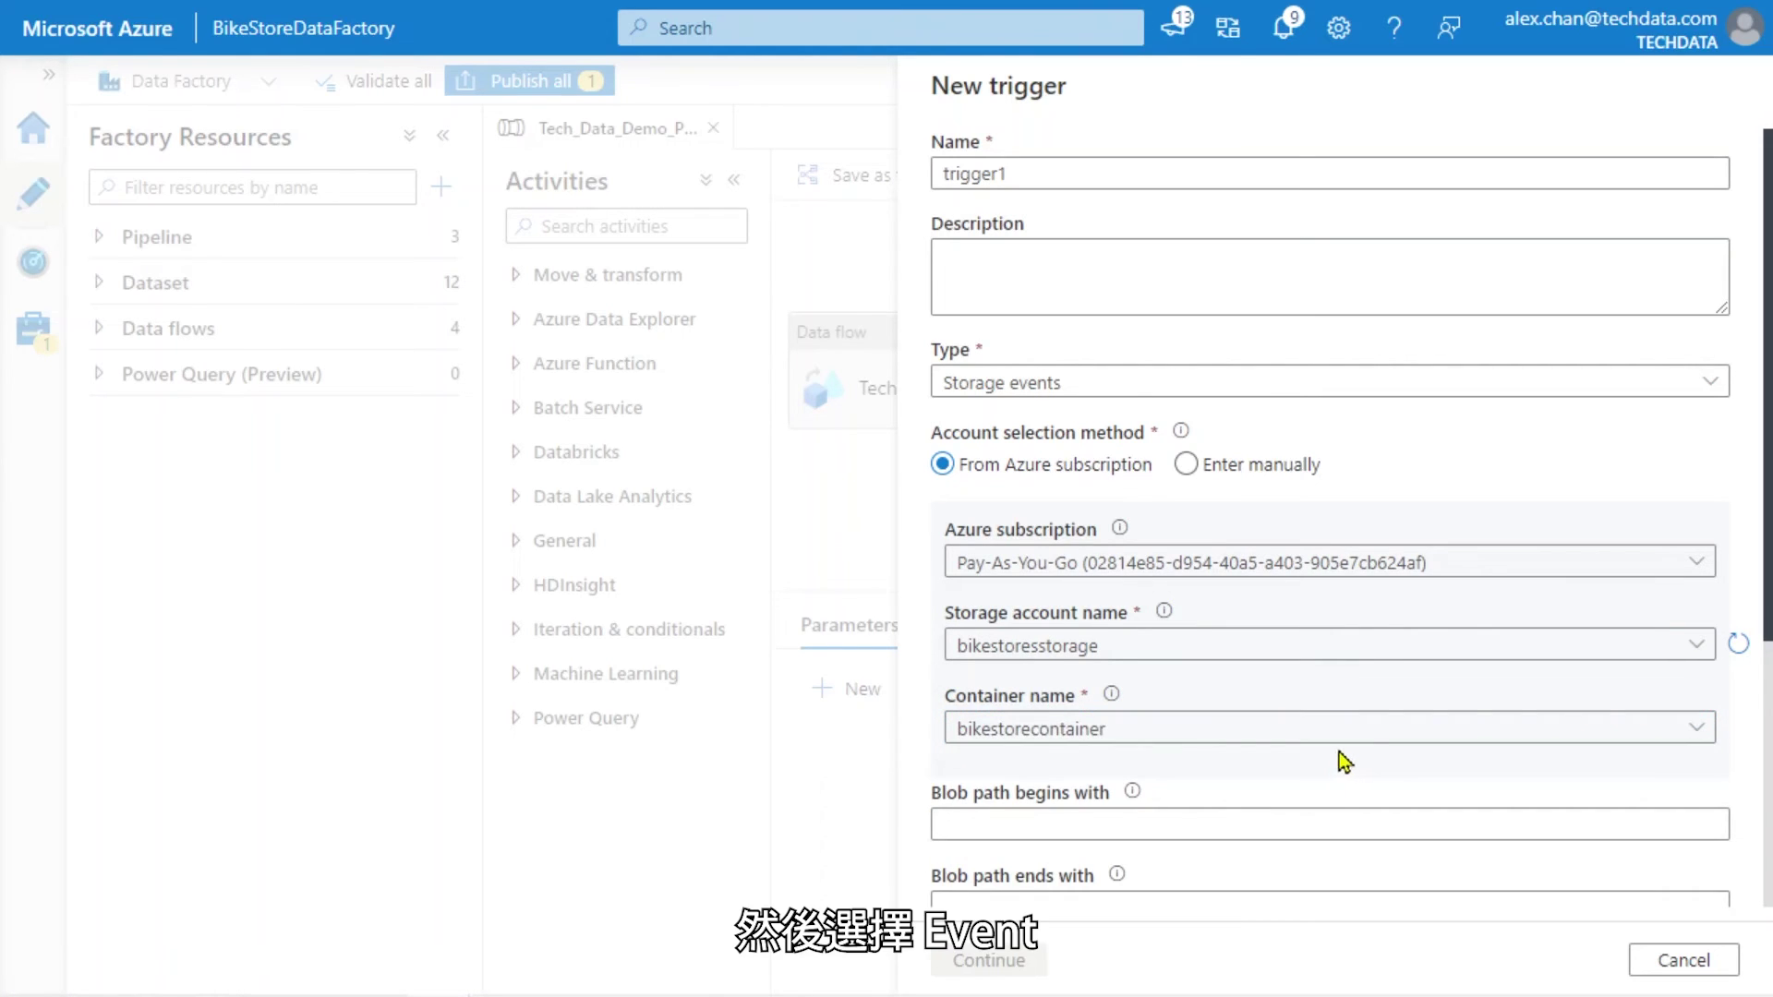
- Save the trigger with the Blob created event selected and publish all pending changes
{"action": "scroll", "coordinate": [1338, 764], "scroll_direction": "down", "scroll_amount": 3}
{"action": "left_click", "coordinate": [943, 736]}
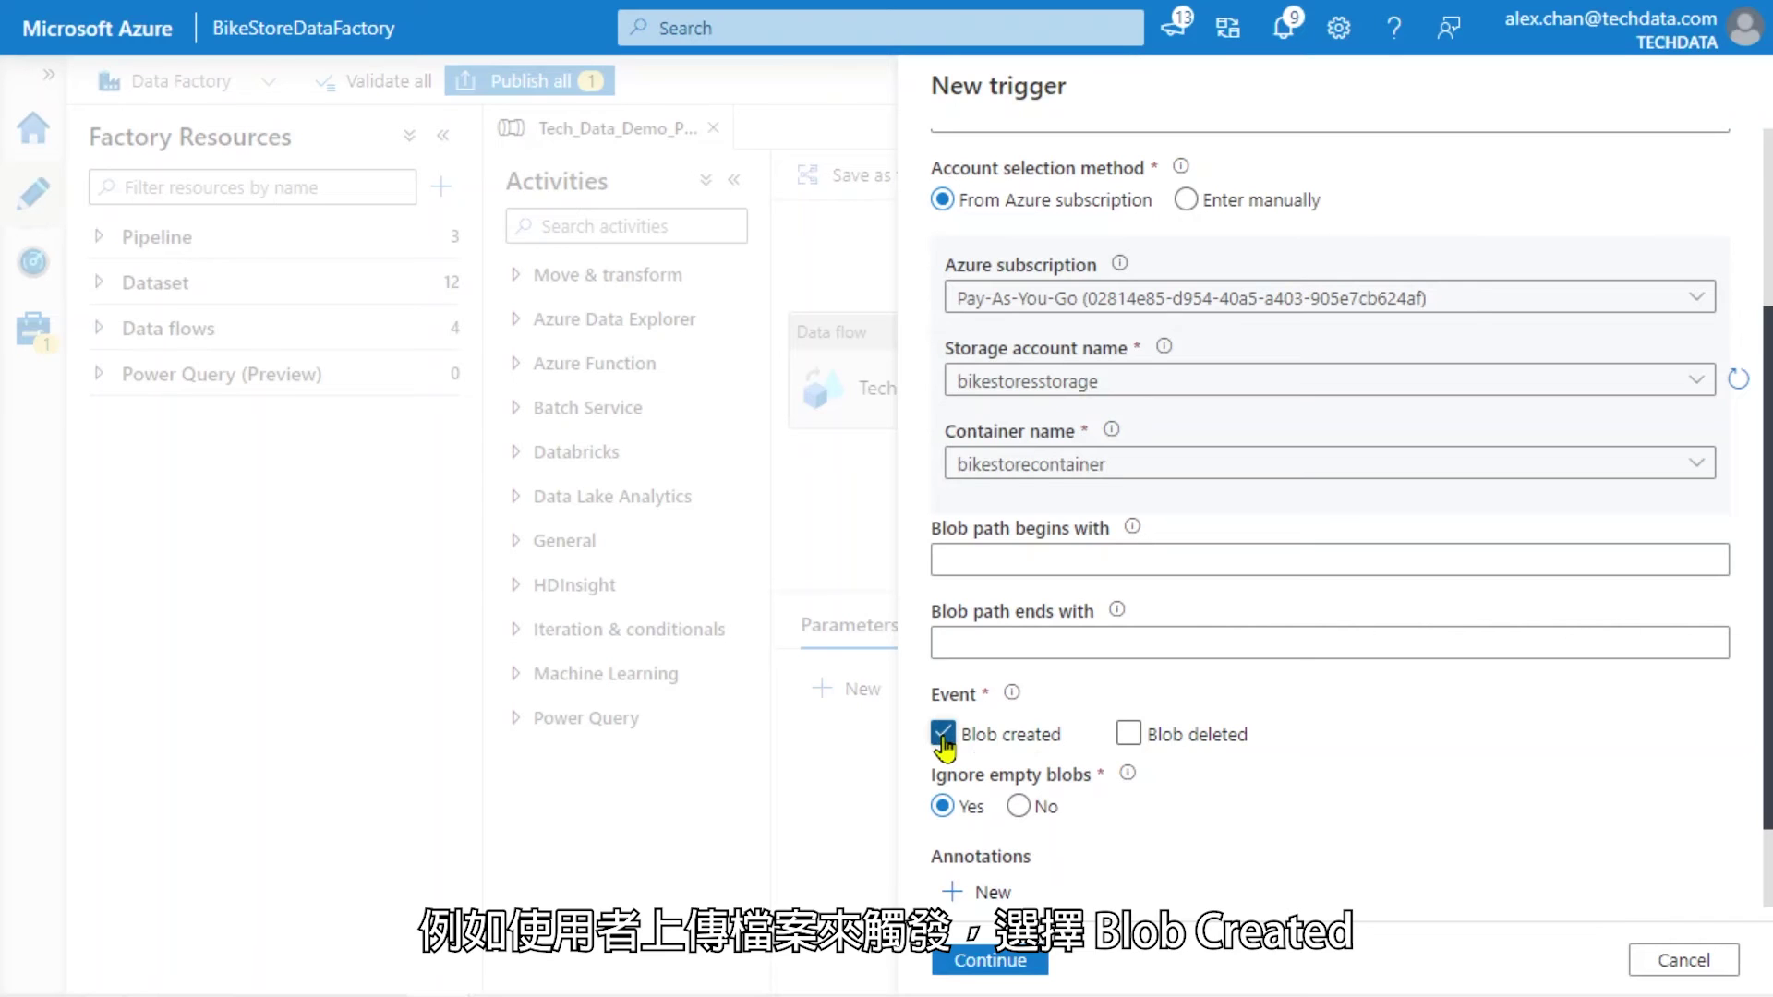
{"action": "left_click", "coordinate": [1010, 965]}
{"action": "left_click", "coordinate": [1014, 965]}
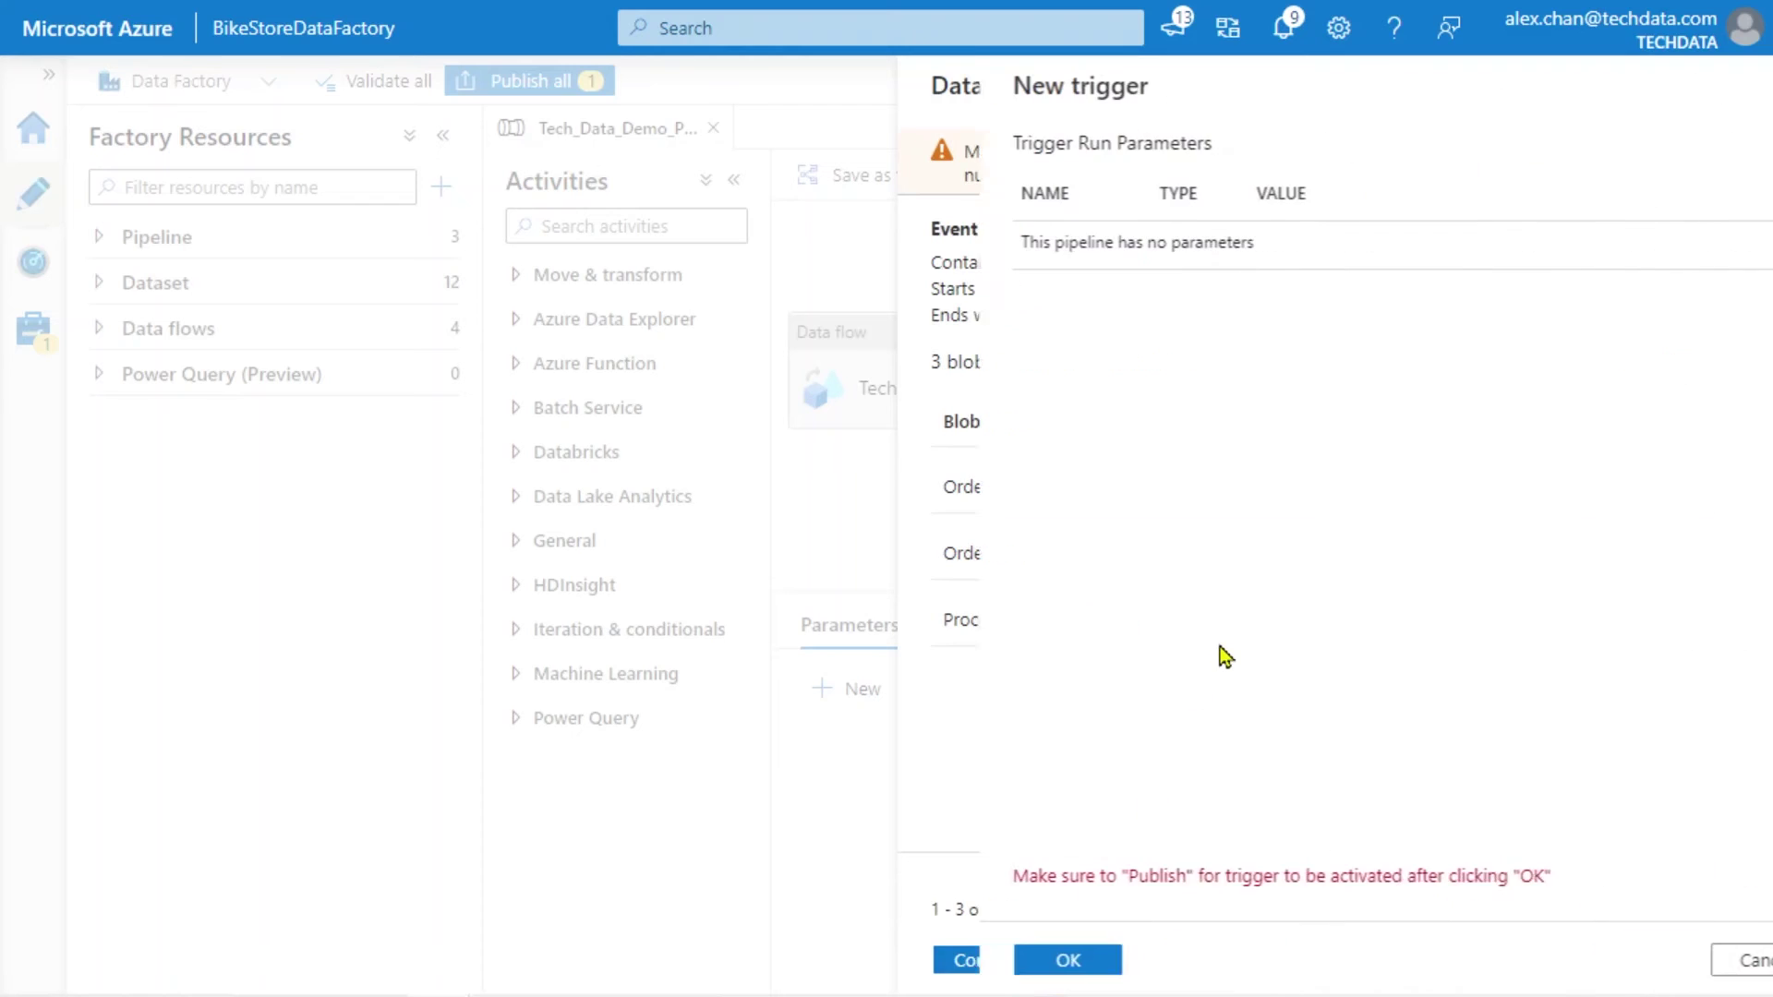
{"action": "left_click", "coordinate": [987, 960]}
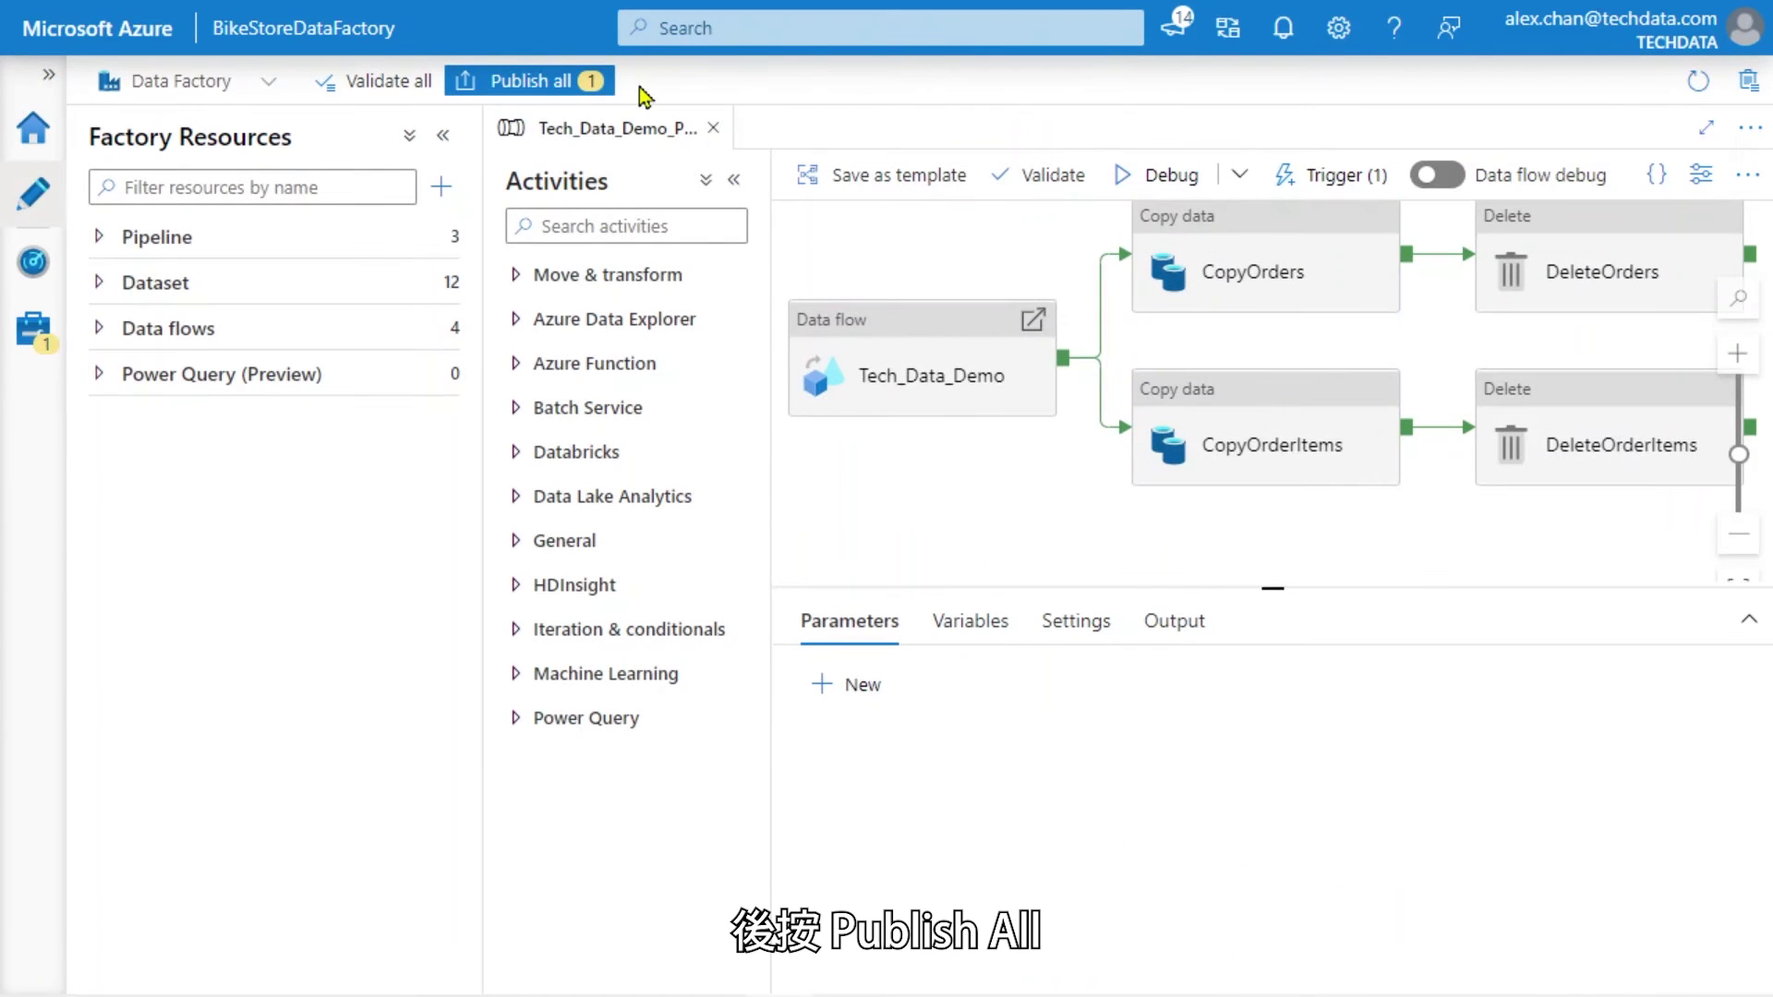
{"action": "left_click", "coordinate": [585, 92]}
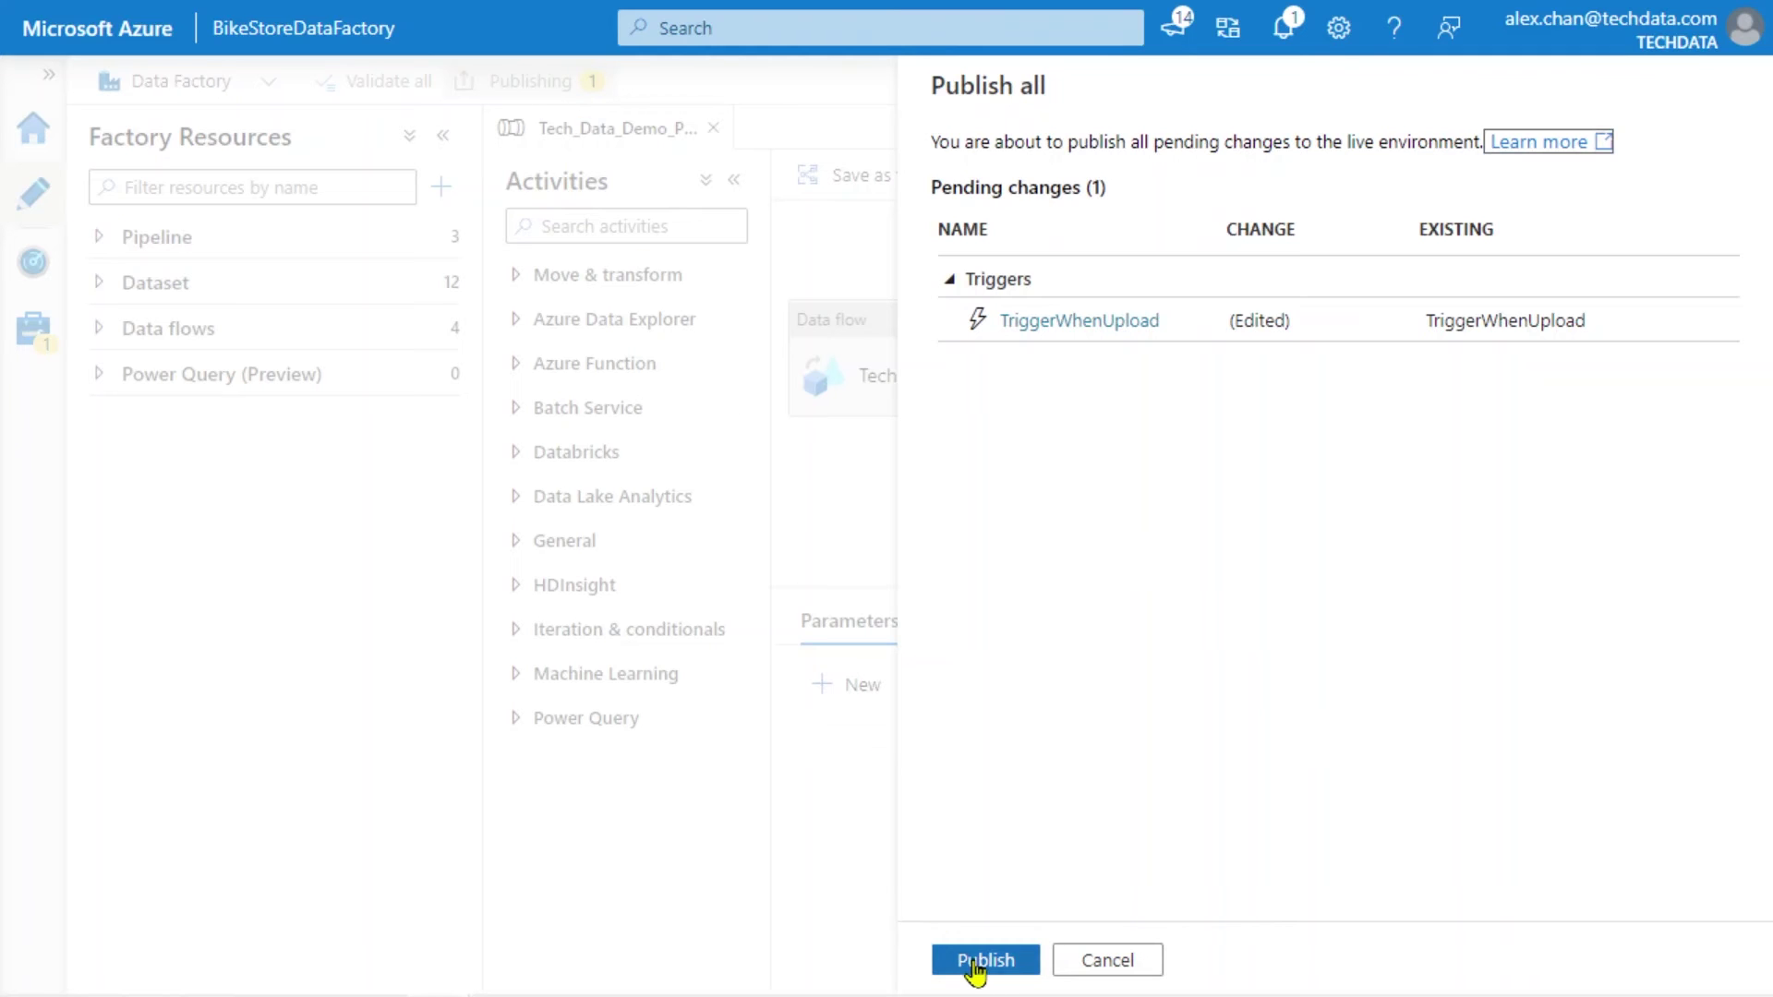
{"action": "left_click", "coordinate": [985, 960]}
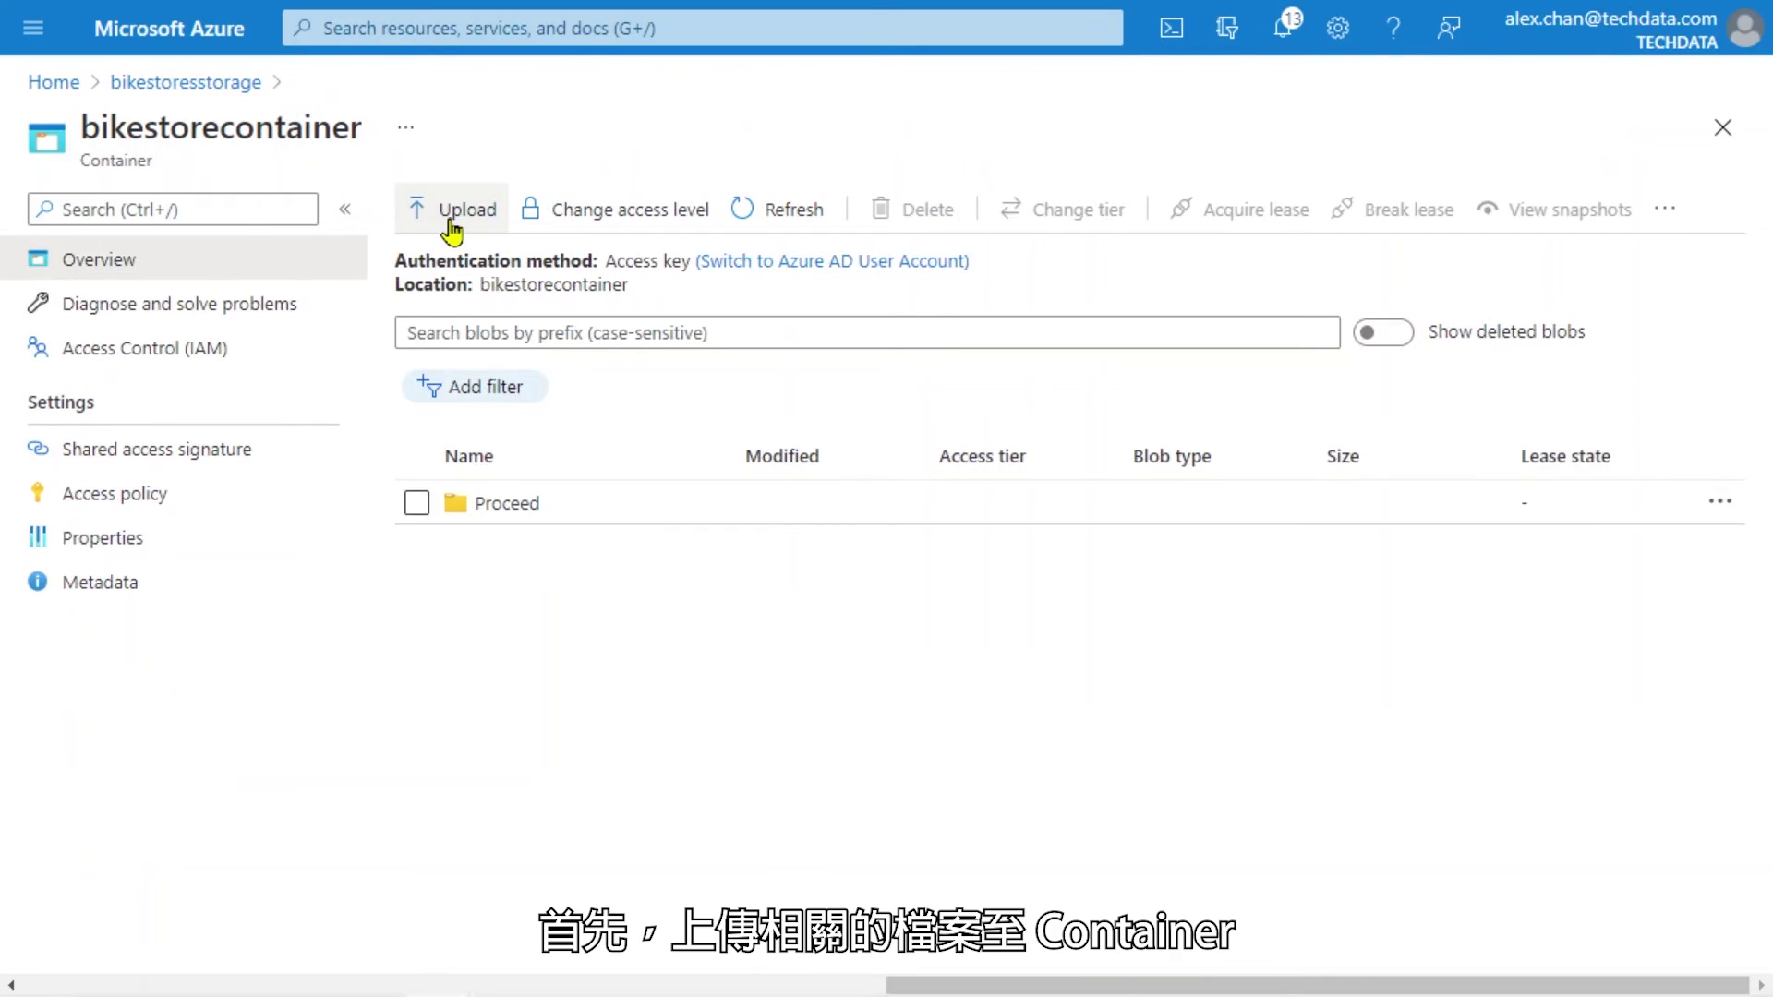
- In the Azure portal, upload Order_items.csv and Orders.csv from the Store1 folder to bikestorecontainer
{"action": "left_click", "coordinate": [445, 215]}
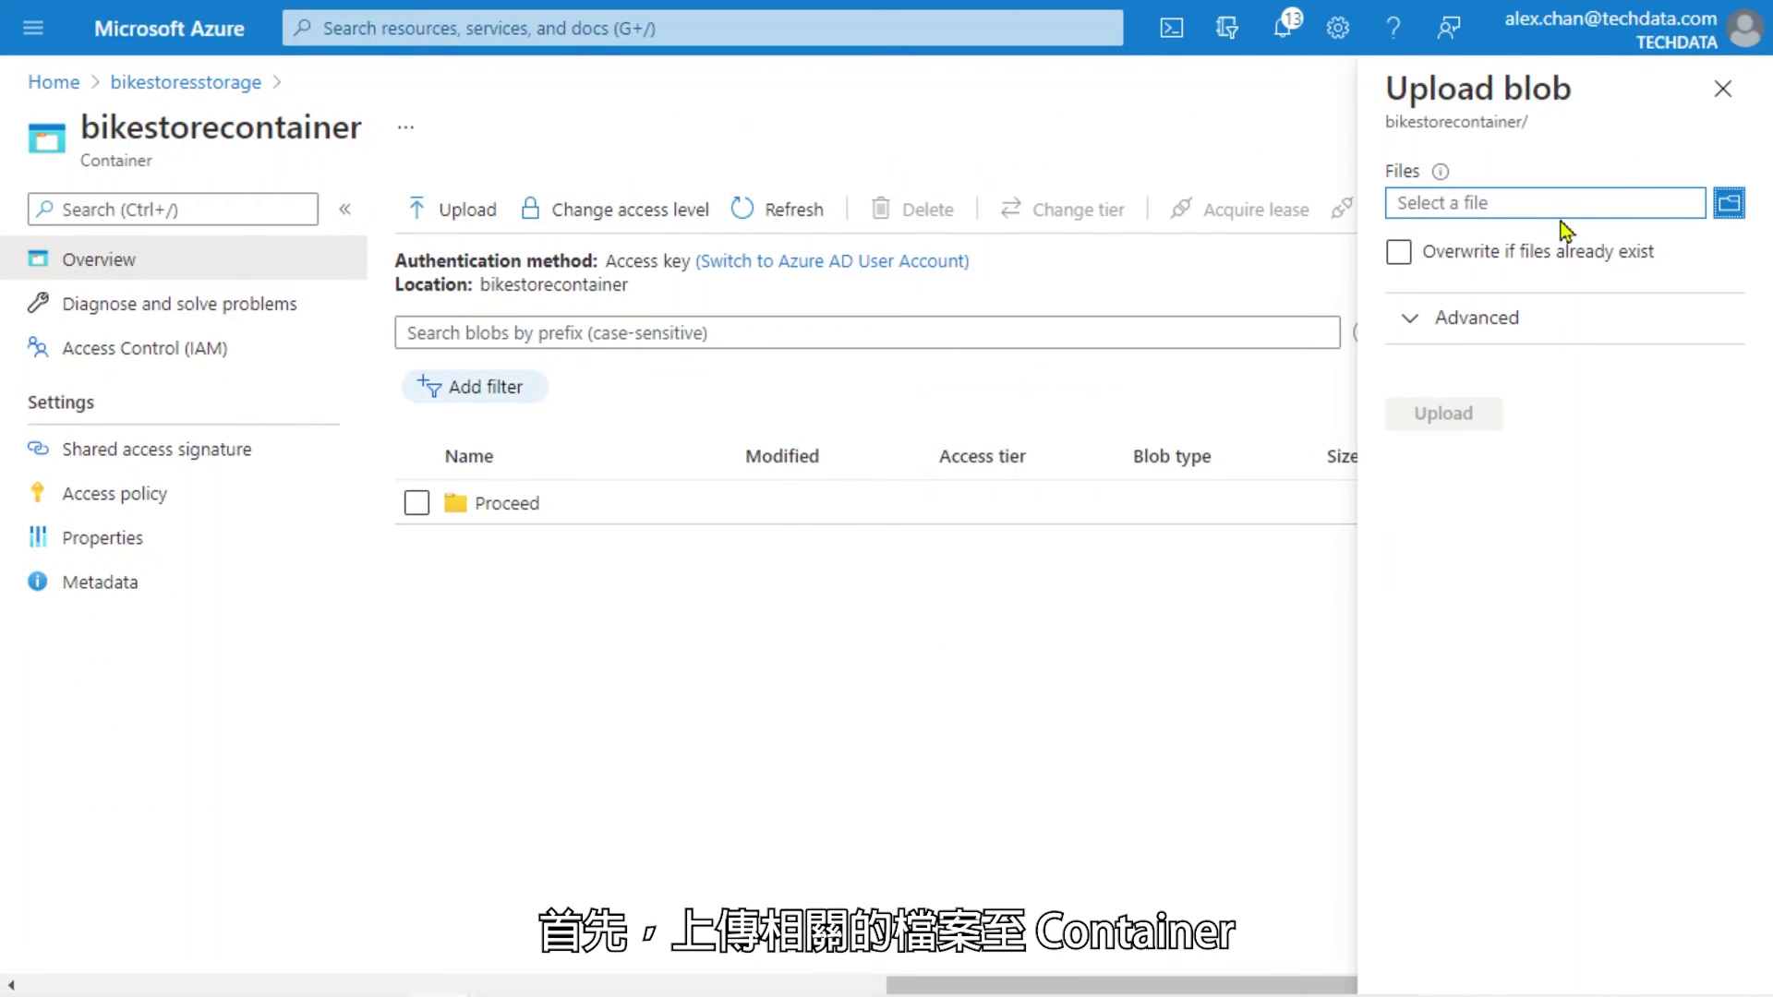
{"action": "left_click", "coordinate": [1729, 204]}
{"action": "left_click_drag", "start_coordinate": [703, 312], "coordinate": [452, 202]}
{"action": "left_click", "coordinate": [828, 618]}
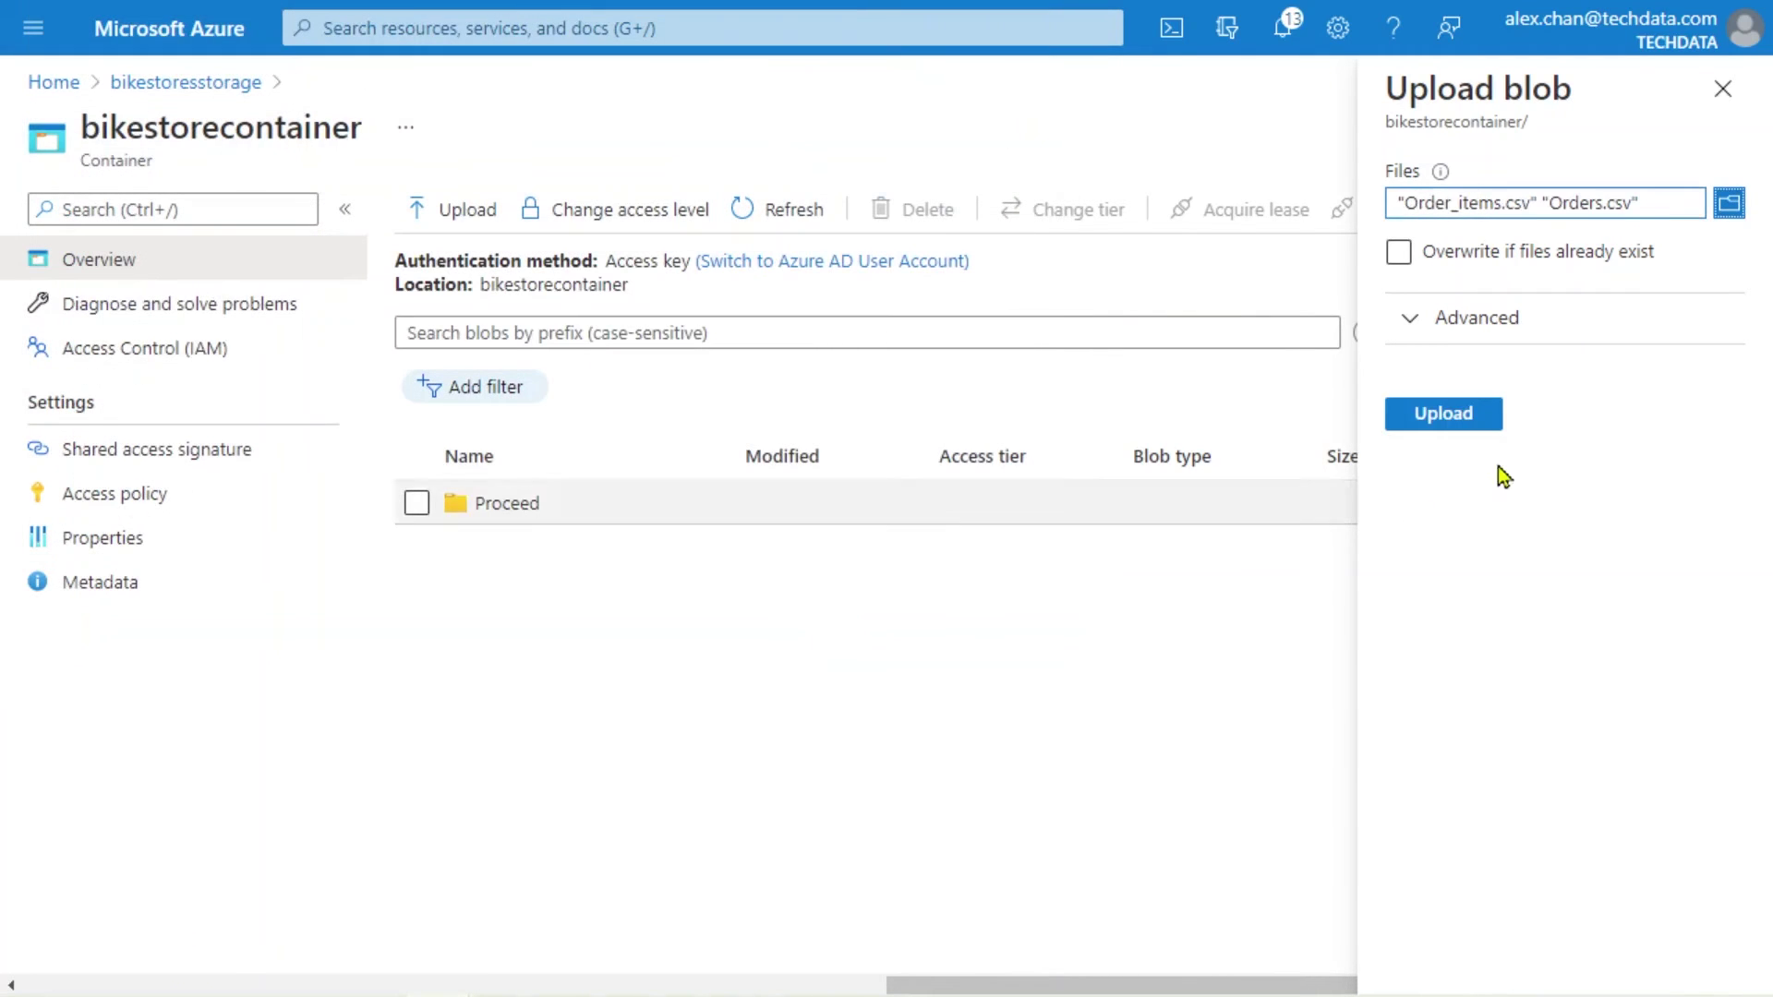
{"action": "left_click", "coordinate": [1492, 420]}
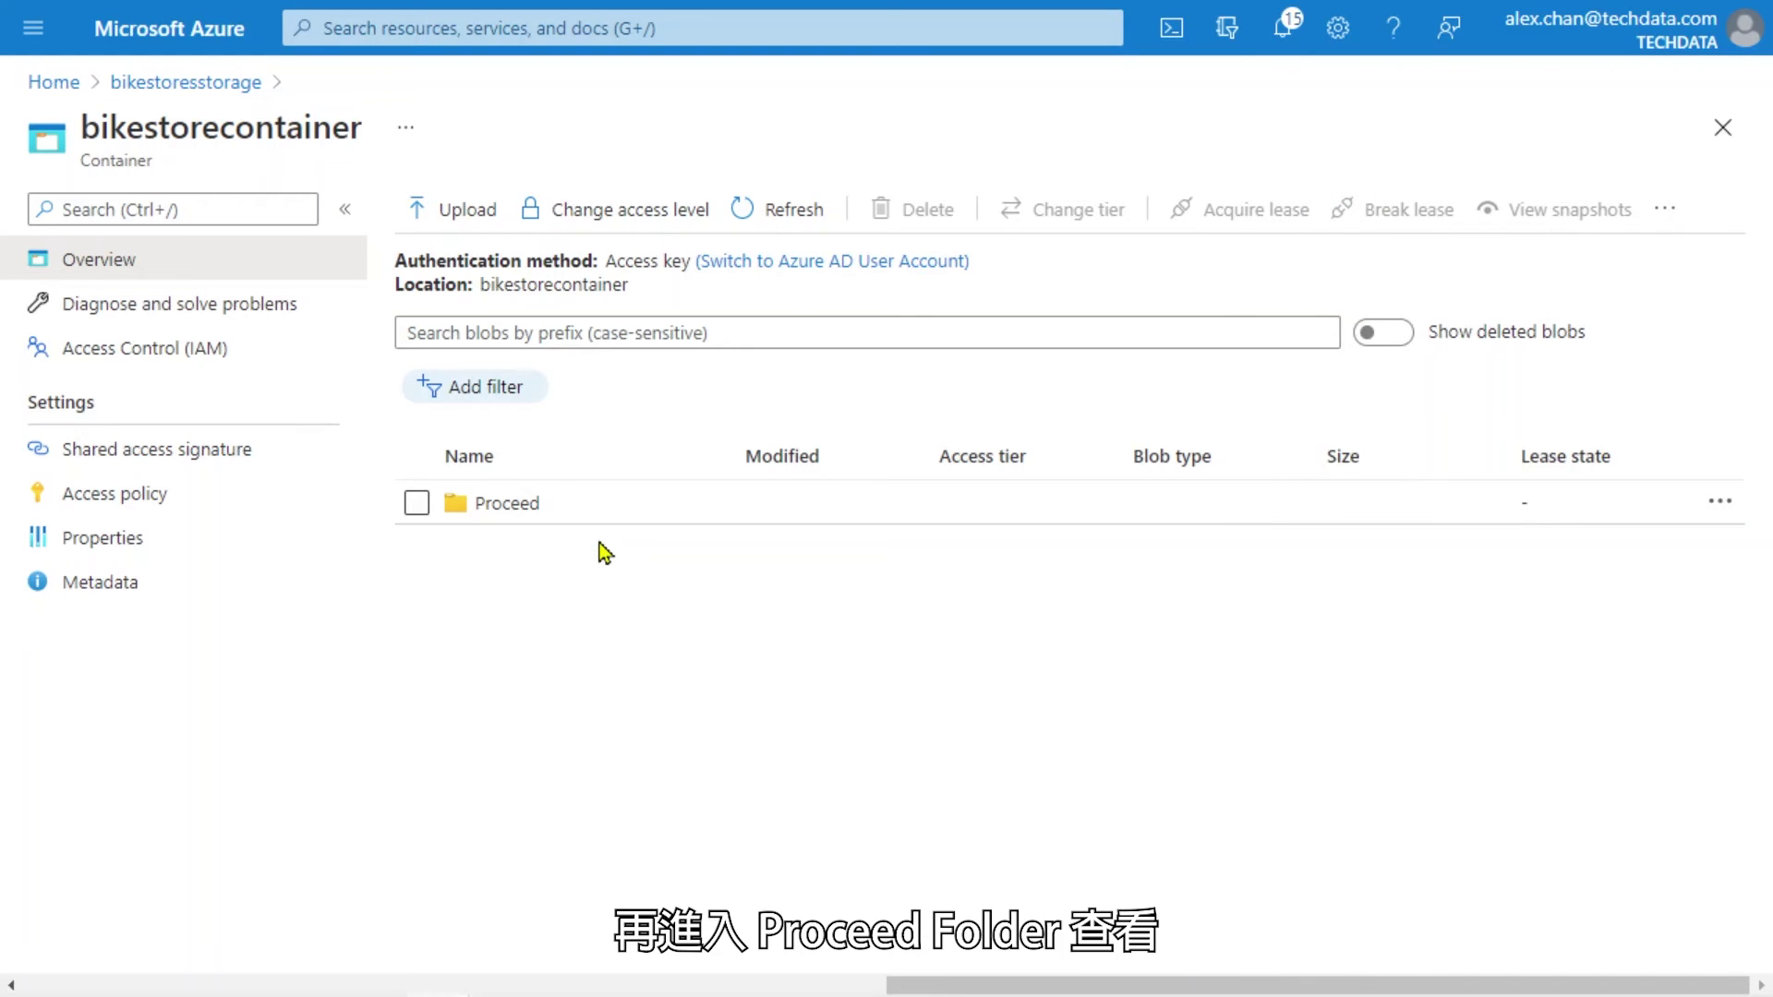
- Check the container's Proceed folder, and review the top 1000 rows of dbo.TechDataDemoSink in the Tech_Data_Demo_Data_Sink query editor
{"action": "left_click", "coordinate": [520, 508]}
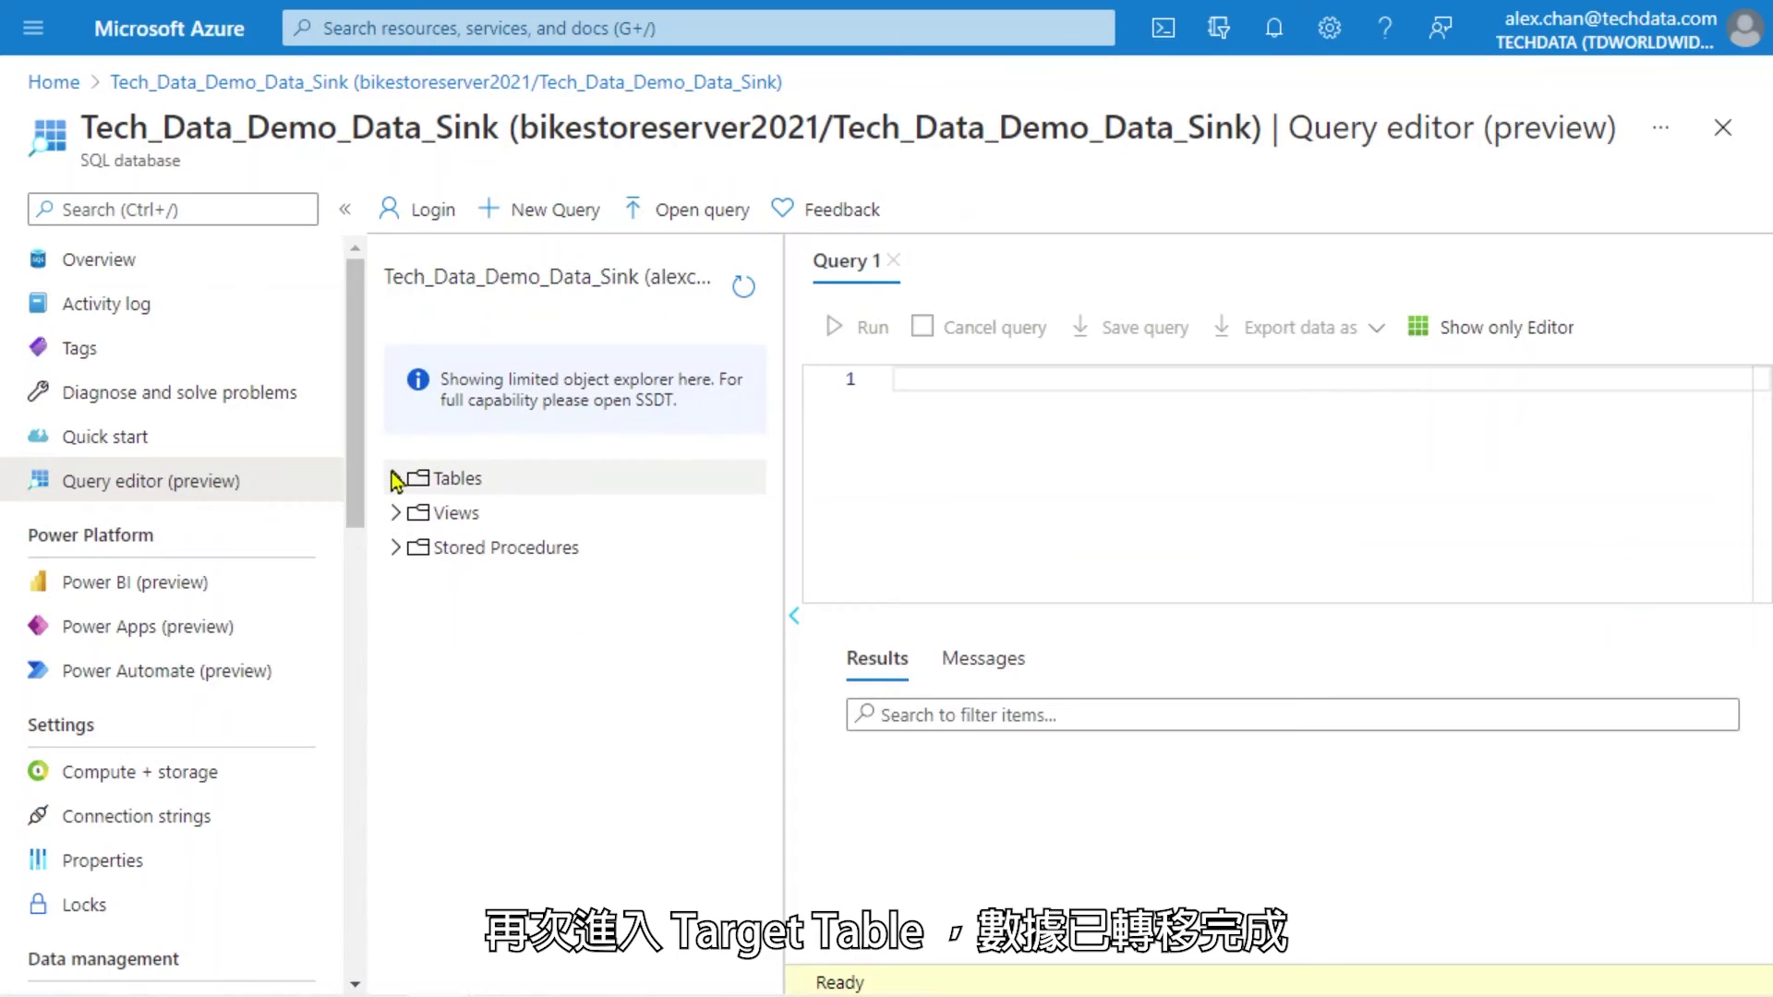
{"action": "left_click", "coordinate": [409, 478]}
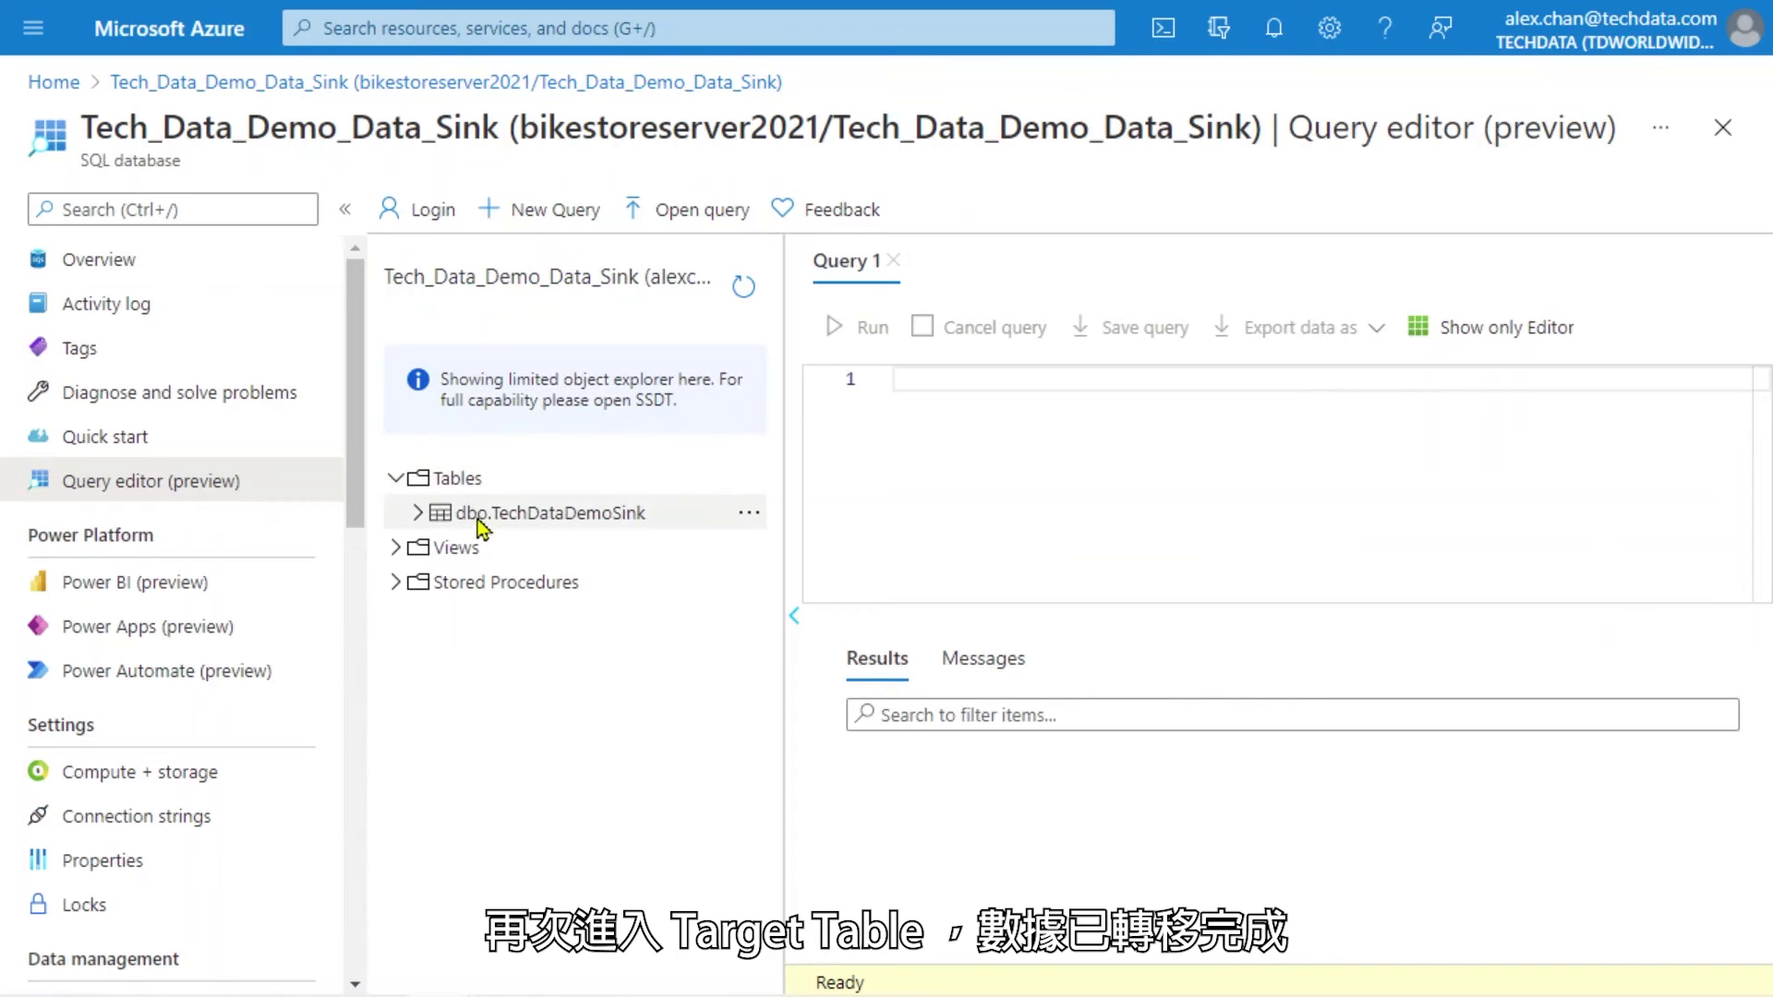
{"action": "right_click", "coordinate": [487, 524]}
{"action": "left_click", "coordinate": [506, 545]}
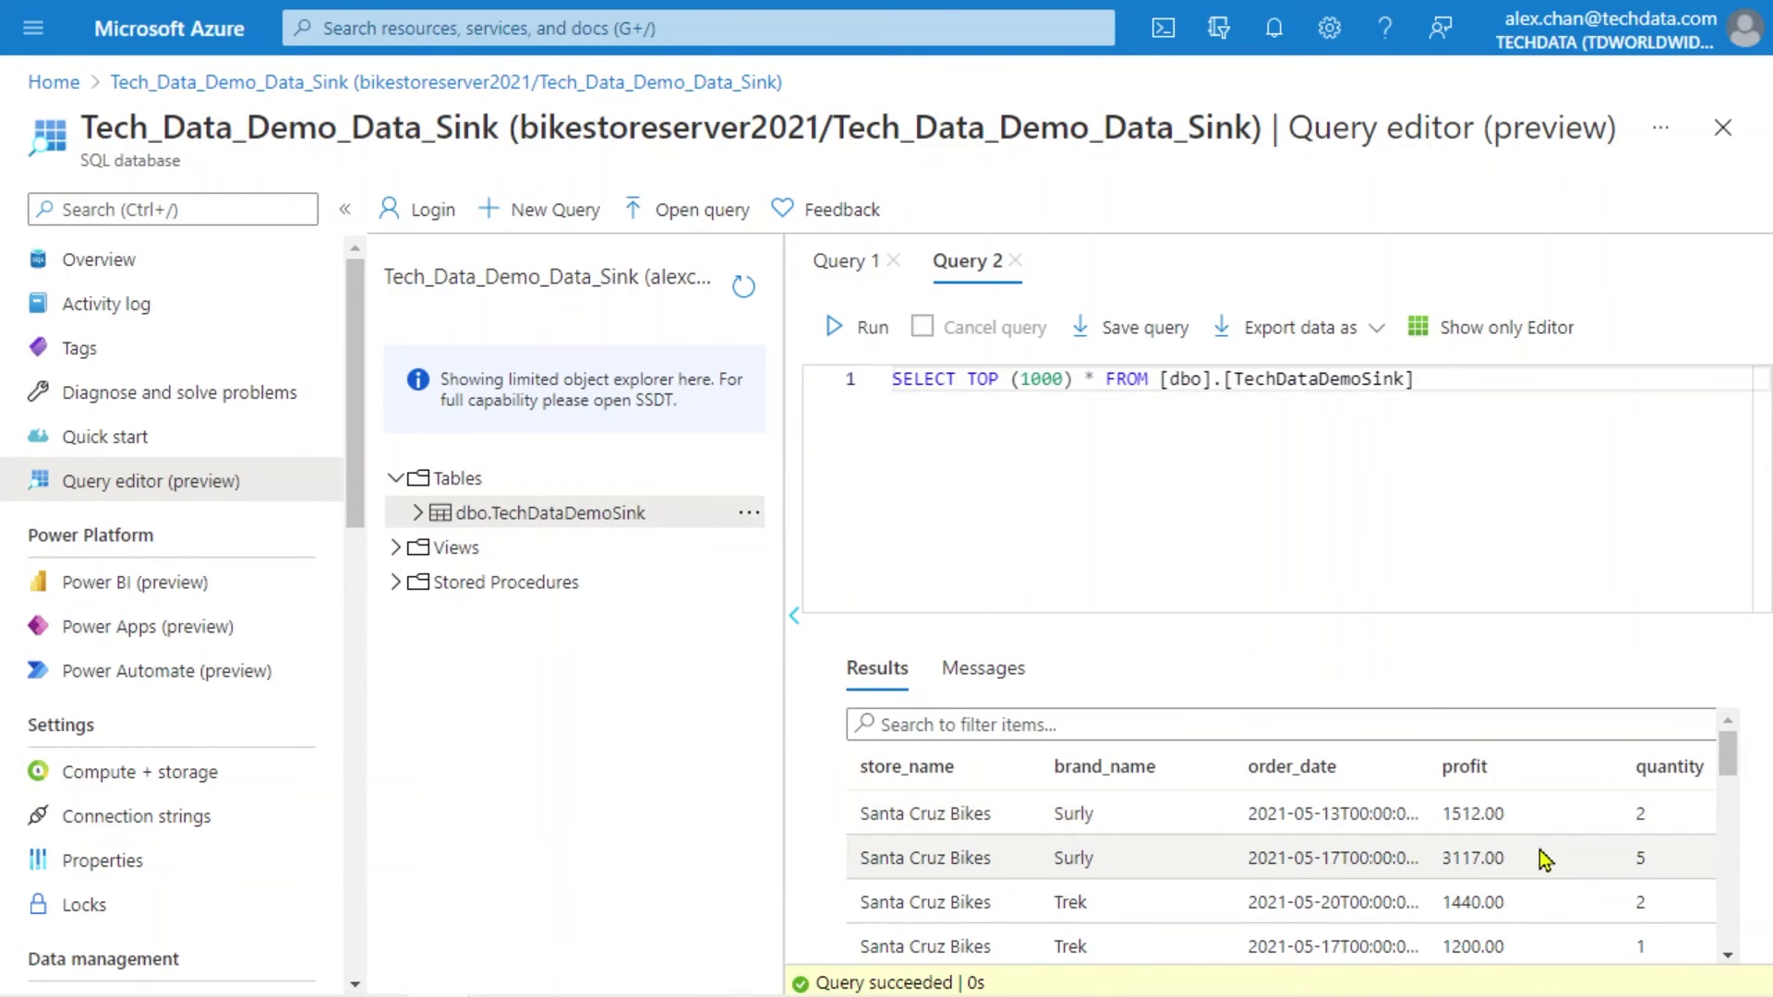
{"action": "scroll", "coordinate": [1543, 859], "scroll_direction": "down", "scroll_amount": 3}
{"action": "scroll", "coordinate": [1542, 863], "scroll_direction": "down", "scroll_amount": 2}
{"action": "scroll", "coordinate": [1551, 859], "scroll_direction": "down", "scroll_amount": 3}
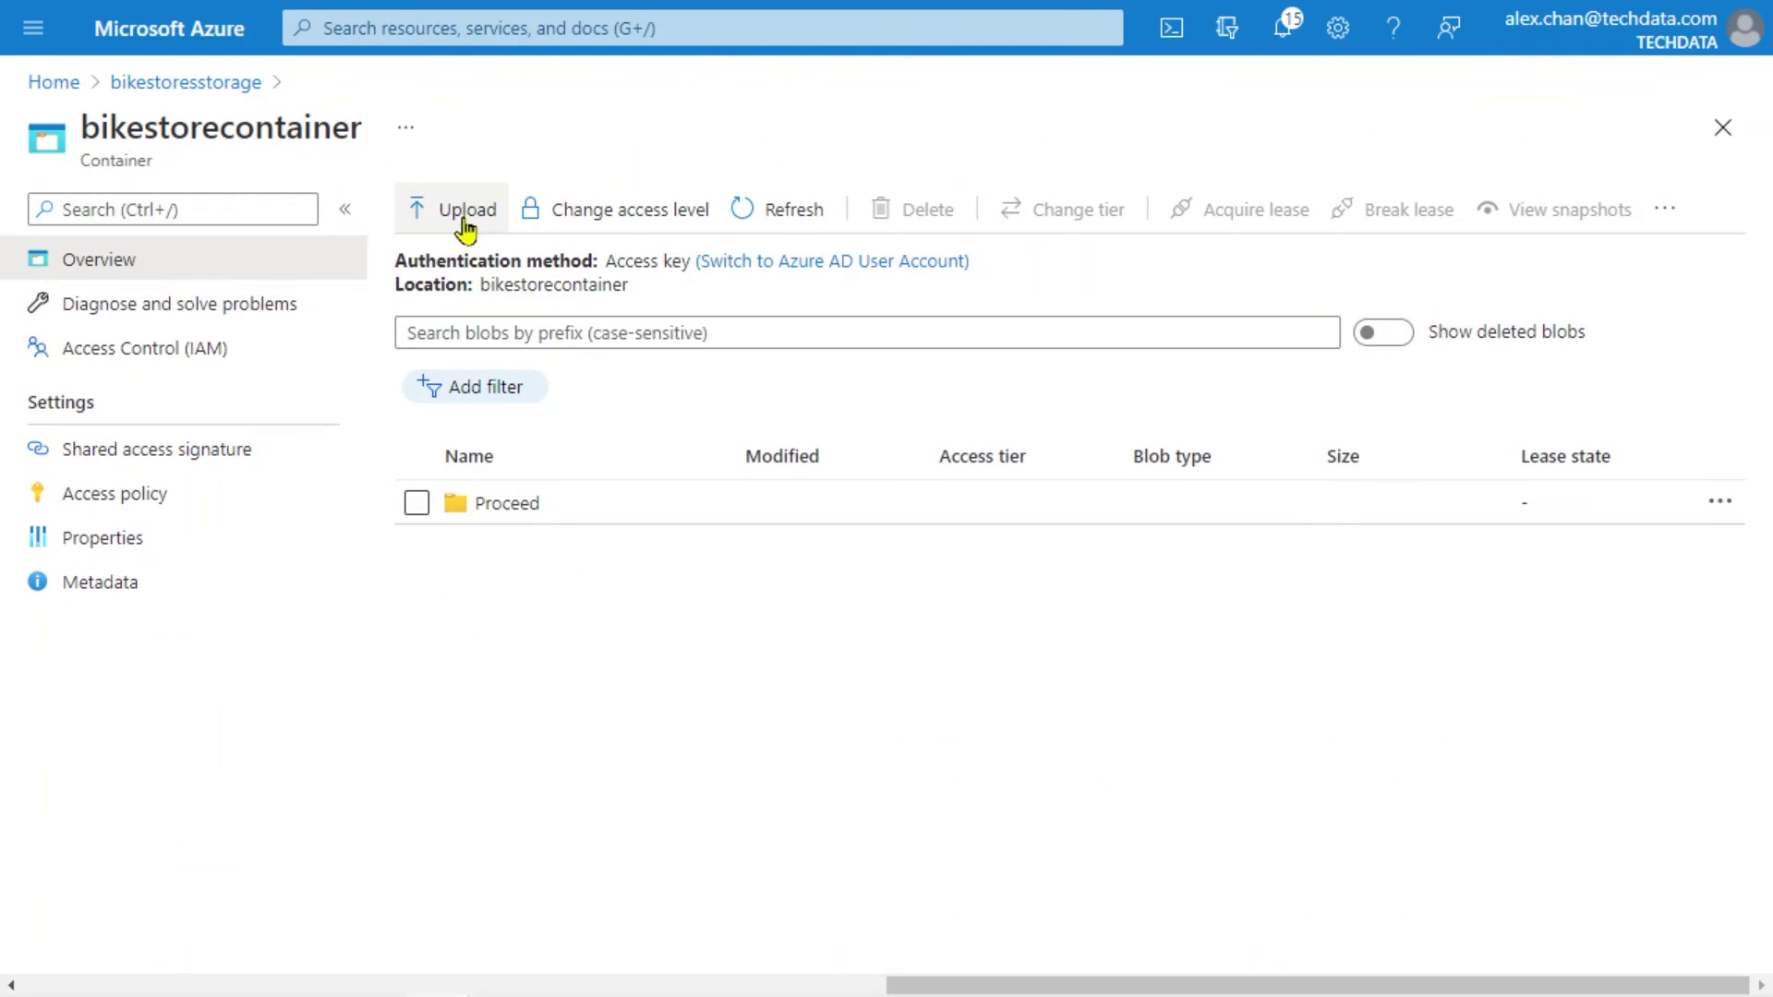
- Upload Order_items.csv and Orders.csv from the Store2 folder to bikestorecontainer
{"action": "left_click", "coordinate": [462, 221]}
{"action": "left_click", "coordinate": [1730, 203]}
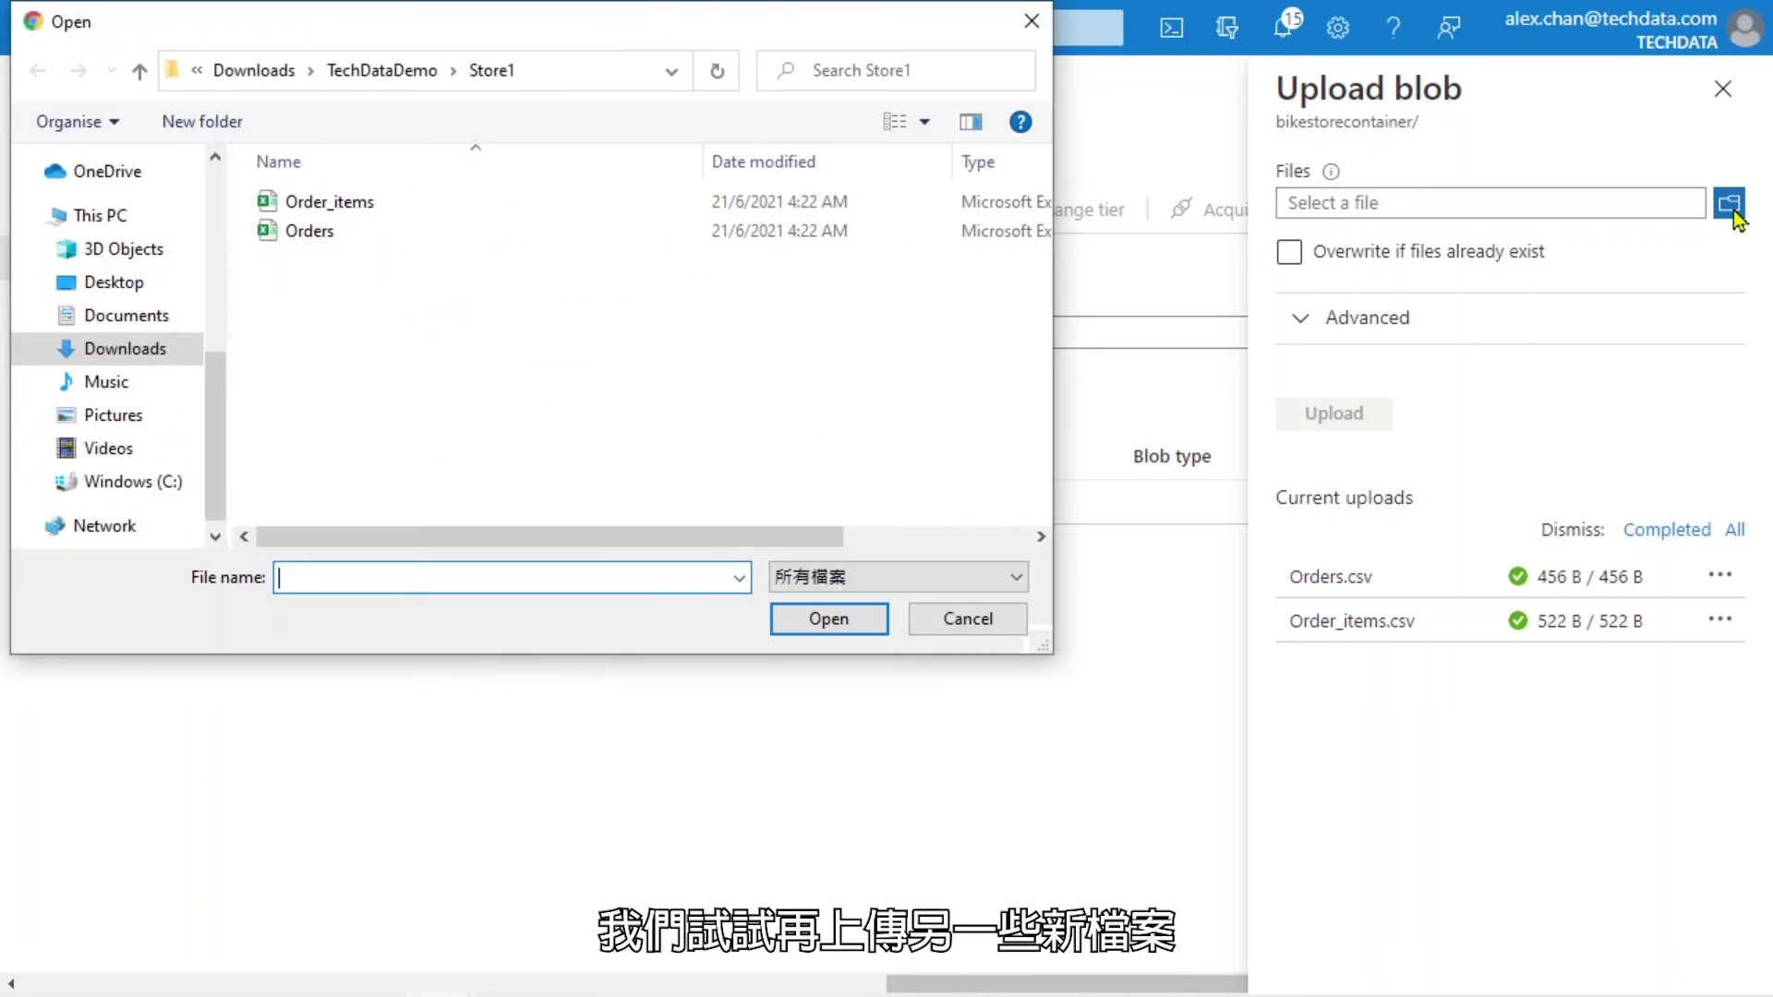
{"action": "left_click", "coordinate": [396, 72]}
{"action": "double_click", "coordinate": [277, 236]}
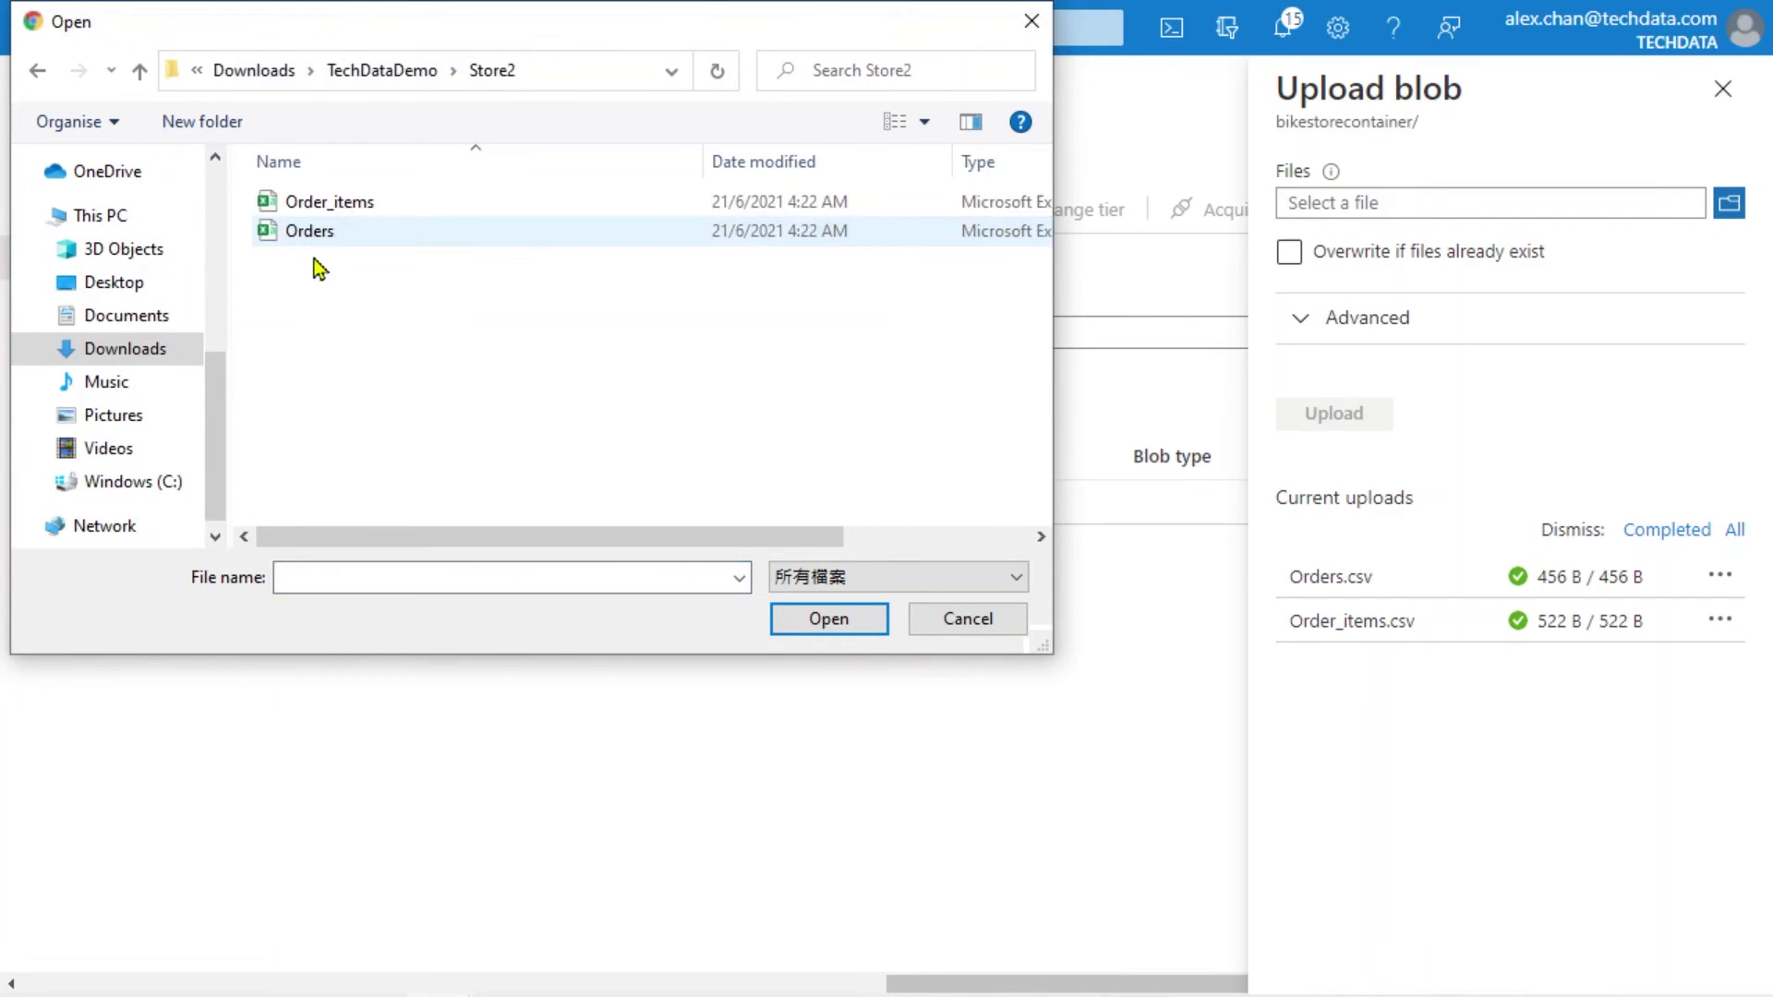
{"action": "left_click_drag", "start_coordinate": [418, 322], "coordinate": [363, 198]}
{"action": "left_click", "coordinate": [828, 618]}
{"action": "left_click", "coordinate": [1333, 418]}
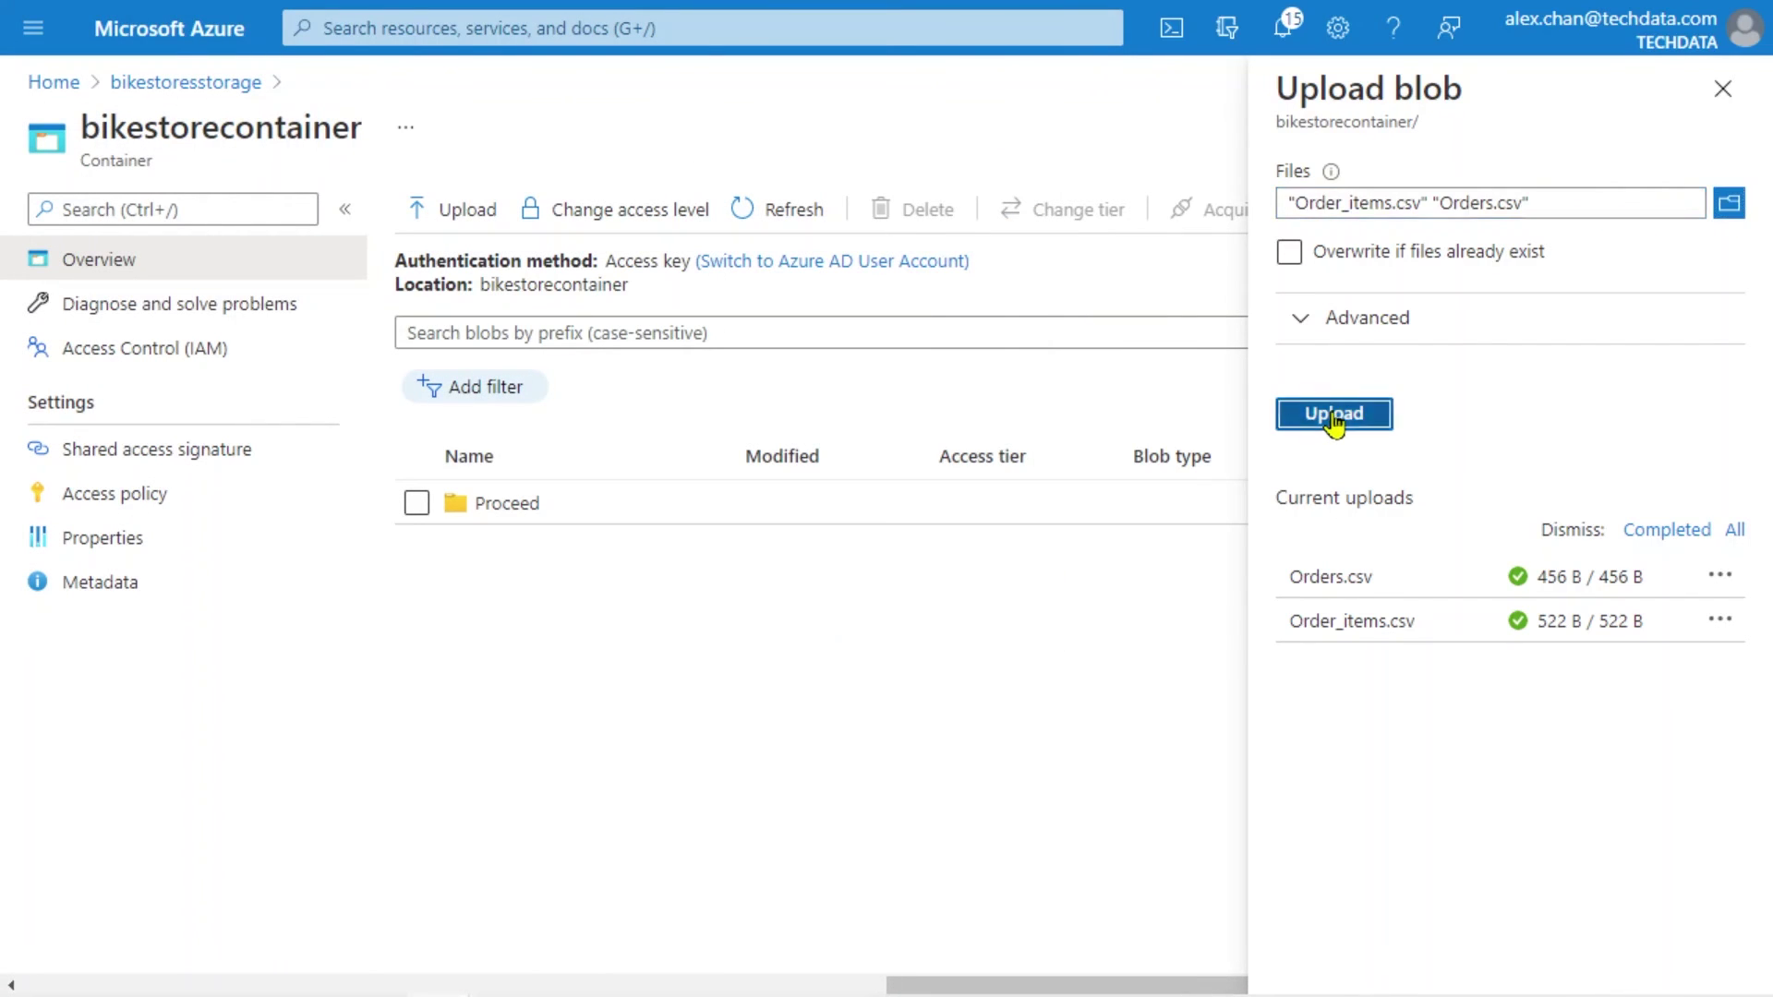
{"action": "left_click", "coordinate": [1013, 739]}
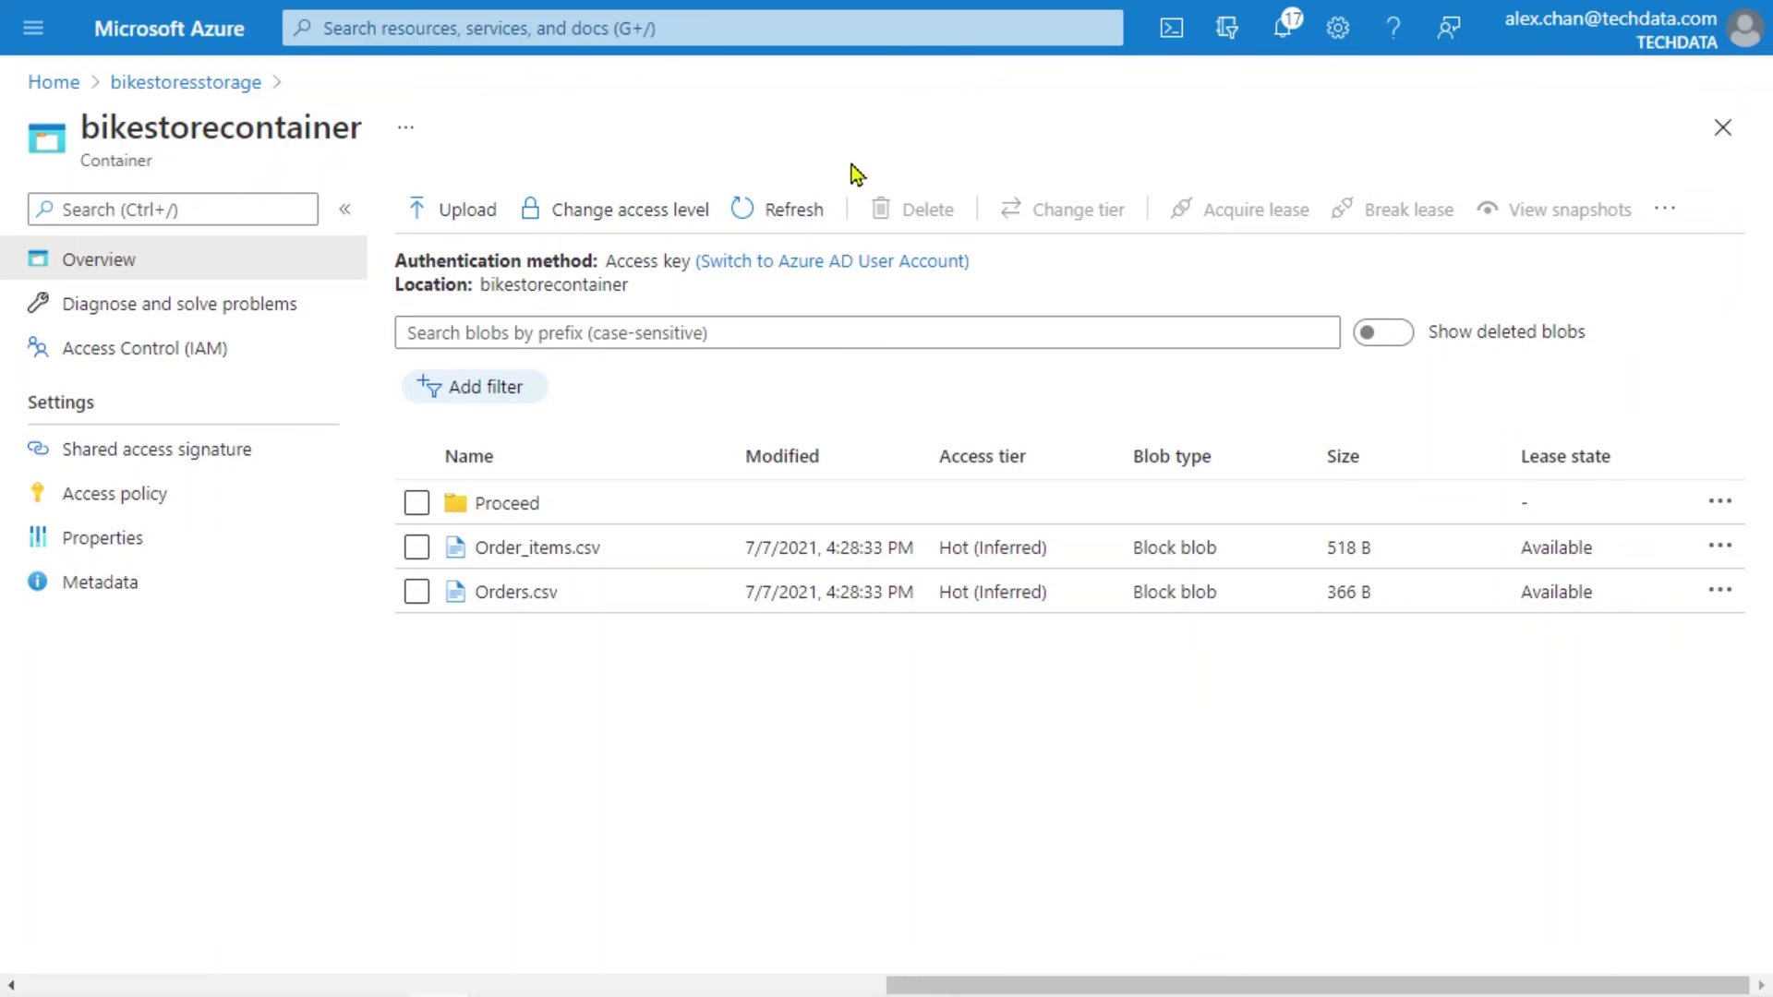
- Refresh the container and check its Proceed folder, and query the top 1000 rows of dbo.TechDataDemoSink again to review the data
{"action": "left_click", "coordinate": [808, 211]}
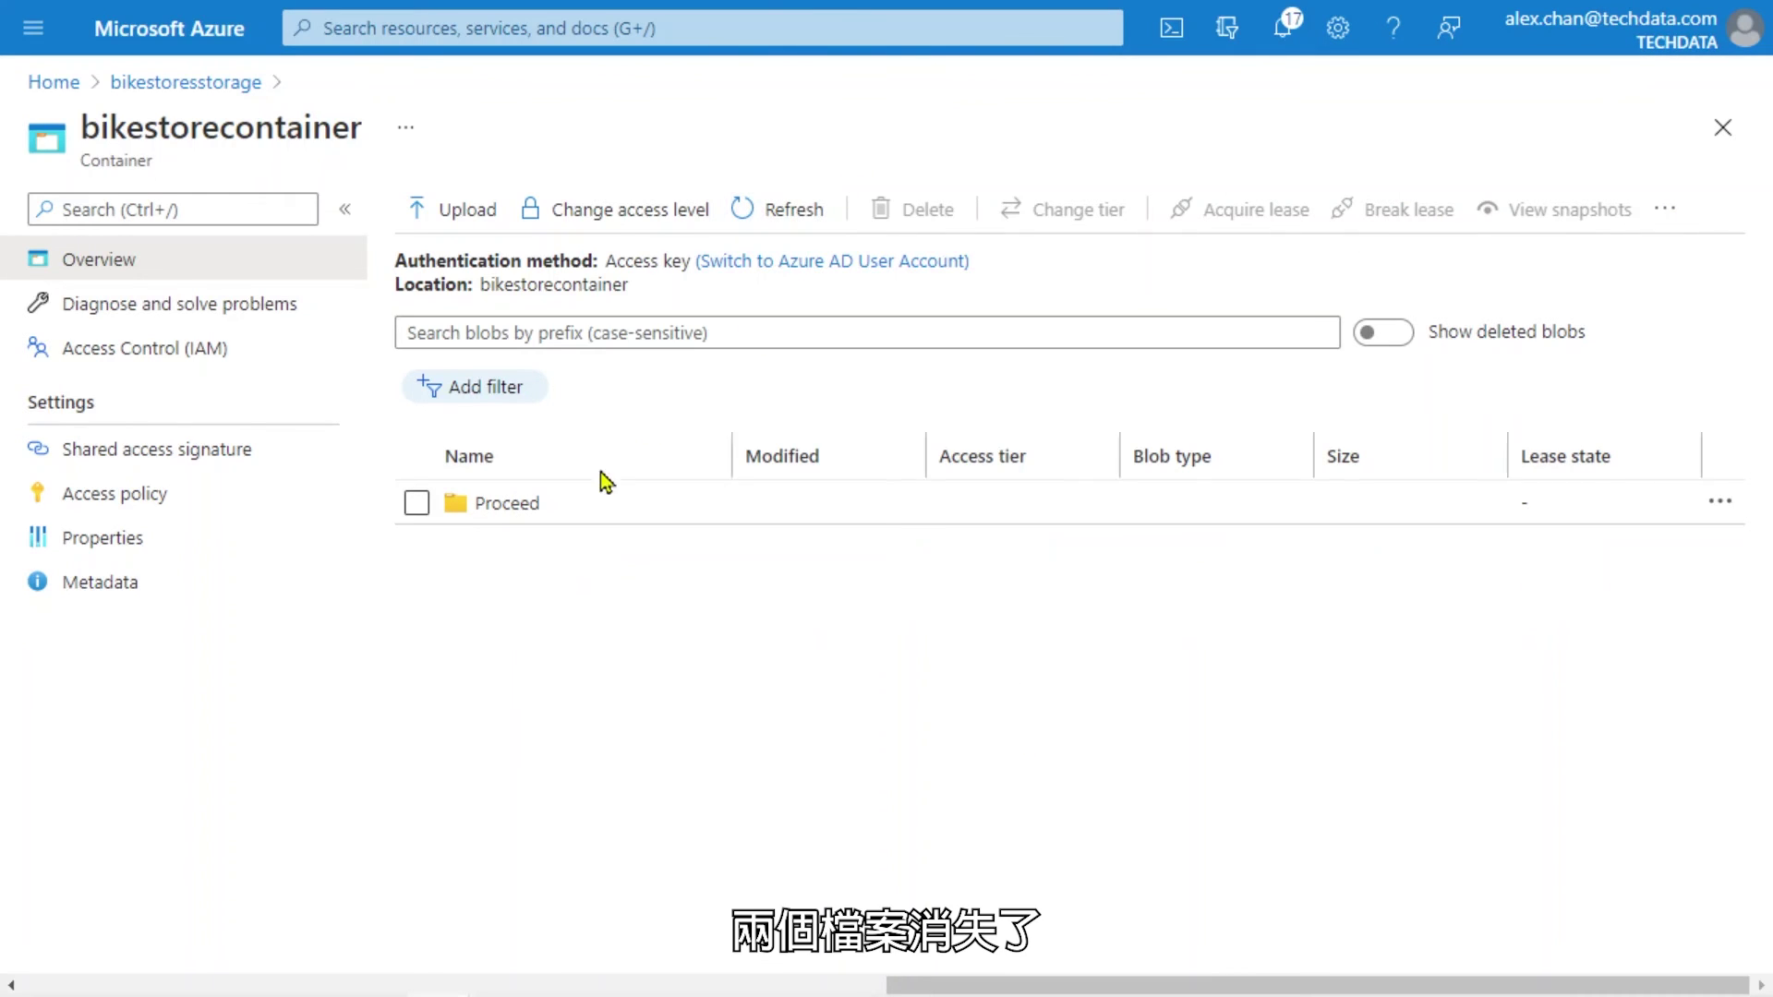
{"action": "left_click", "coordinate": [535, 520]}
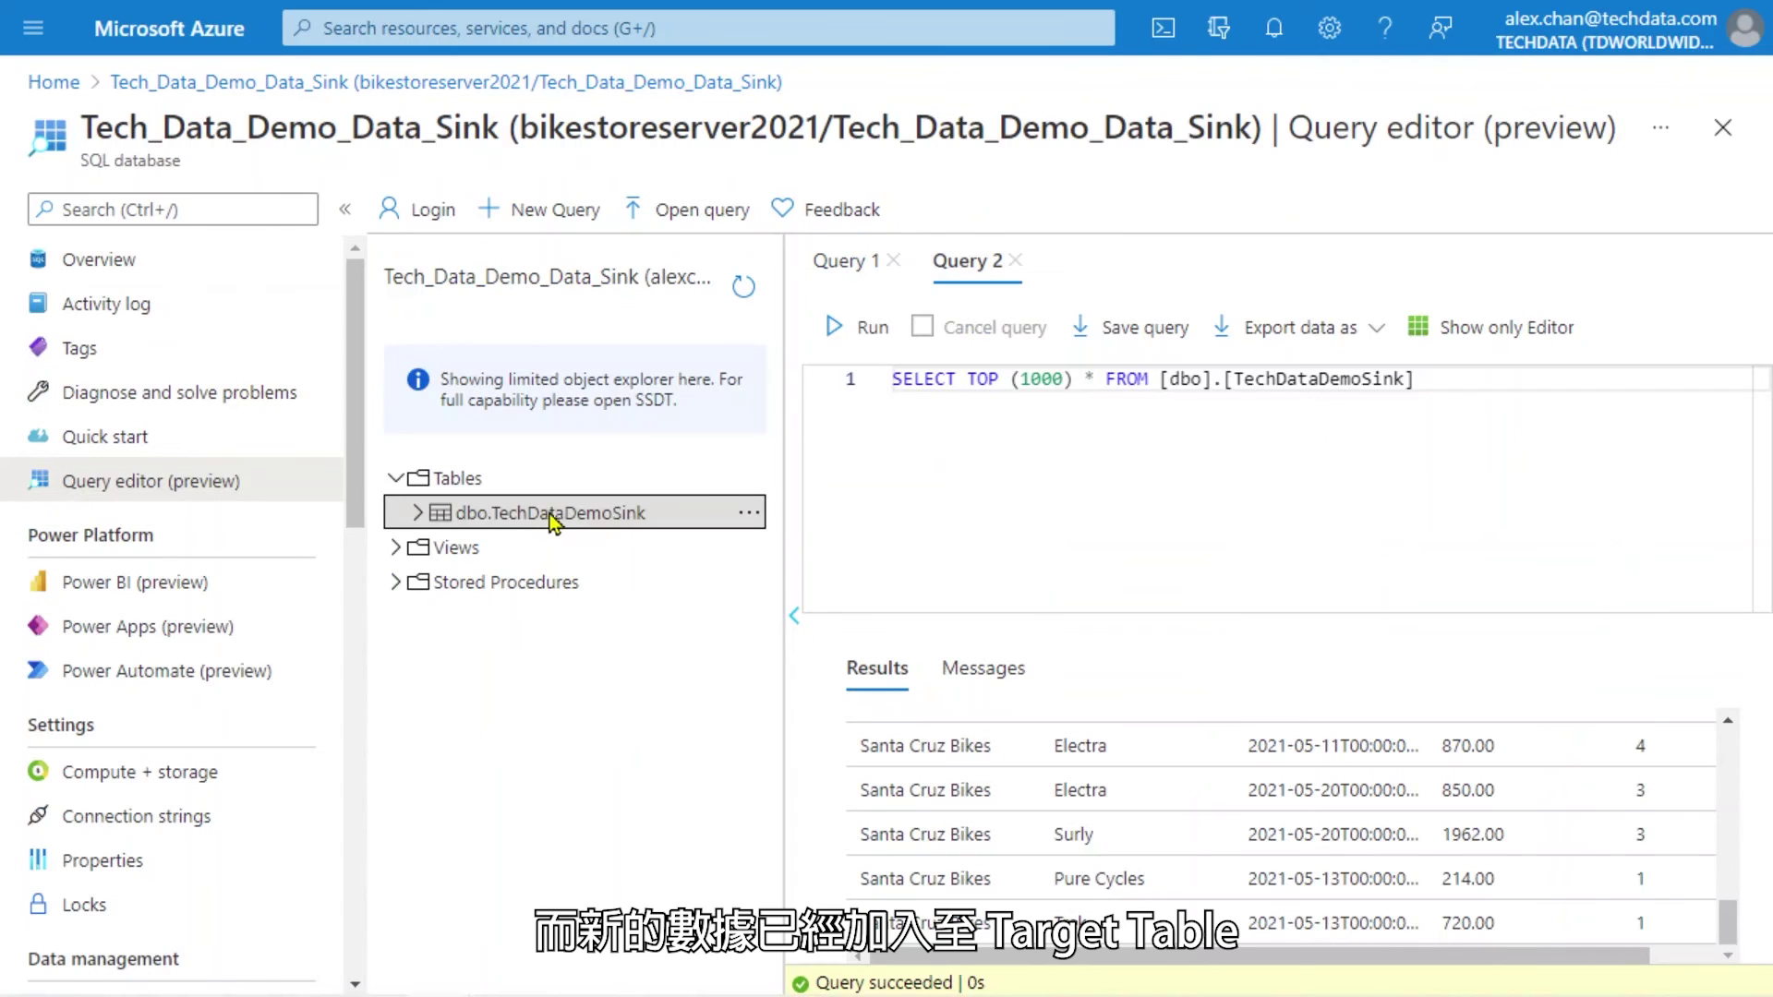
{"action": "right_click", "coordinate": [551, 514]}
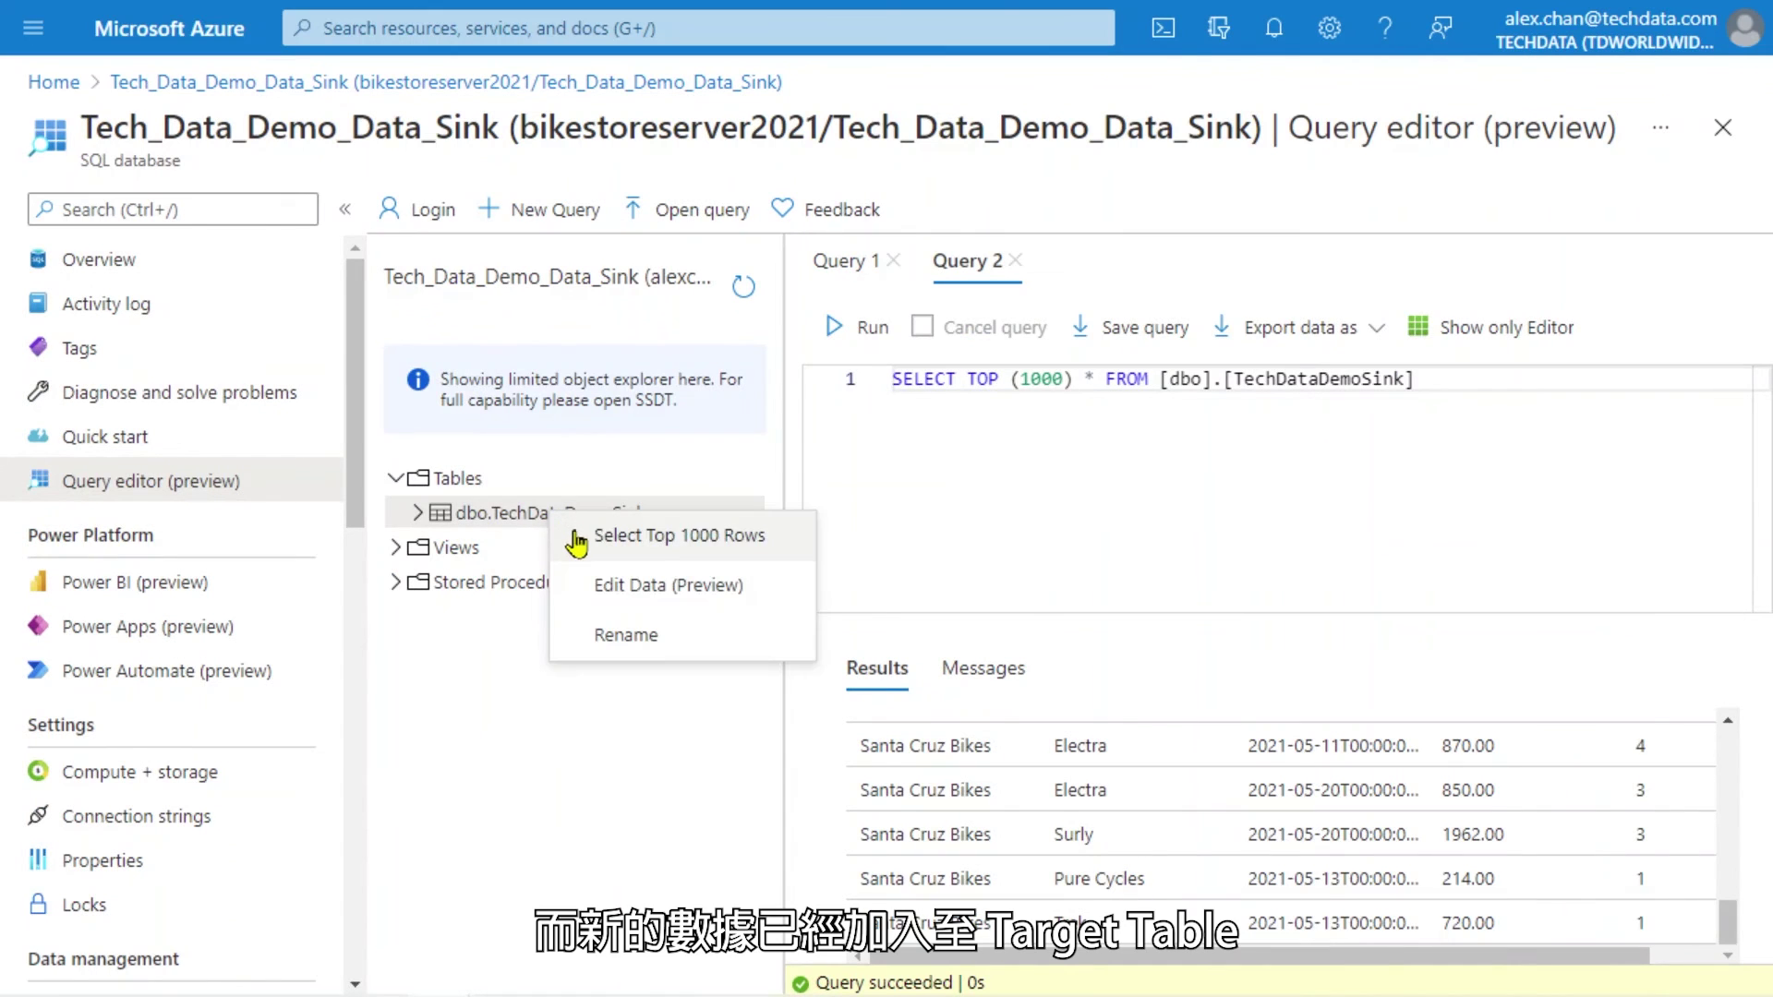
{"action": "left_click", "coordinate": [576, 543]}
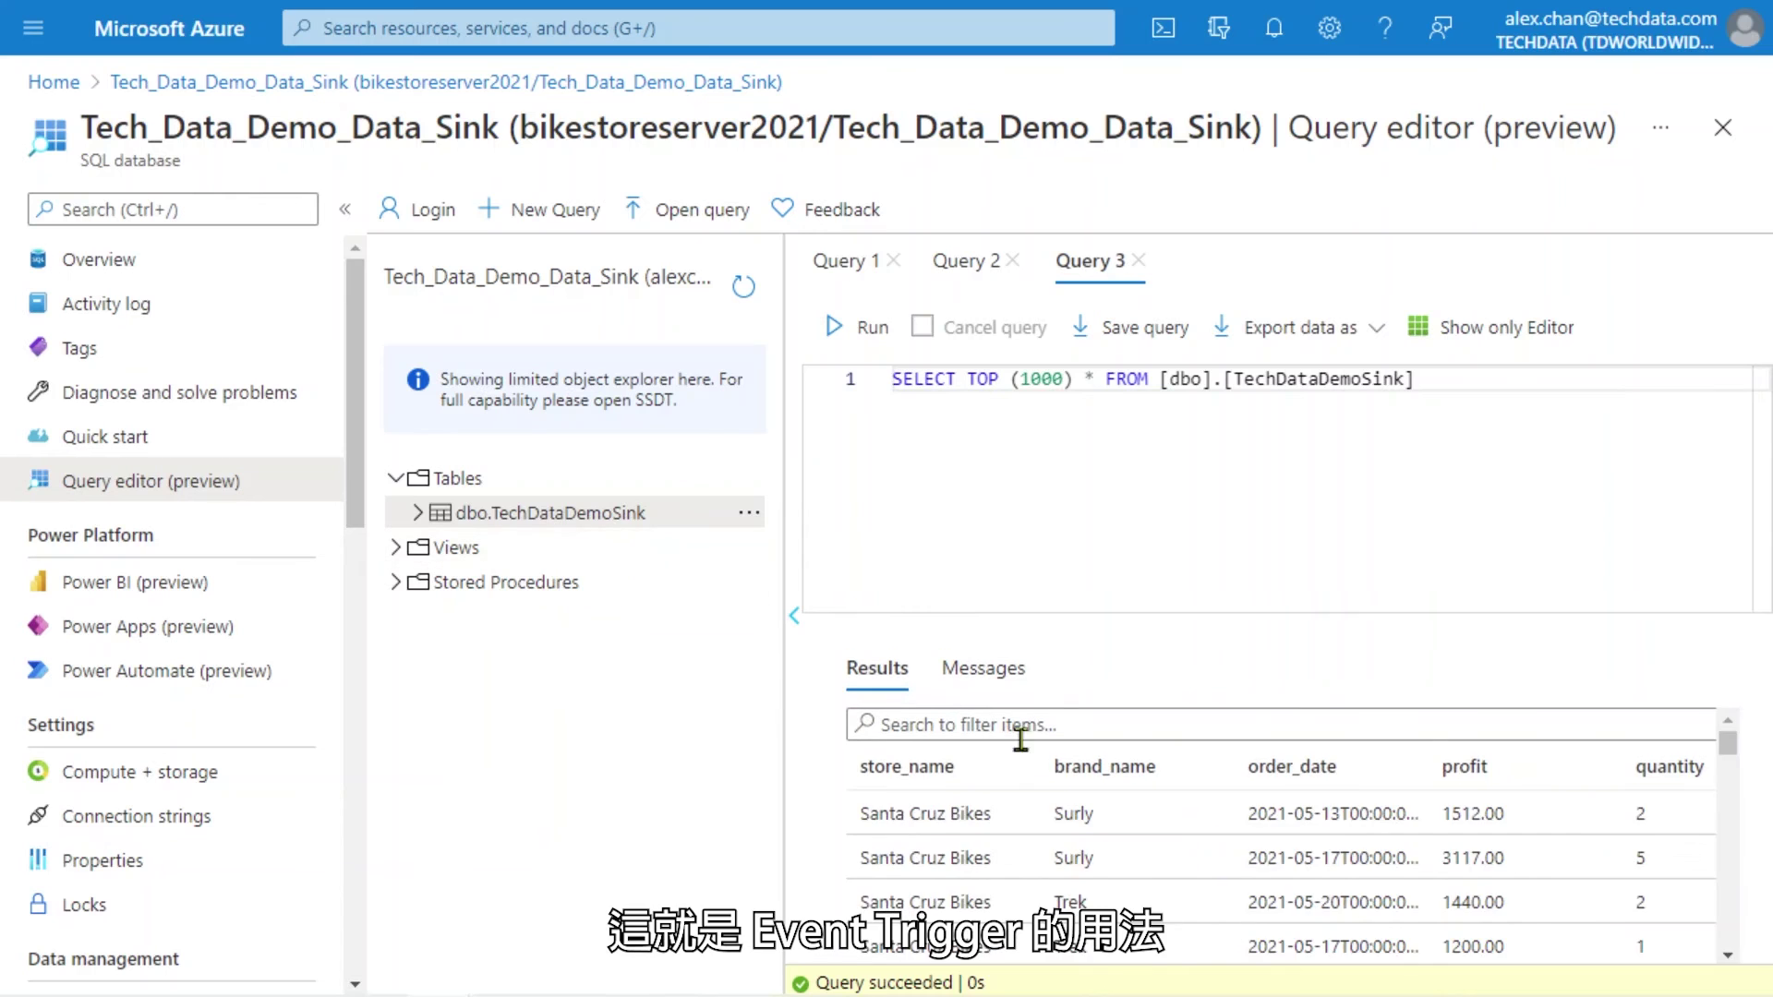
{"action": "scroll", "coordinate": [1625, 822], "scroll_direction": "down", "scroll_amount": 10}
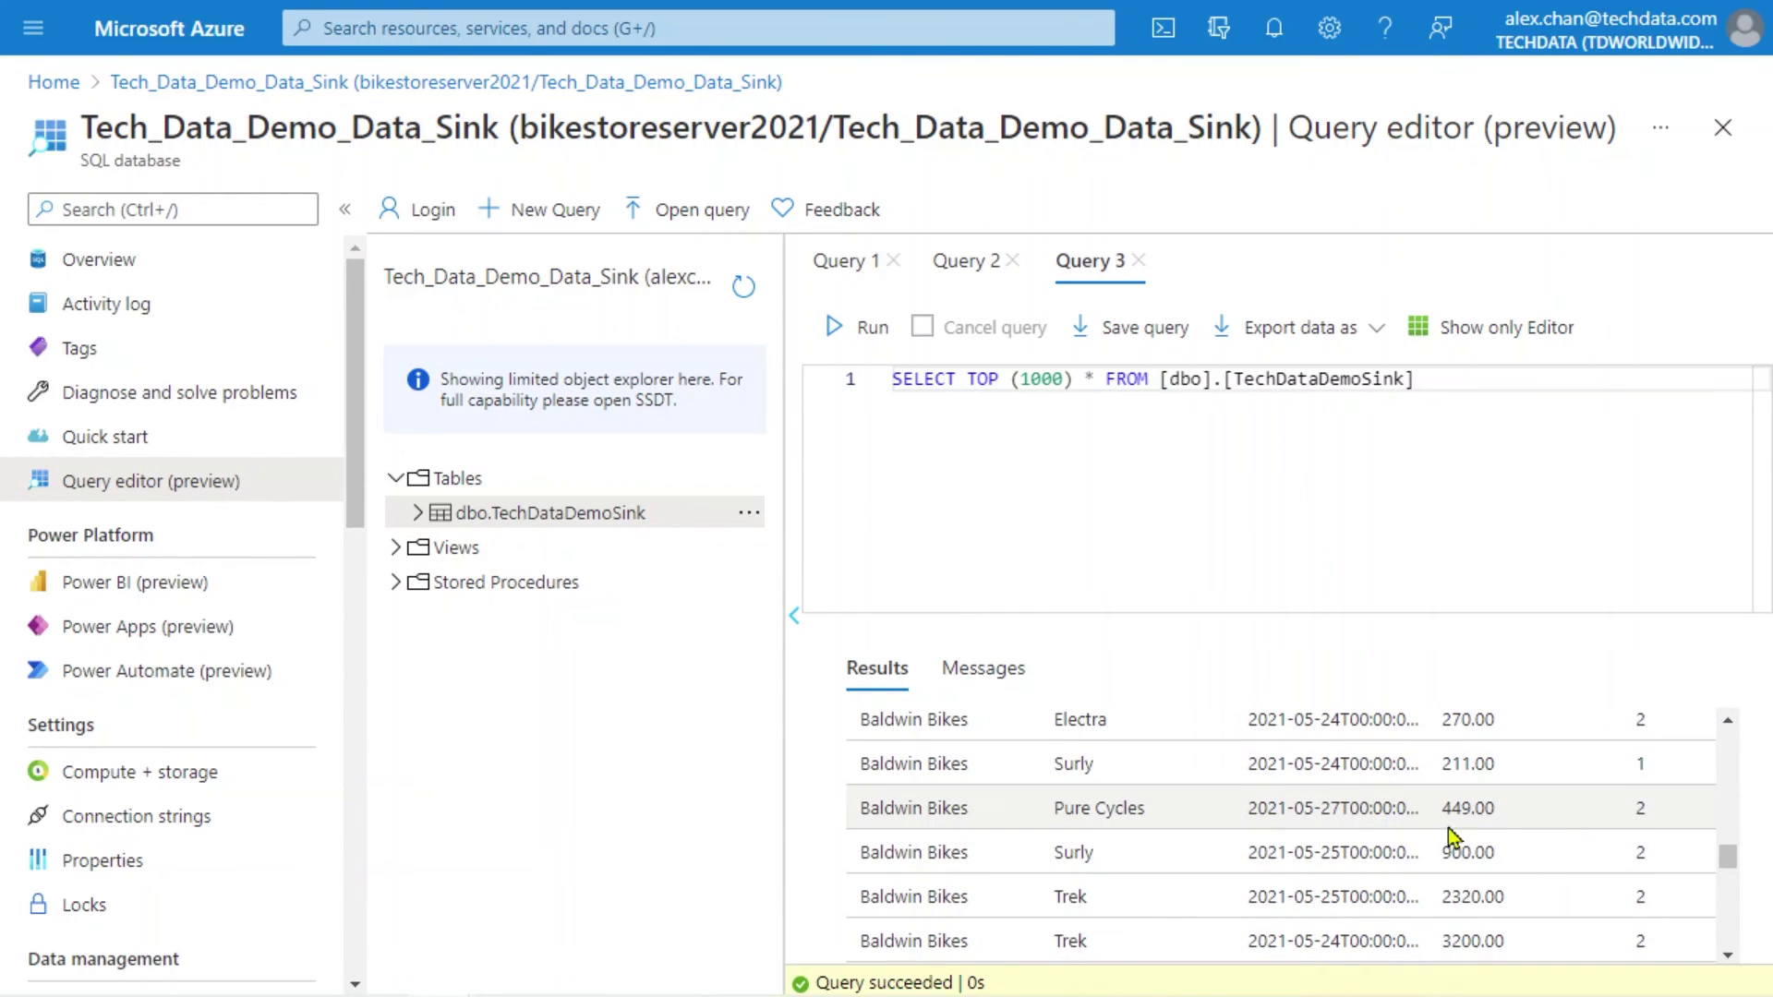
{"action": "scroll", "coordinate": [1448, 838], "scroll_direction": "down", "scroll_amount": 5}
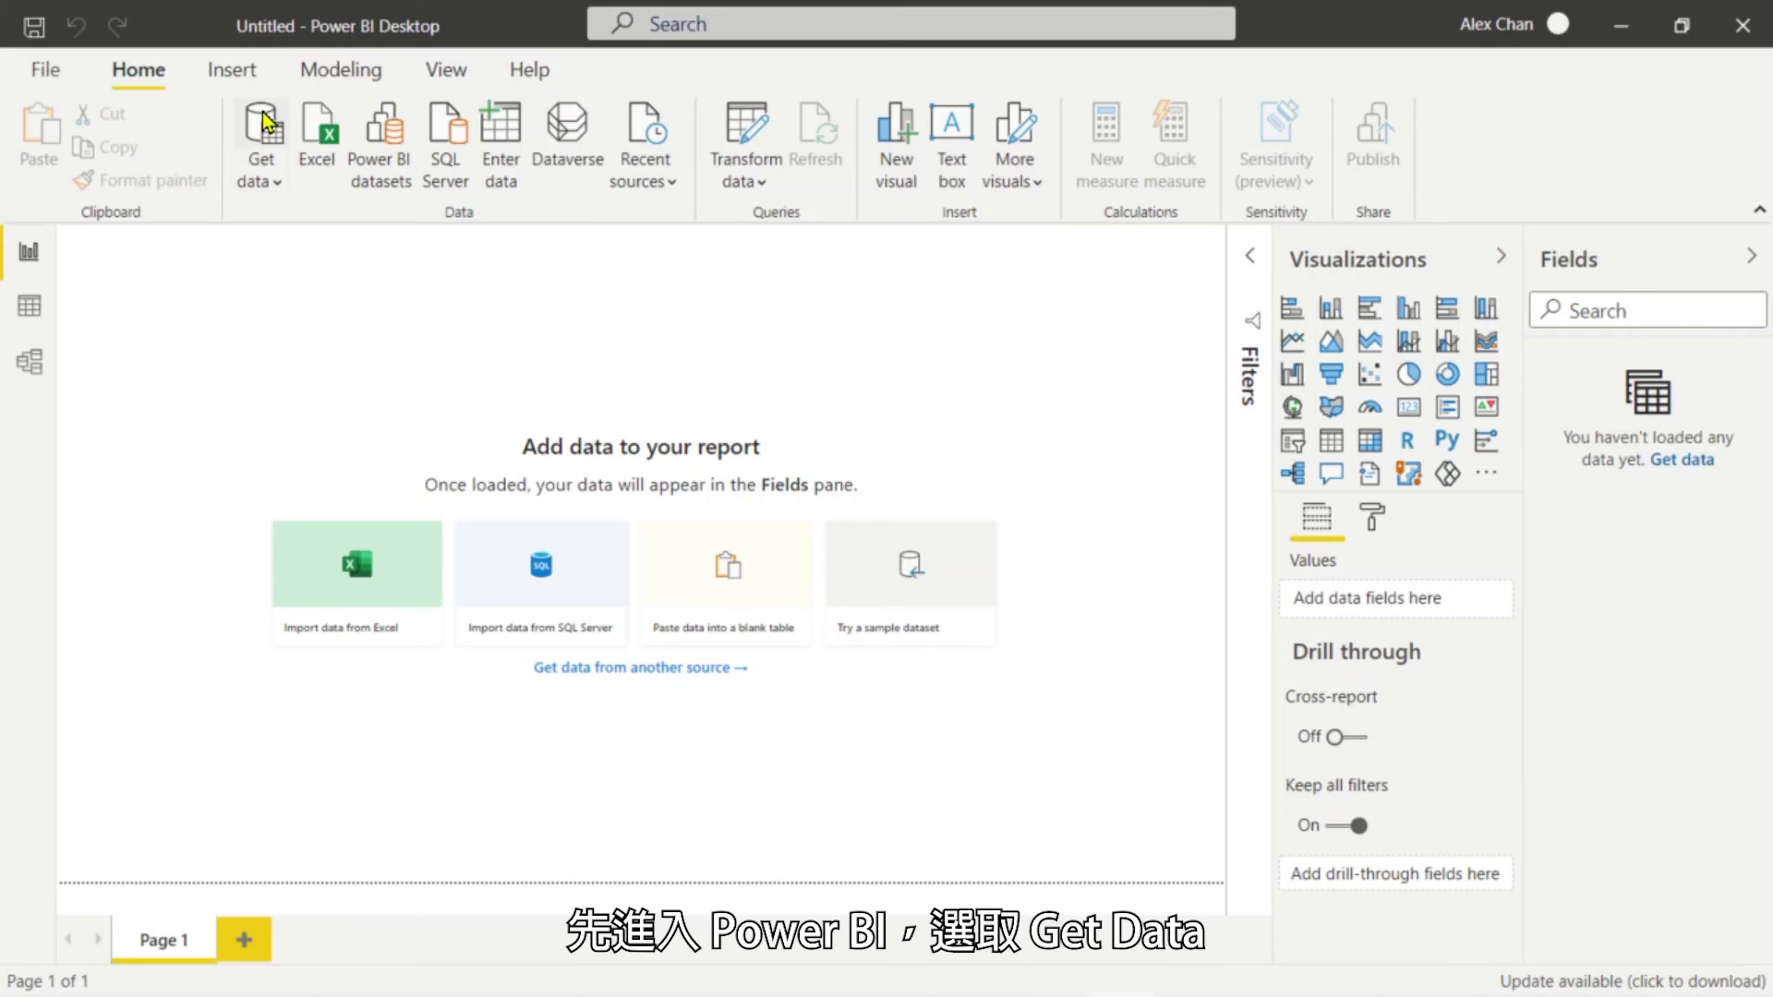
- In Power BI Desktop, connect to the Azure SQL database server bikestoreserver2021.database.windows.net in Import mode, copying the server name from the Azure portal
{"action": "left_click", "coordinate": [263, 114]}
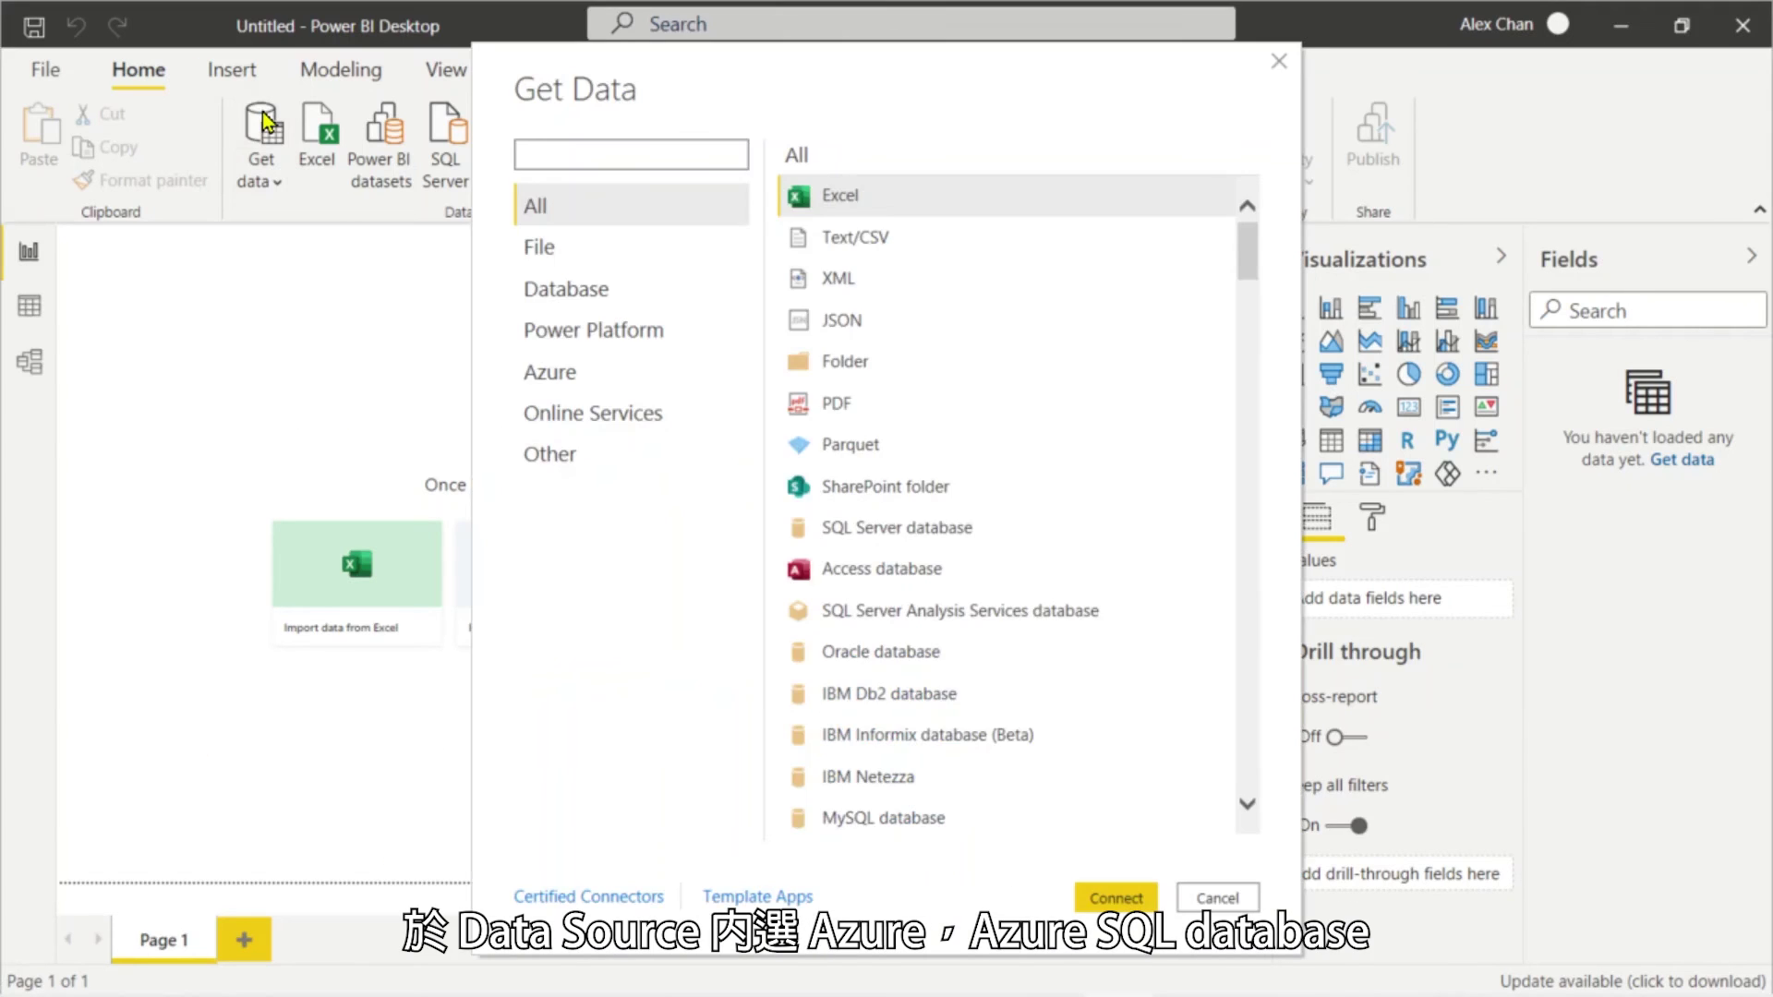
{"action": "left_click", "coordinate": [552, 379]}
{"action": "double_click", "coordinate": [884, 198]}
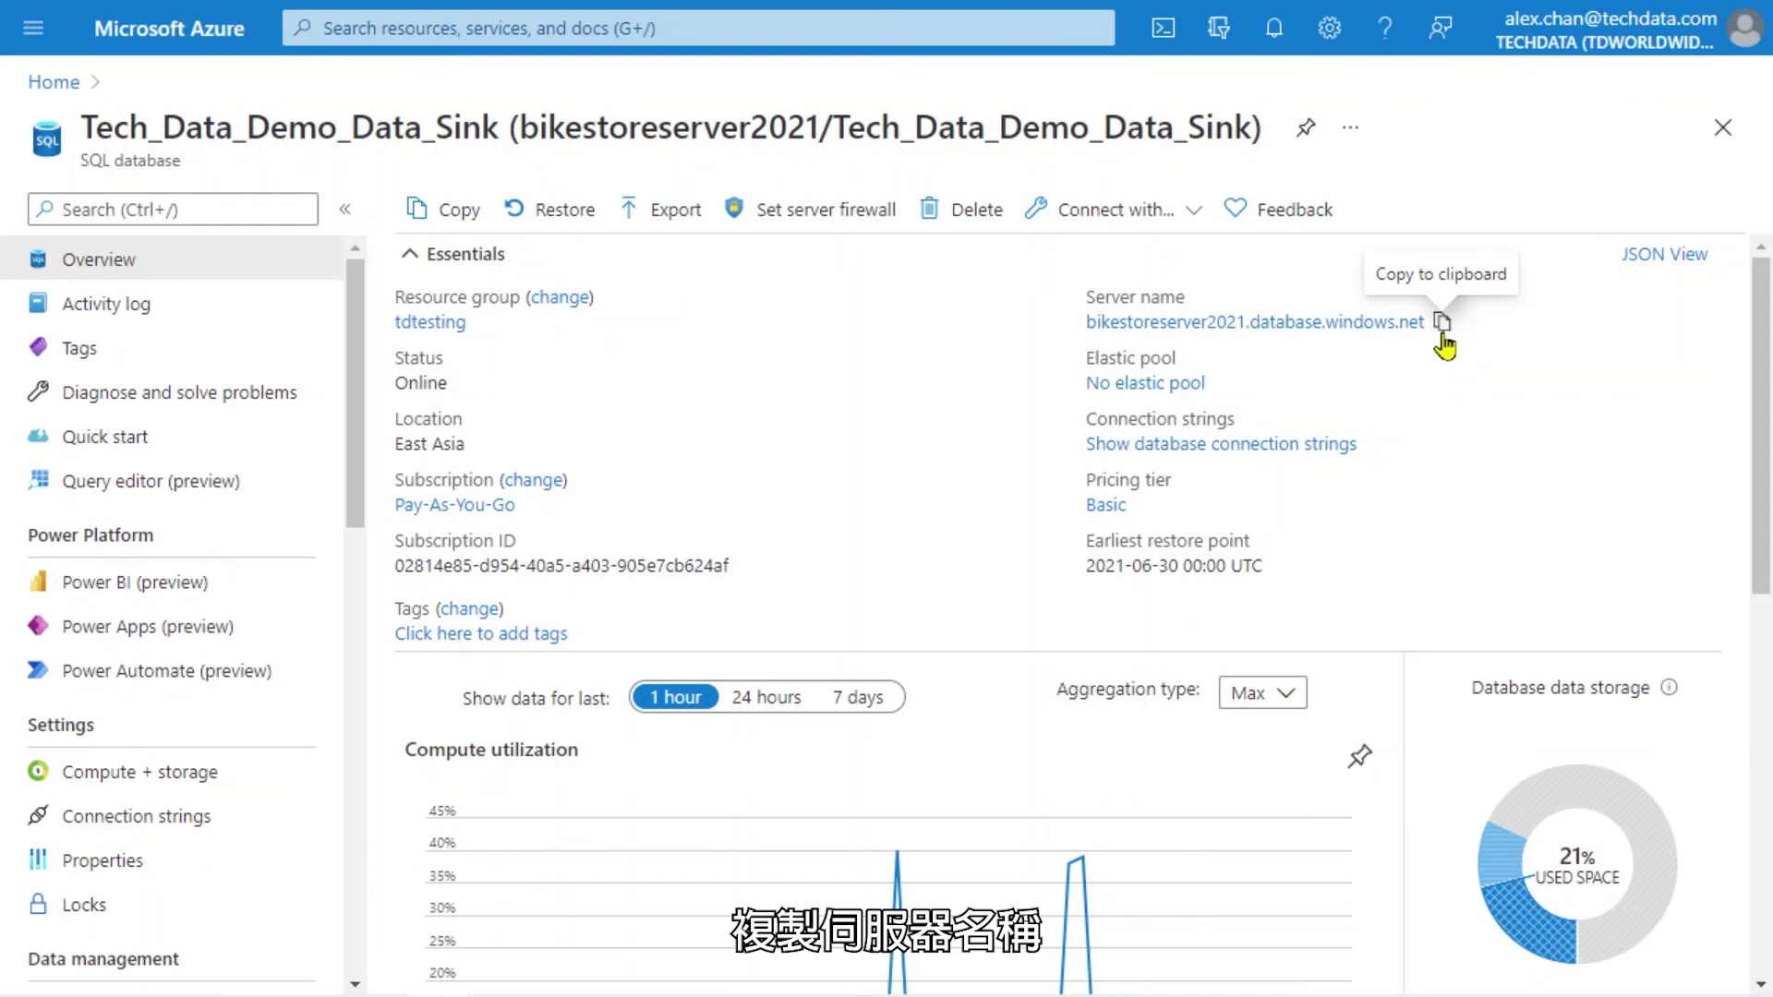
{"action": "left_click", "coordinate": [1441, 325]}
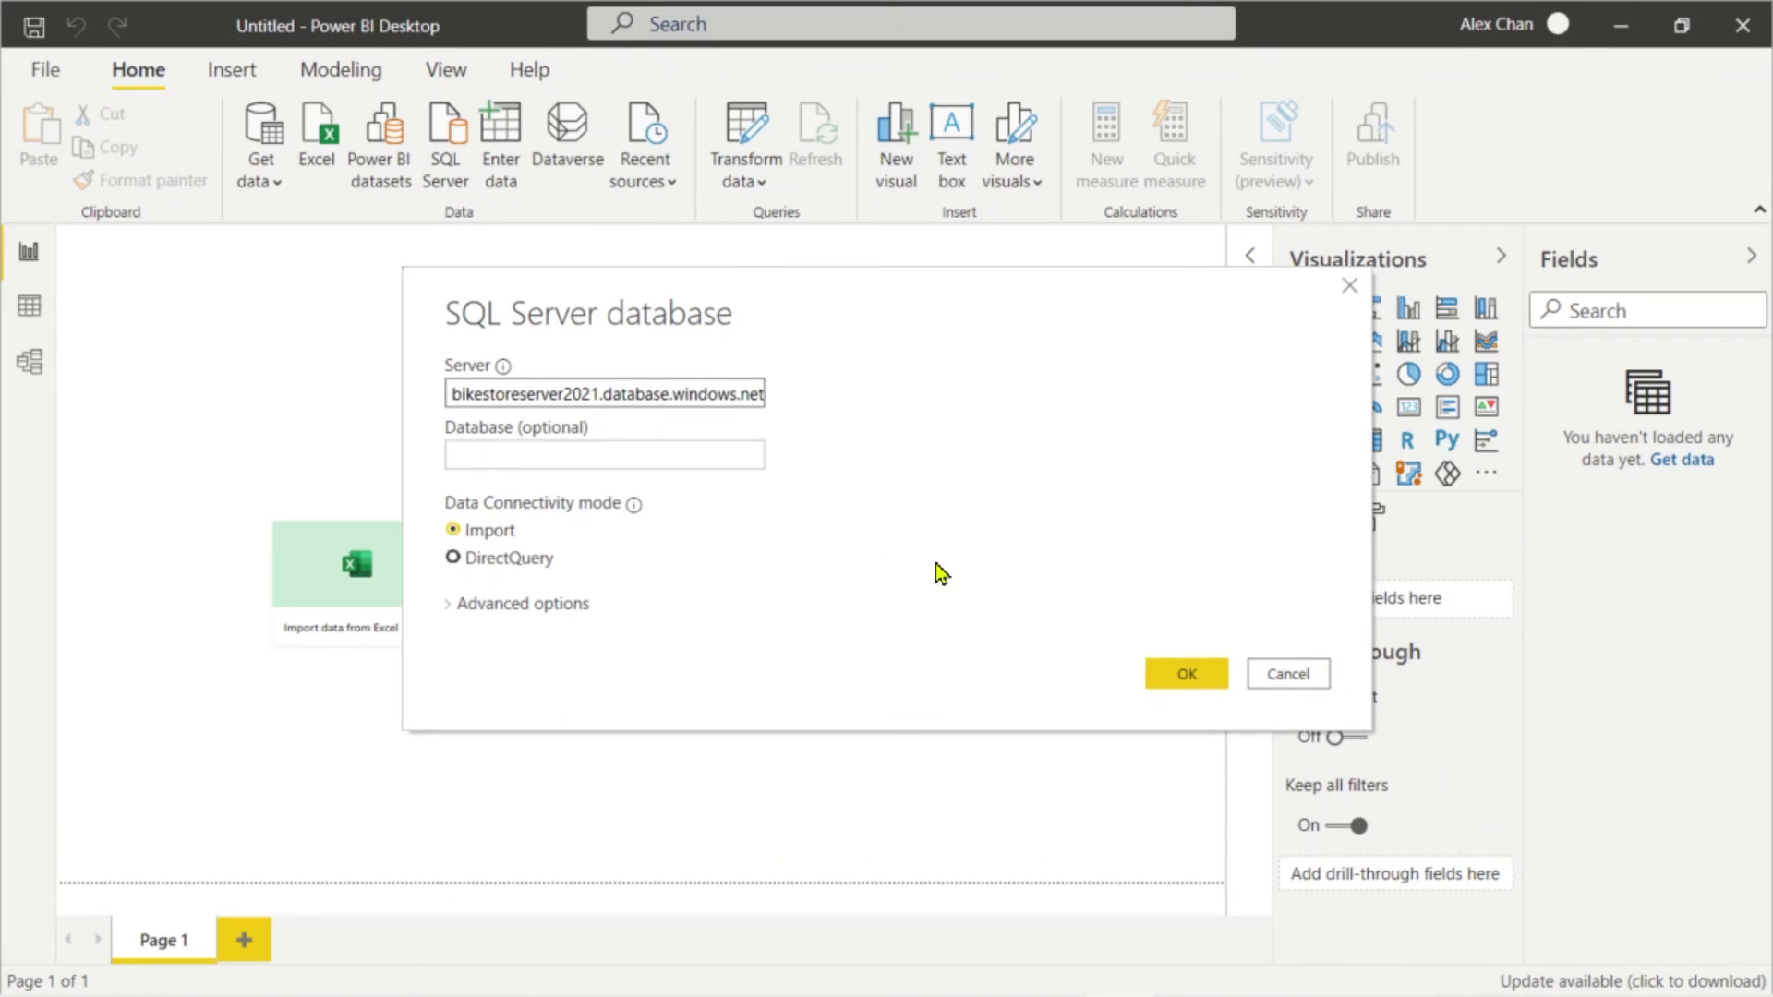
{"action": "left_click", "coordinate": [1171, 672]}
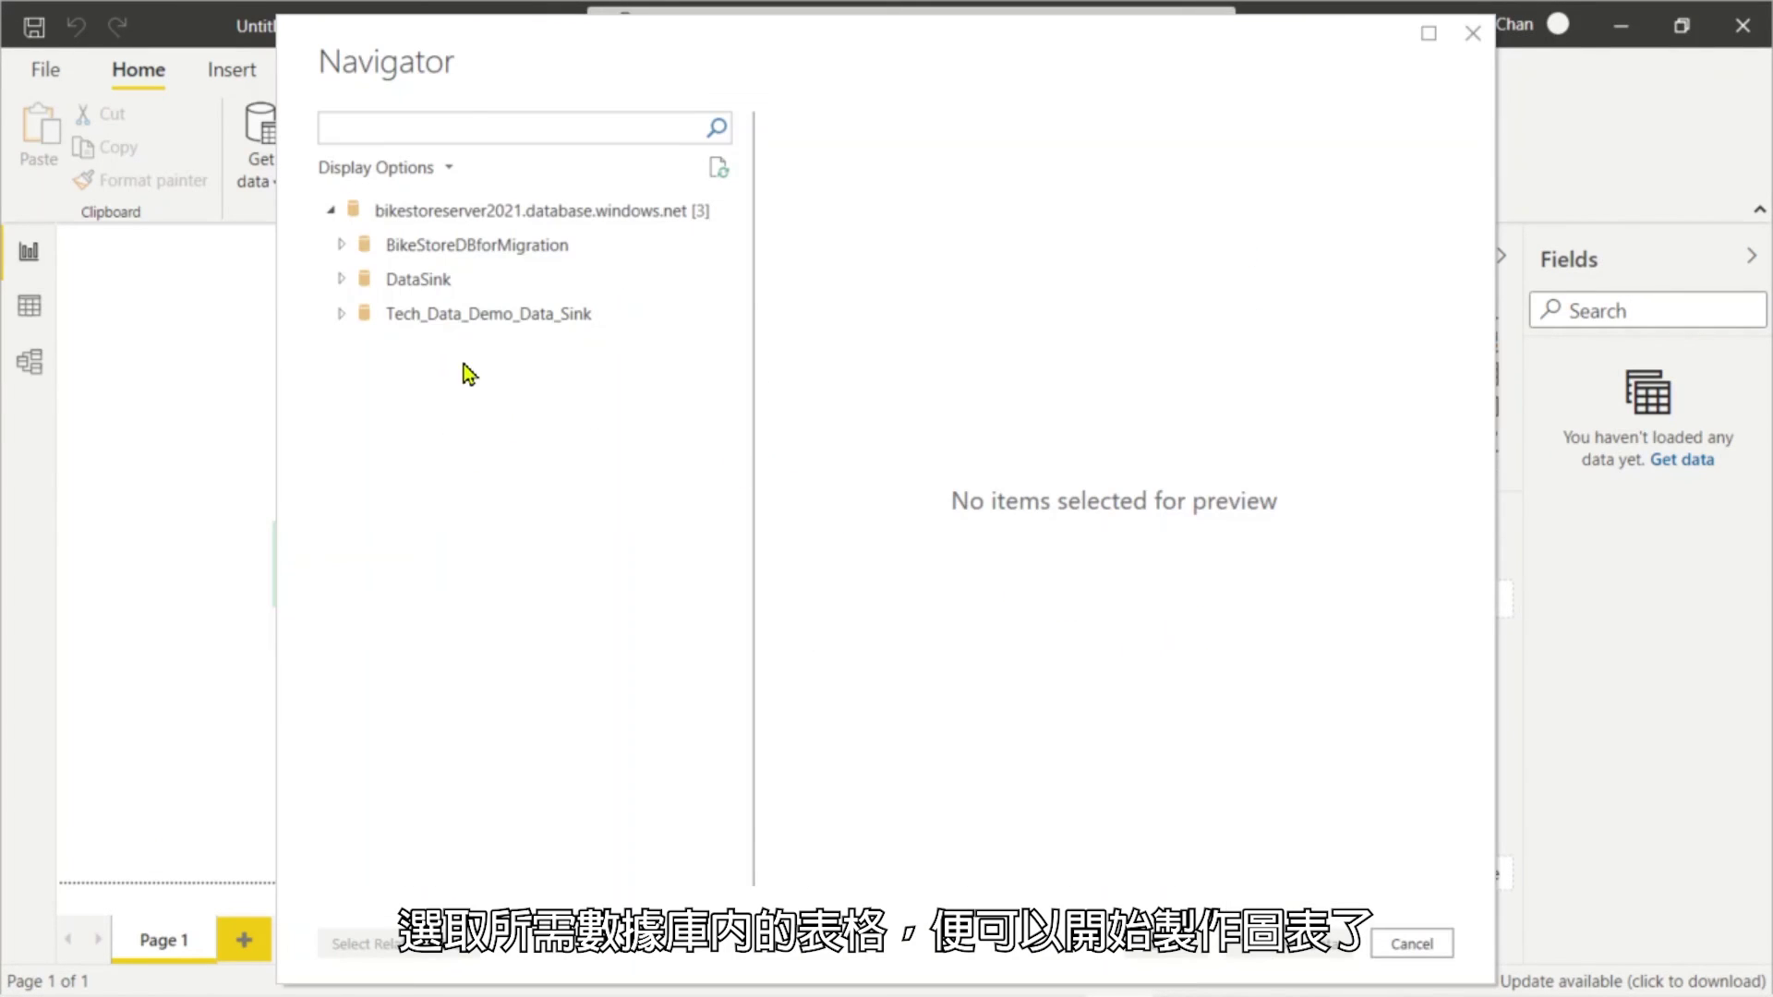
- Load the TechDataDemoSink table from the Tech_Data_Demo_Data_Sink database into the report
{"action": "left_click", "coordinate": [341, 315]}
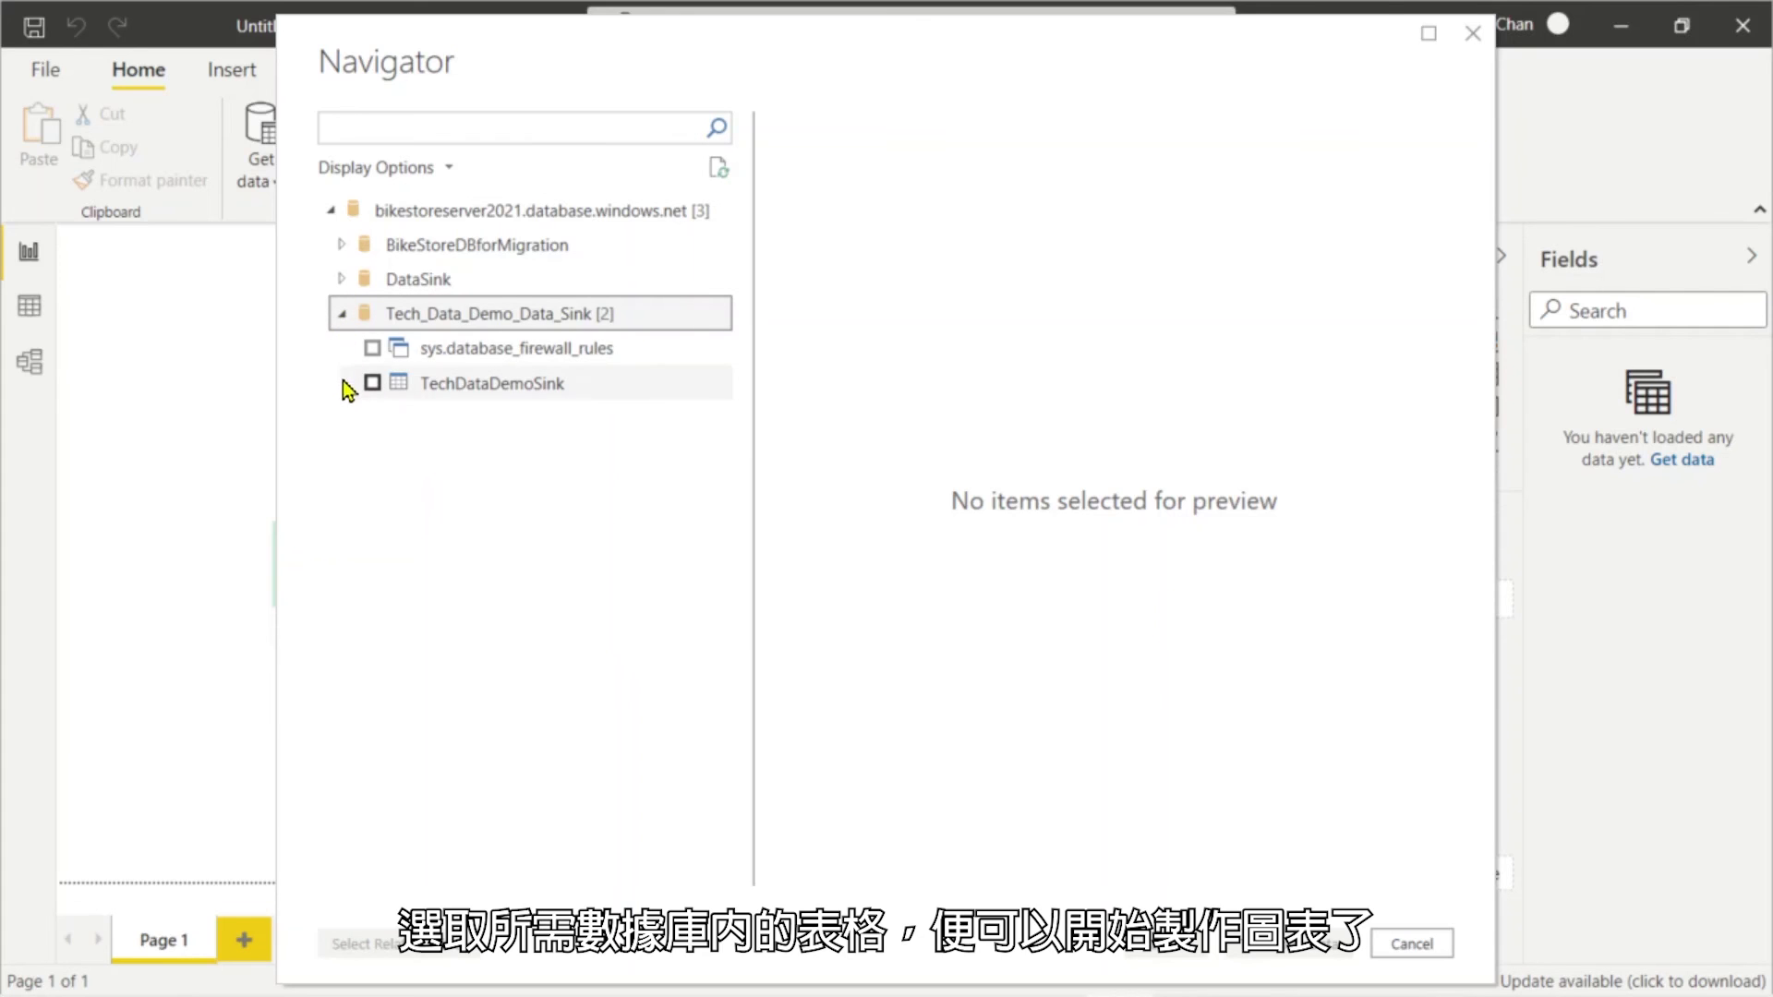
{"action": "left_click", "coordinate": [372, 383]}
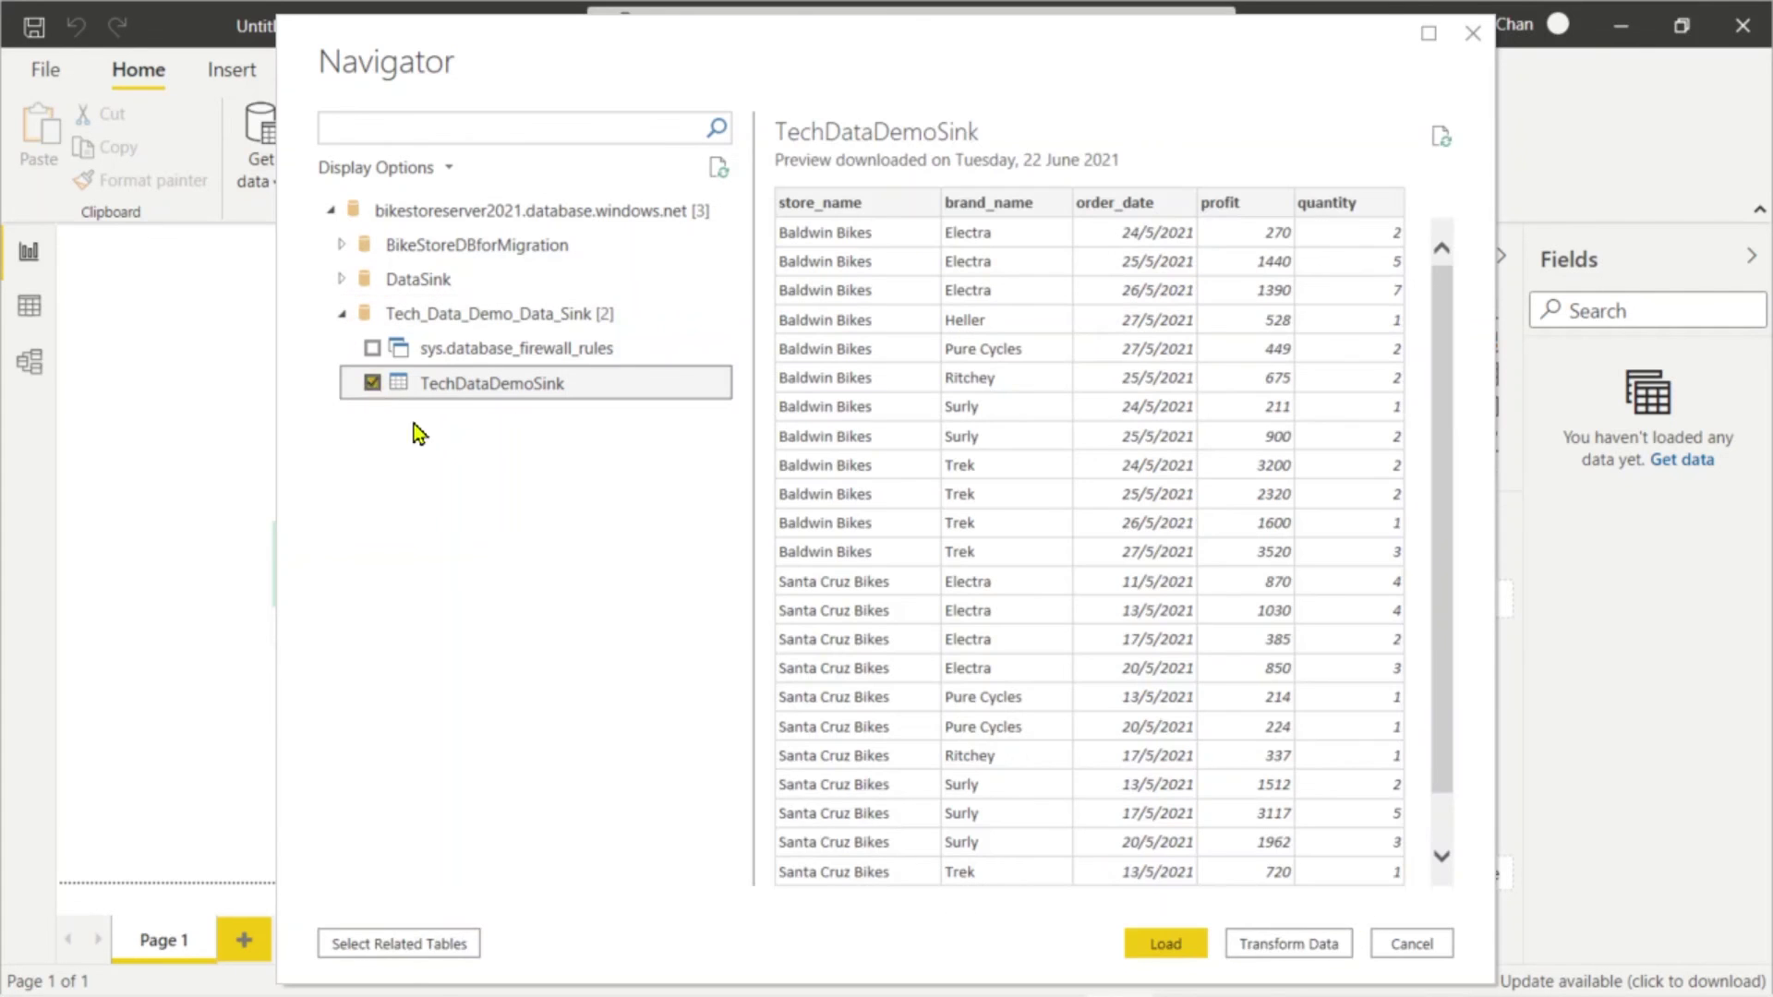
{"action": "left_click", "coordinate": [1158, 943]}
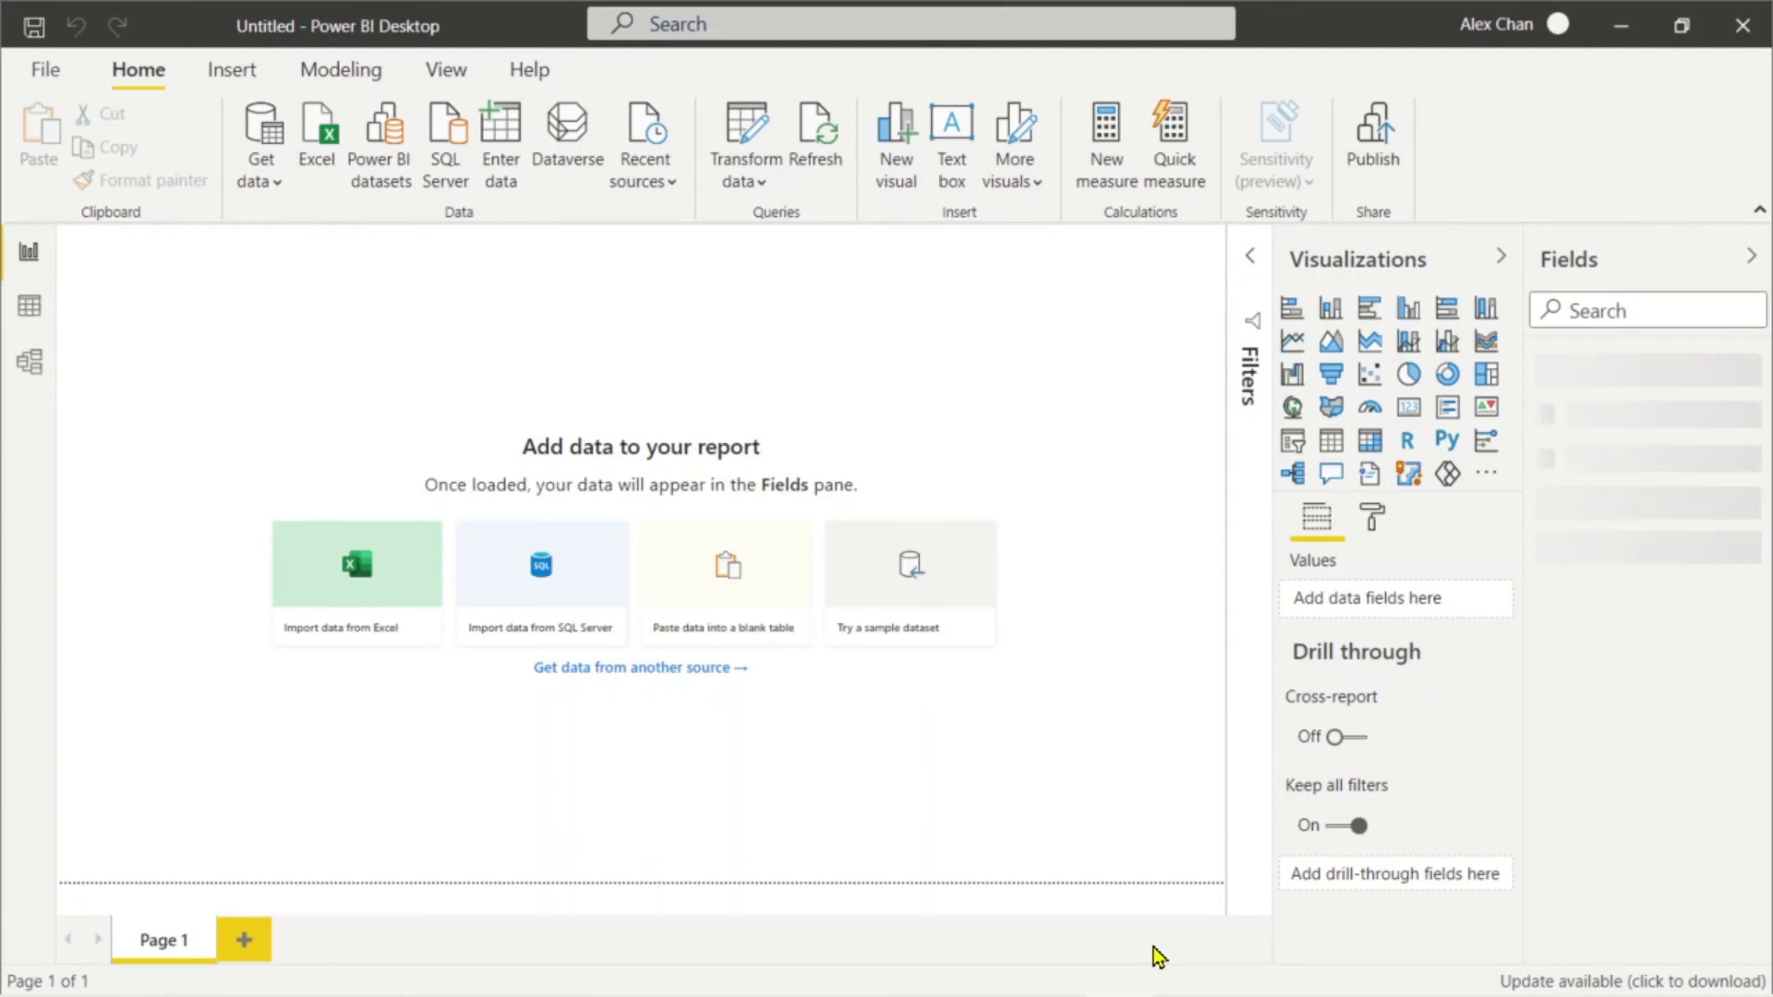
{"action": "left_click", "coordinate": [1541, 369]}
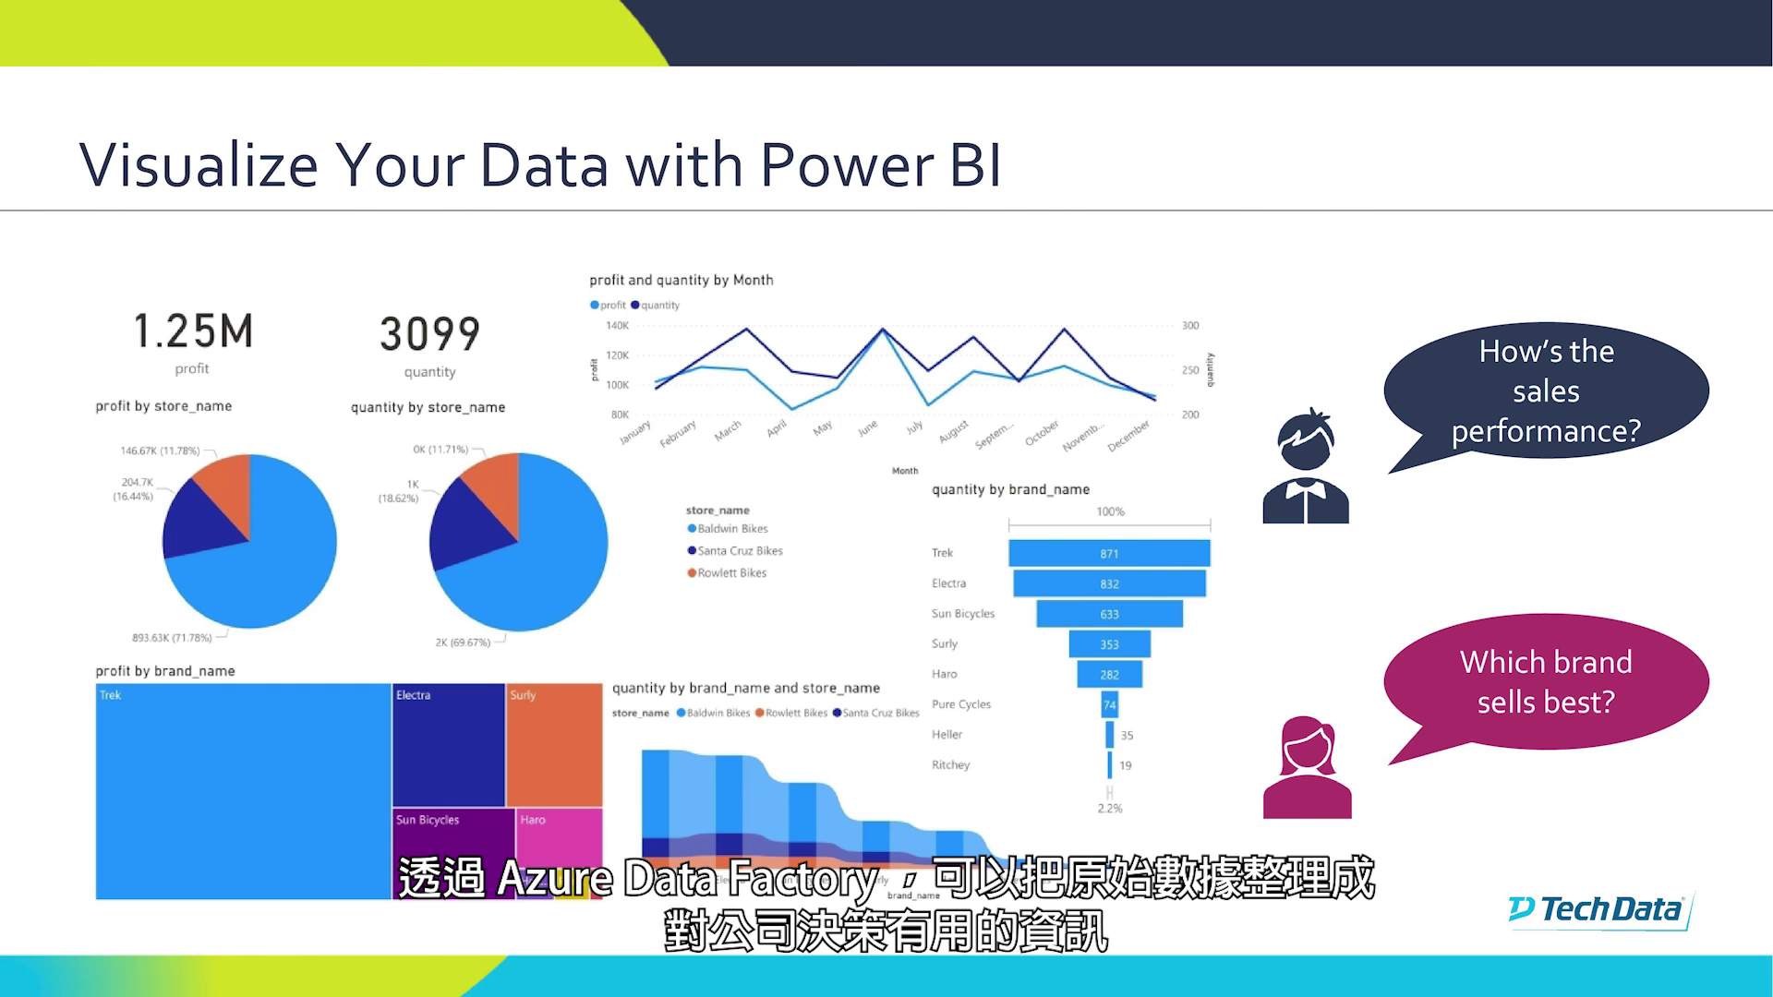